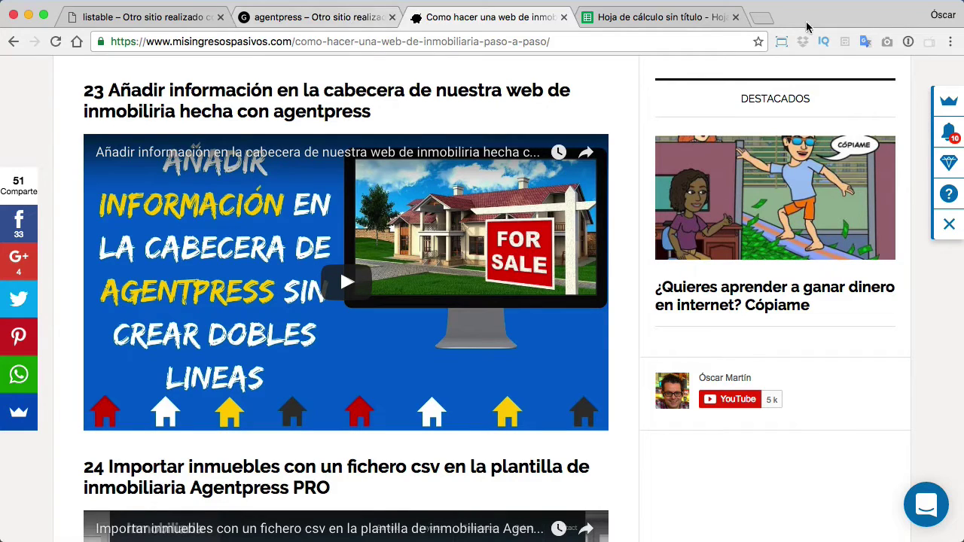
# Step: Open the site local.borrar.dev in a new browser tab
pyautogui.click(761, 18)
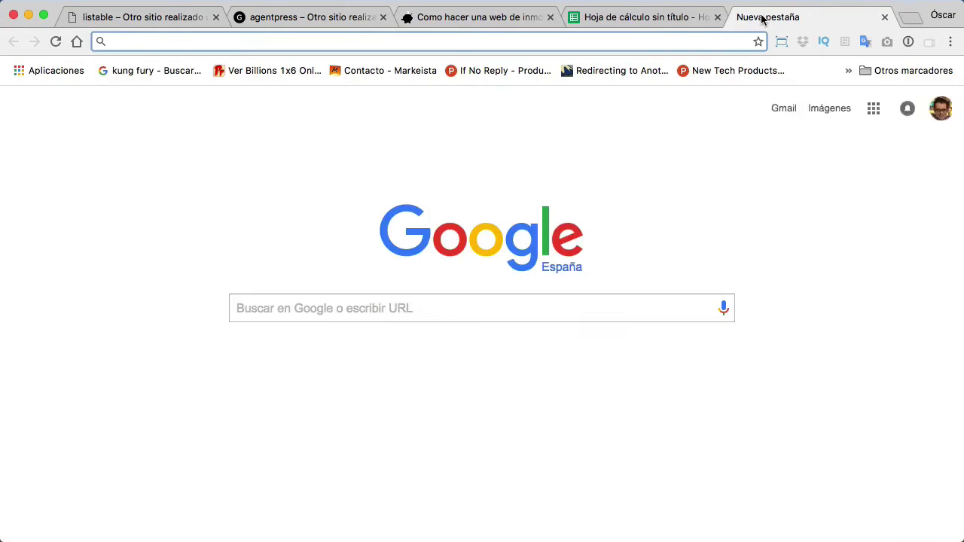
pyautogui.write('local.l')
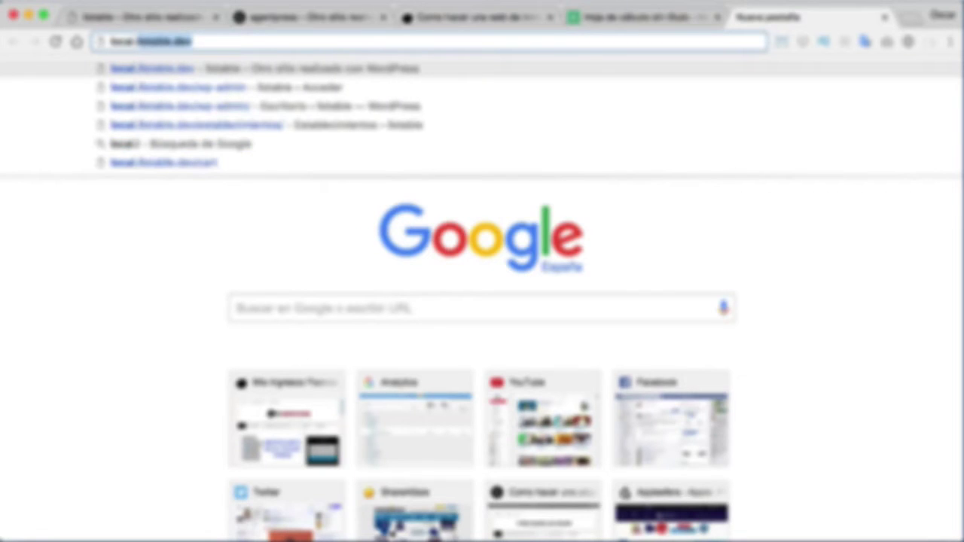
pyautogui.press('BackSpace')
pyautogui.write('borr')
pyautogui.press('Return')
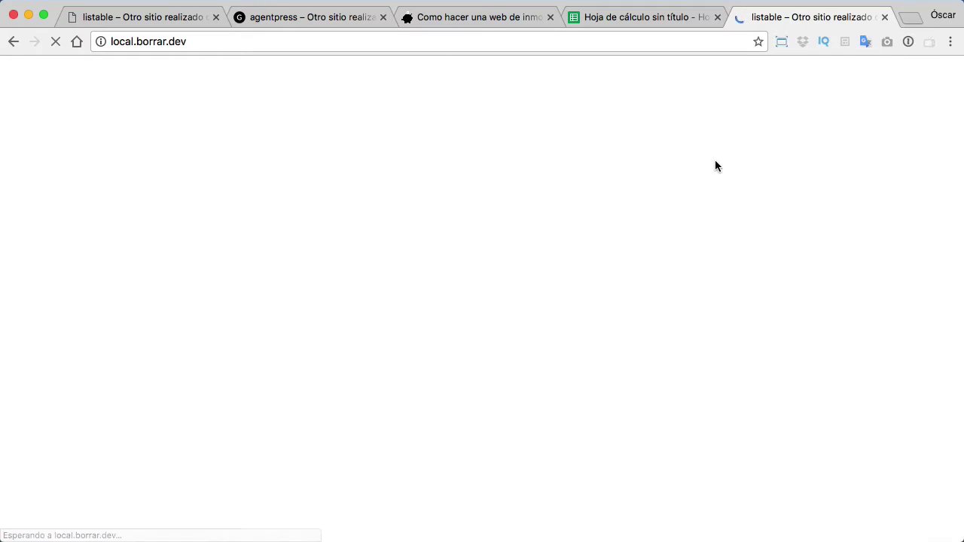
# Step: Look over the listable site's home page and open its WordPress dashboard (Escritorio)
pyautogui.scroll(-12, 740, 264)
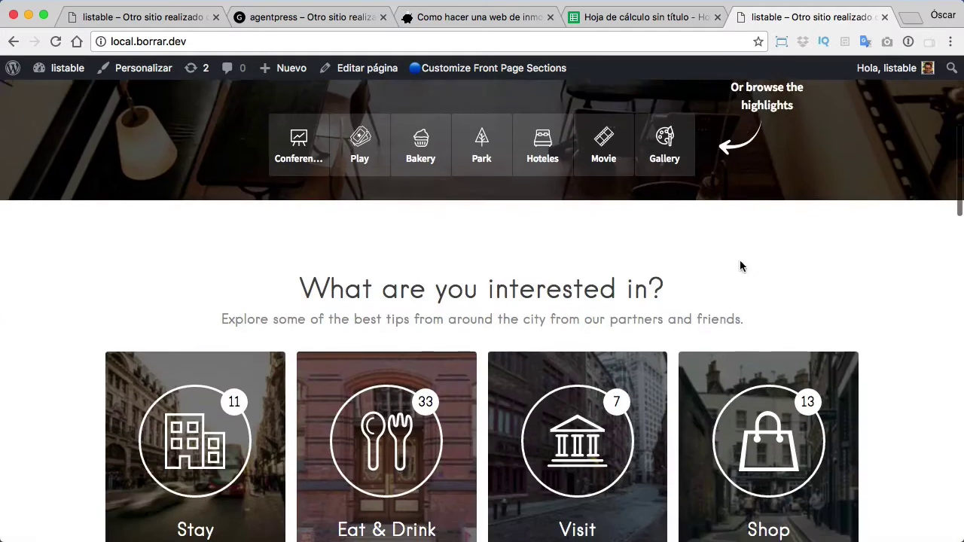
pyautogui.scroll(-5, 340, 220)
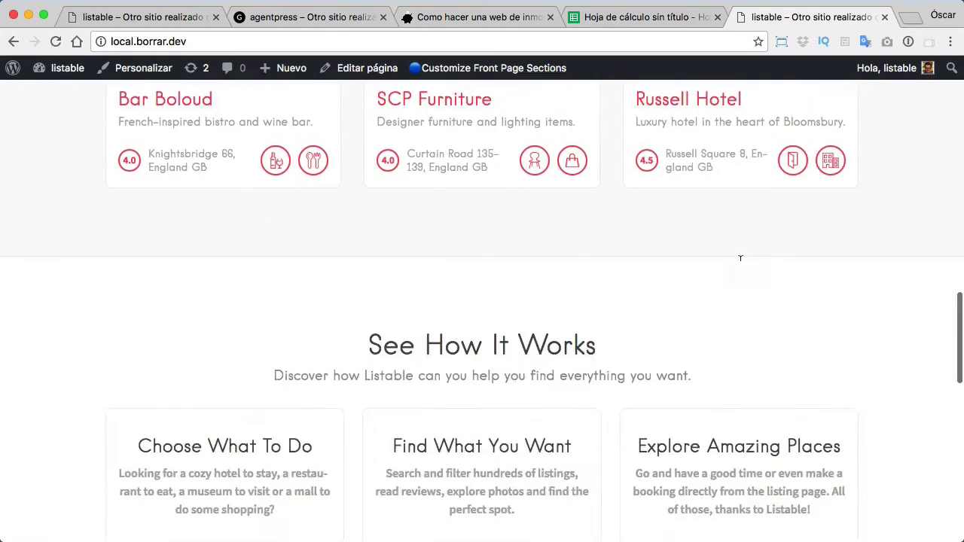
pyautogui.scroll(10, 341, 220)
pyautogui.scroll(2, 341, 220)
pyautogui.moveTo(61, 68)
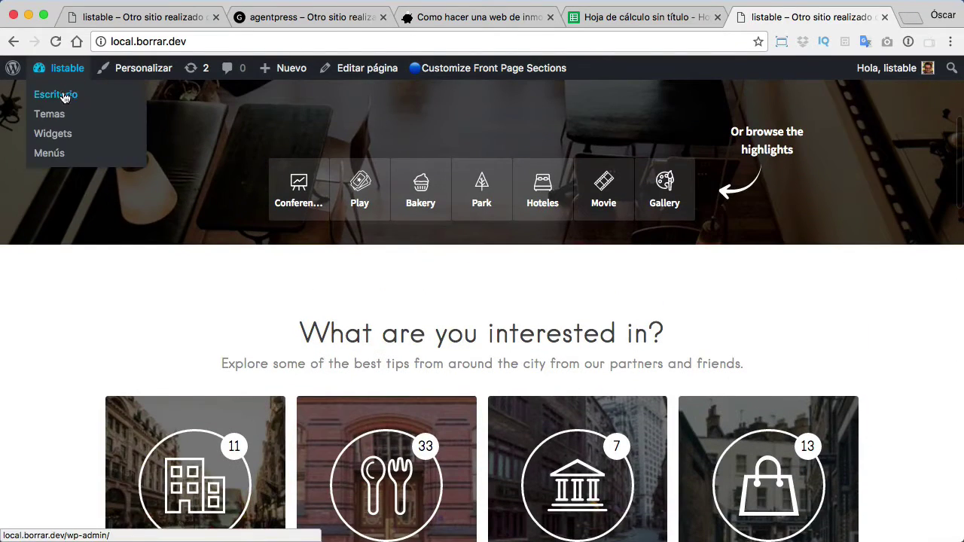
pyautogui.click(60, 98)
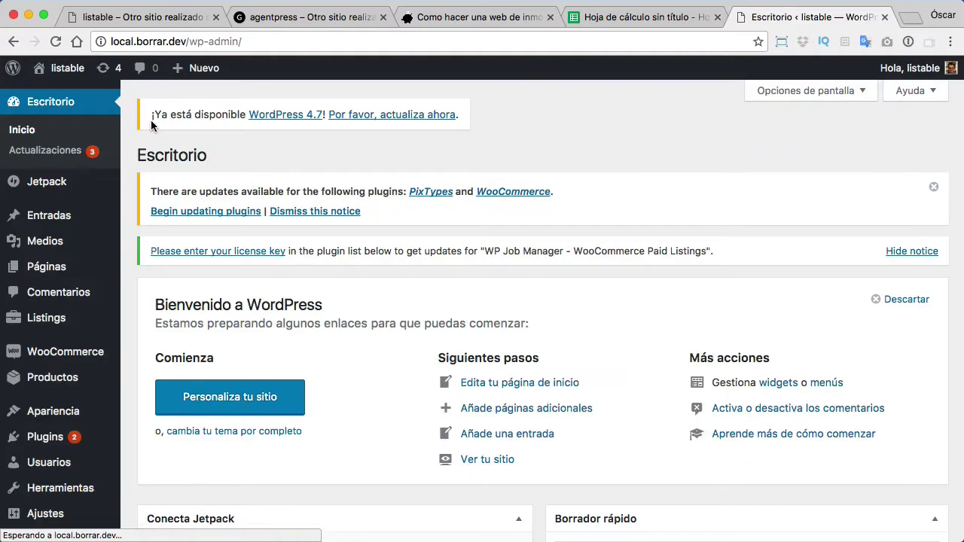
# Step: Switch to the agentpress site and open its WordPress dashboard
pyautogui.click(286, 19)
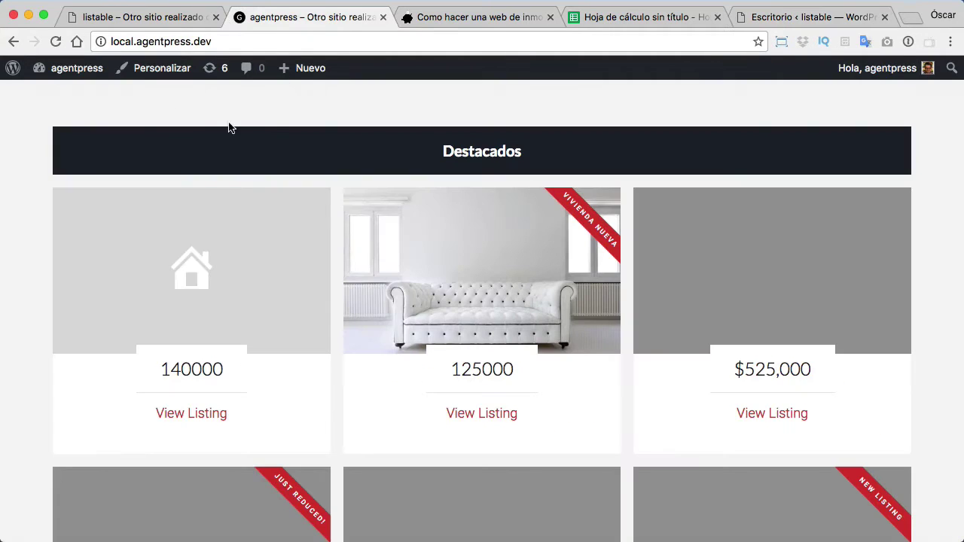
pyautogui.moveTo(55, 76)
pyautogui.click(59, 101)
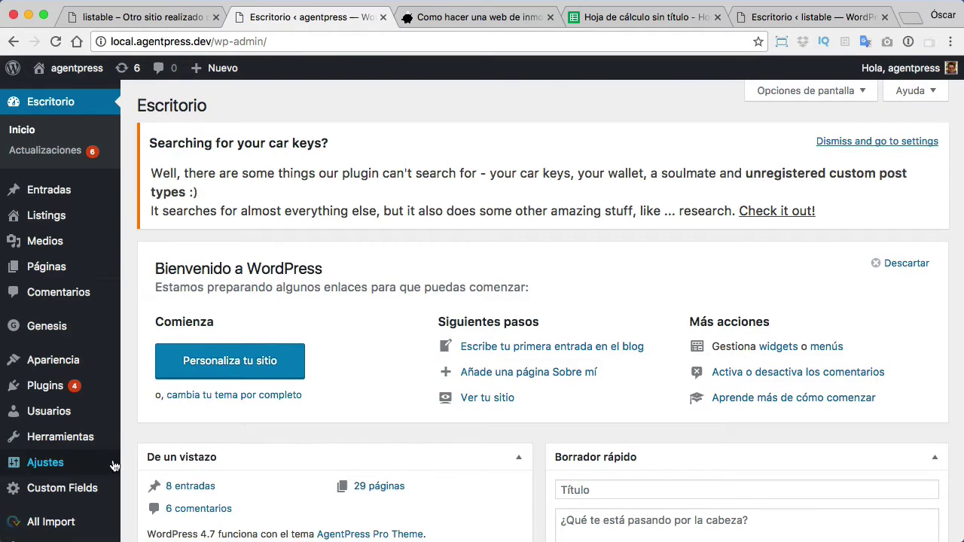
# Step: Open the export page of the WP CSV plugin on the agentpress site
pyautogui.moveTo(114, 479)
pyautogui.scroll(-3, 114, 479)
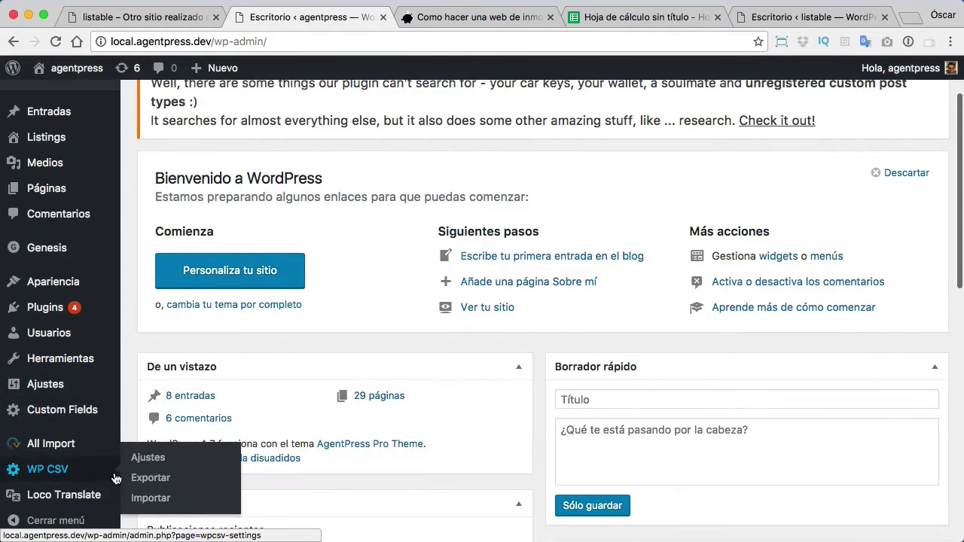
pyautogui.click(51, 474)
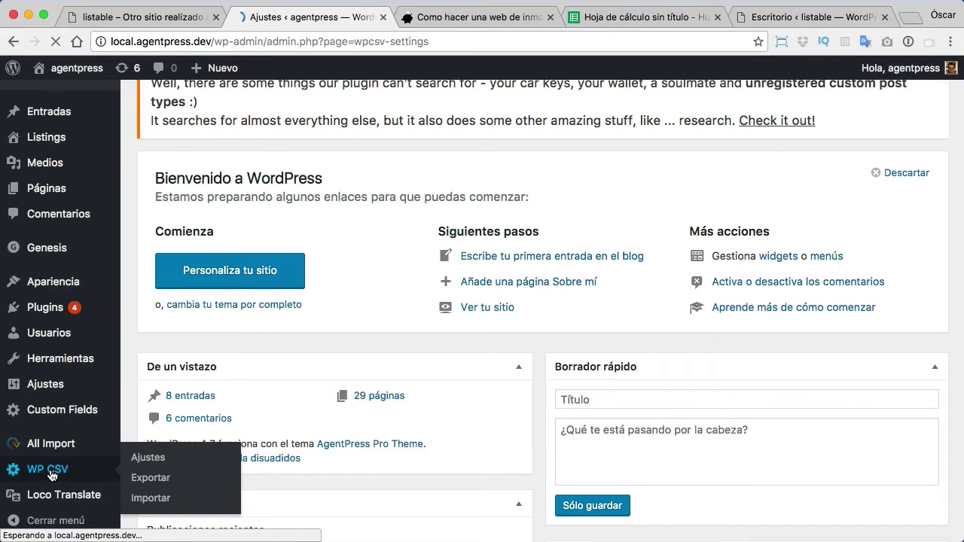
pyautogui.scroll(-2, 244, 442)
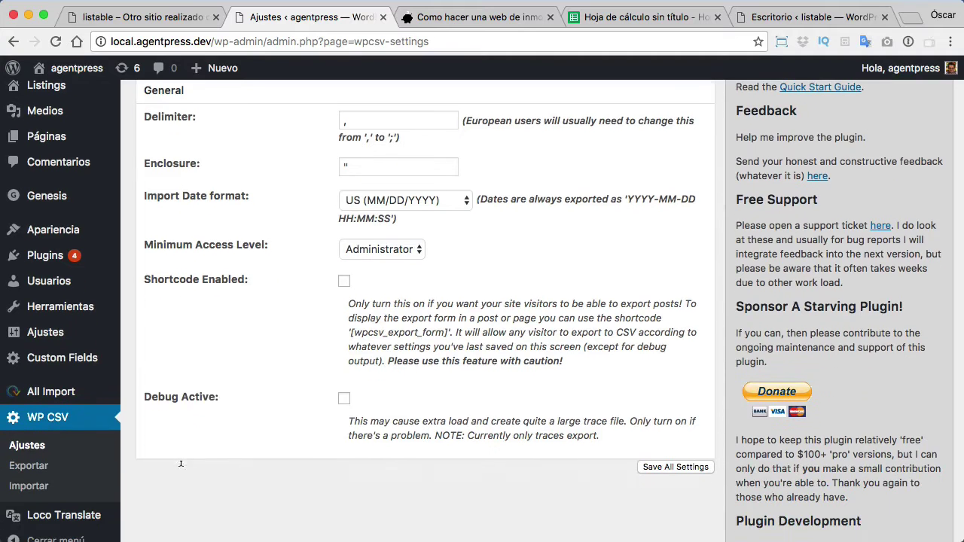
pyautogui.click(45, 469)
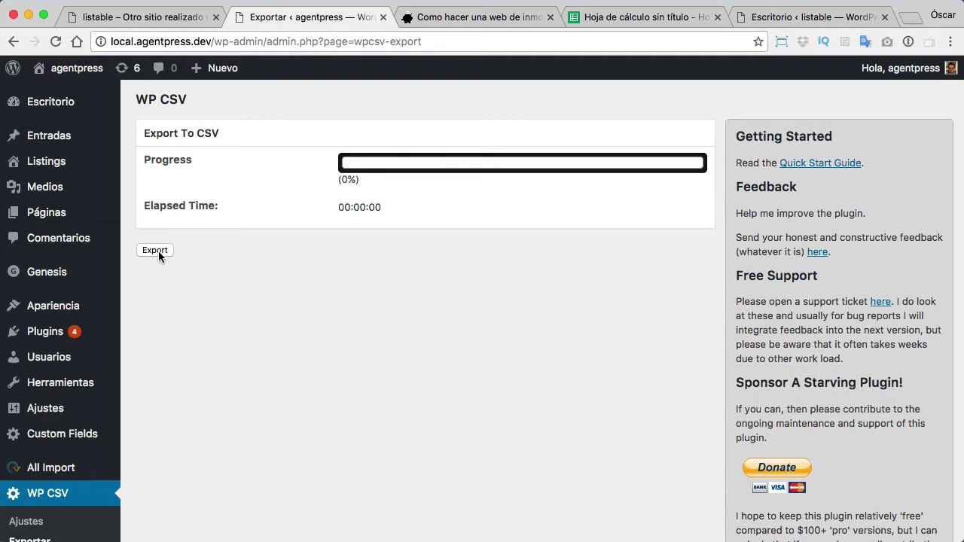
# Step: Export the agentpress site's content to CSV and download the generated file
pyautogui.click(155, 251)
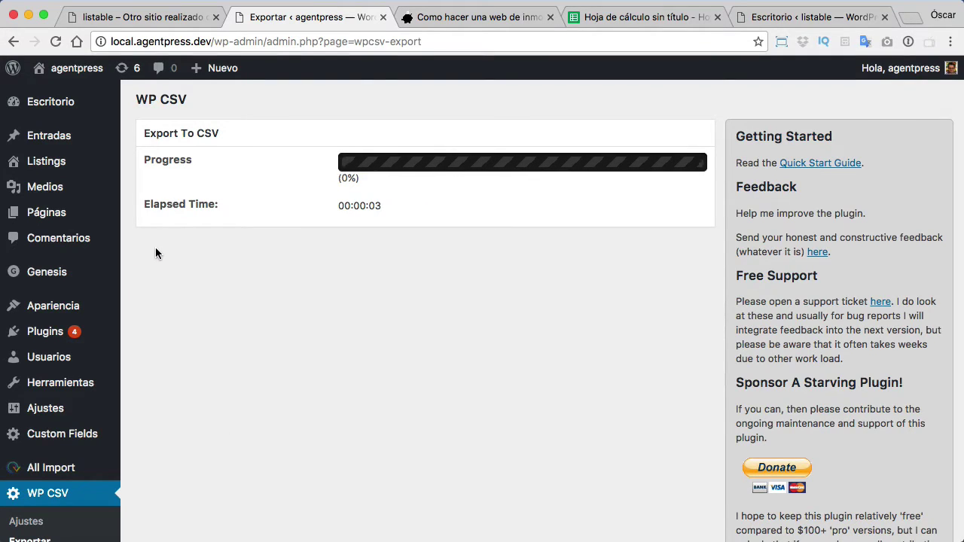
pyautogui.moveTo(41, 164)
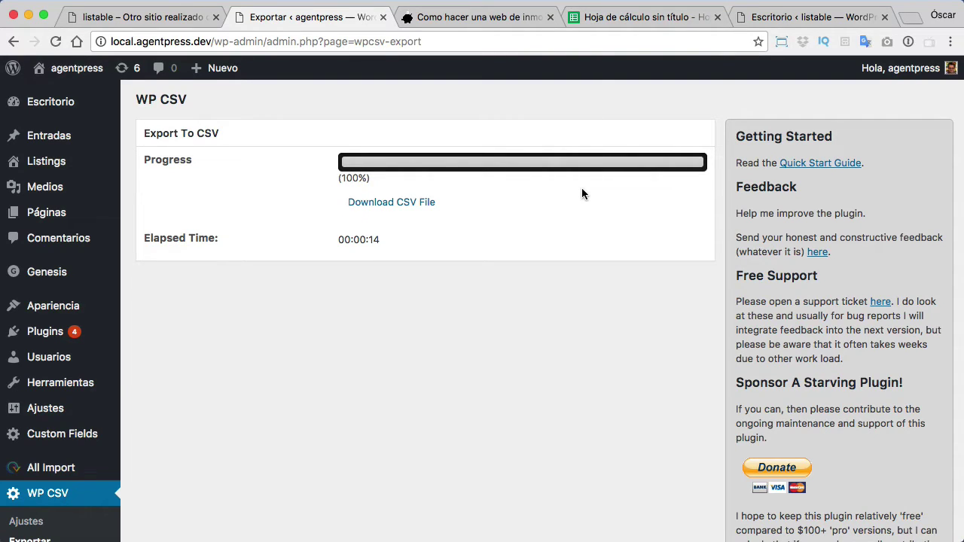
pyautogui.click(400, 207)
# Step: Return to the listable site's dashboard and look at the options of the All Import plugin
pyautogui.moveTo(51, 471)
pyautogui.click(784, 21)
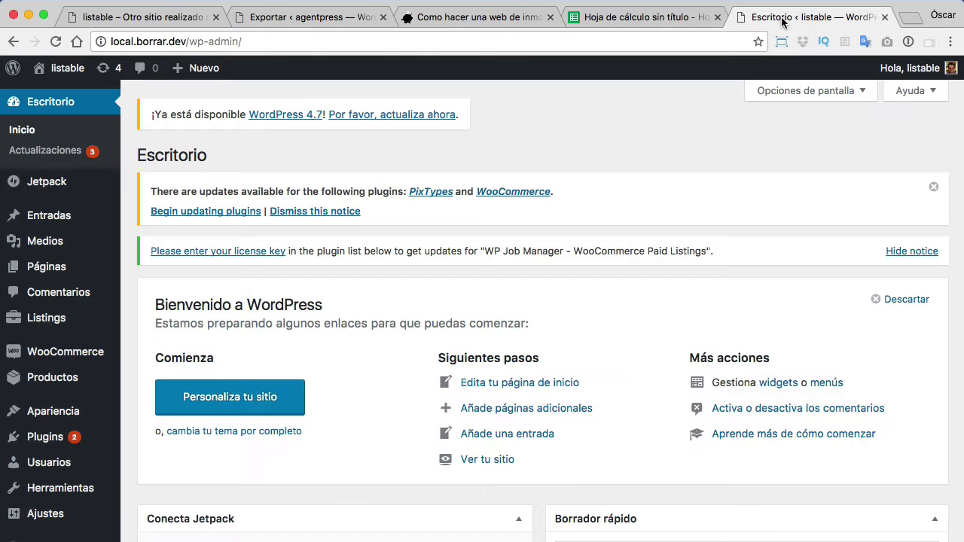
pyautogui.scroll(-3, 226, 226)
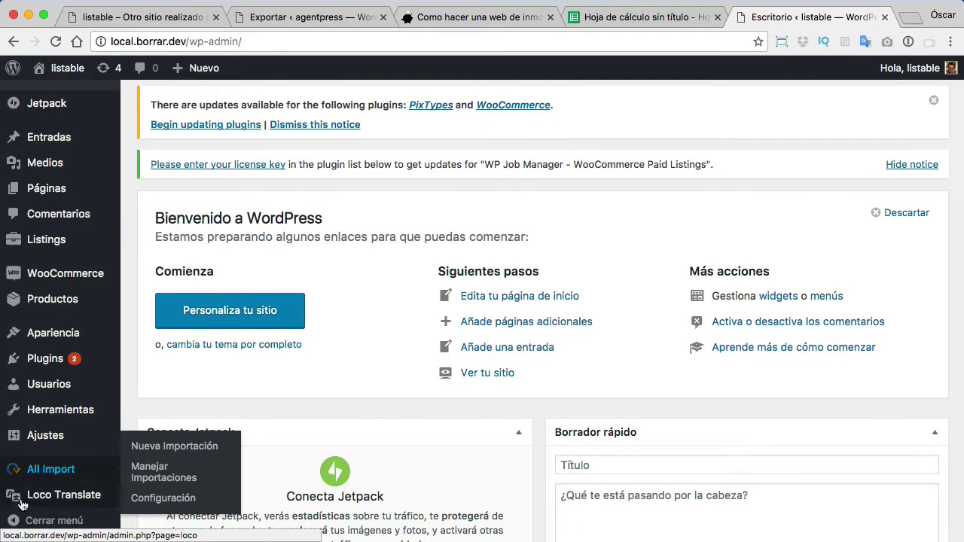
# Step: In the blank Google Sheets spreadsheet, upload and import wpcsv-export-20161216104345.csv with Sustituir hoja de cálculo and automatic separator detection
pyautogui.click(648, 18)
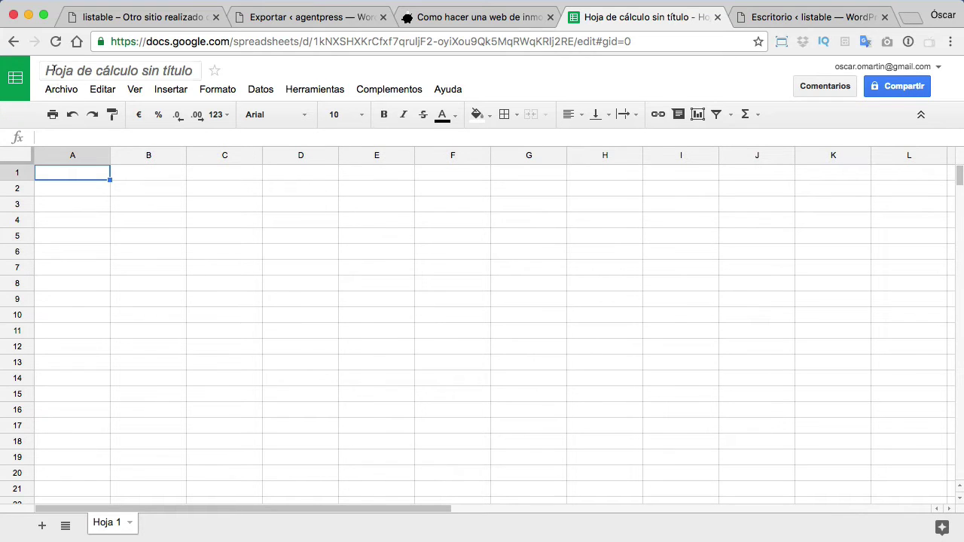
pyautogui.click(54, 89)
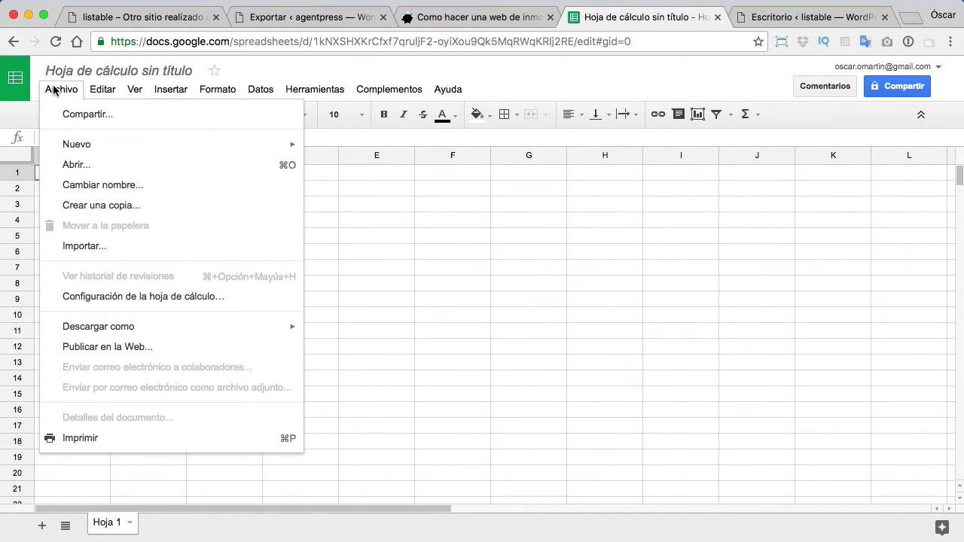
pyautogui.click(113, 249)
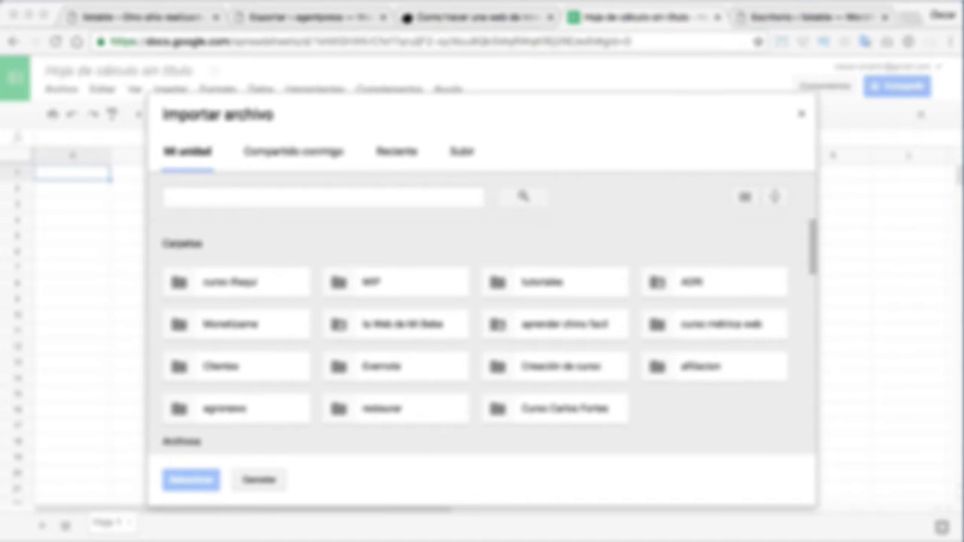
pyautogui.click(460, 153)
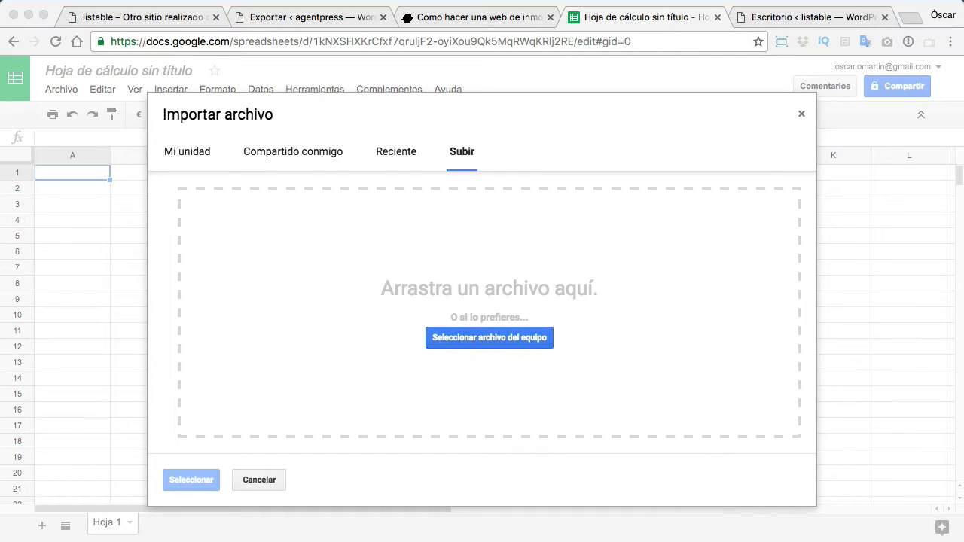
pyautogui.moveTo(226, 286); pyautogui.dragTo(338, 280)
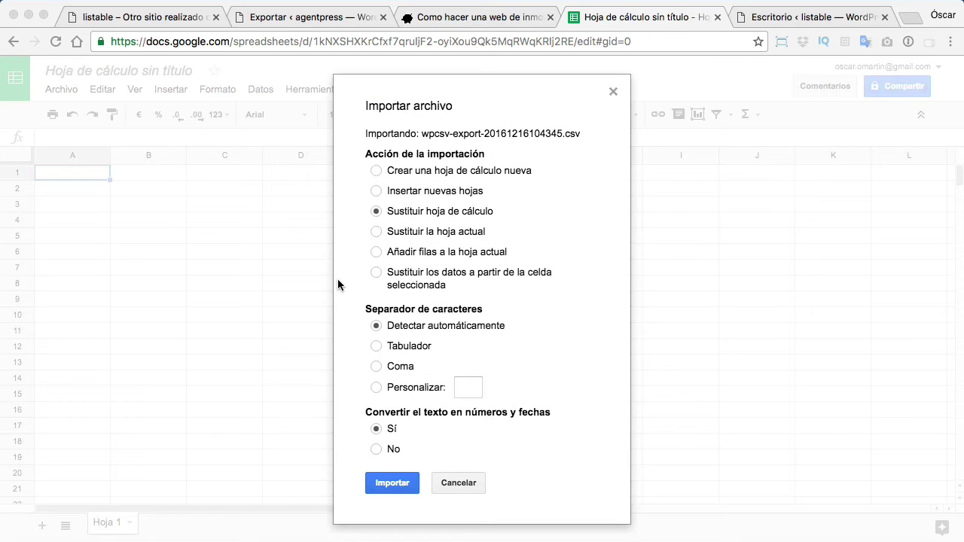
pyautogui.click(380, 486)
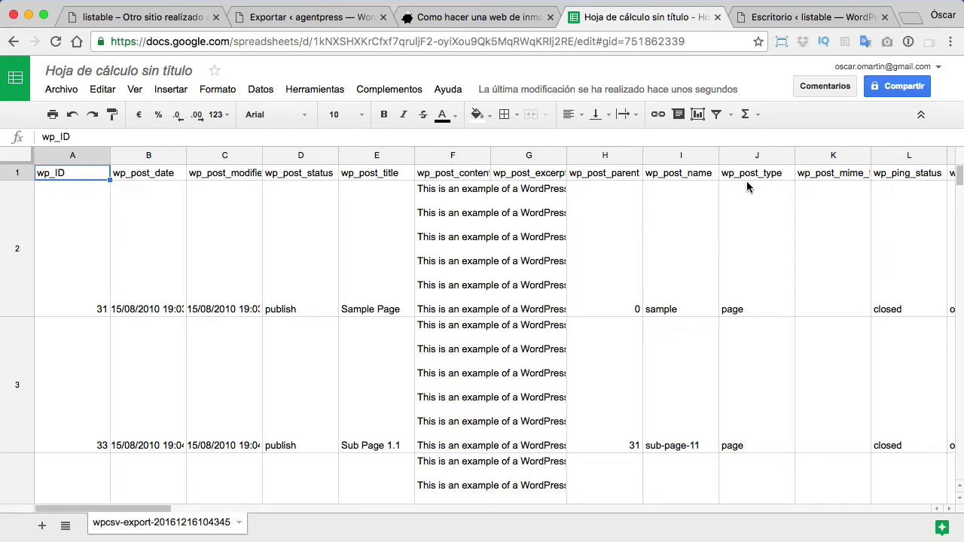
# Step: Examine the wp_post_type column to see which rows are pages, posts, attachments or listings
pyautogui.click(741, 309)
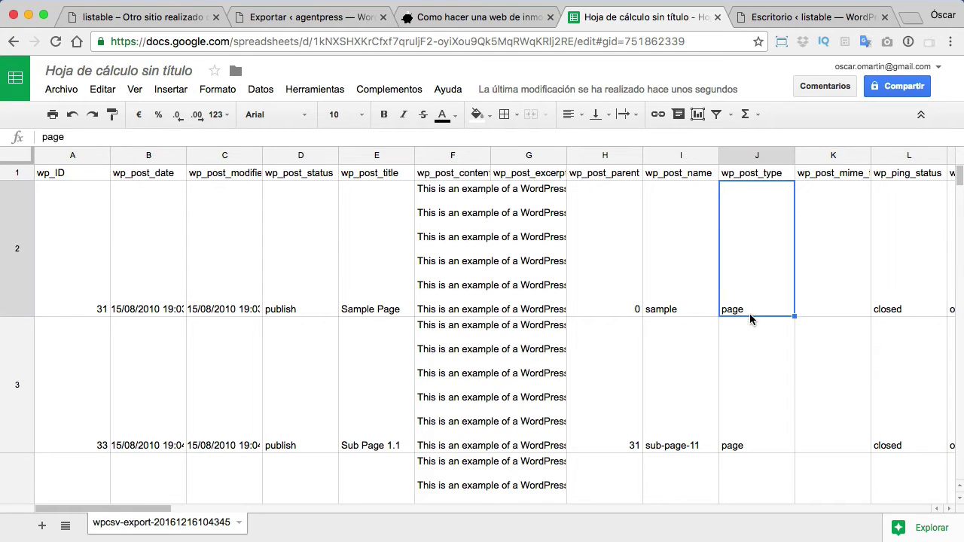
pyautogui.scroll(-5, 751, 316)
pyautogui.scroll(-10, 750, 316)
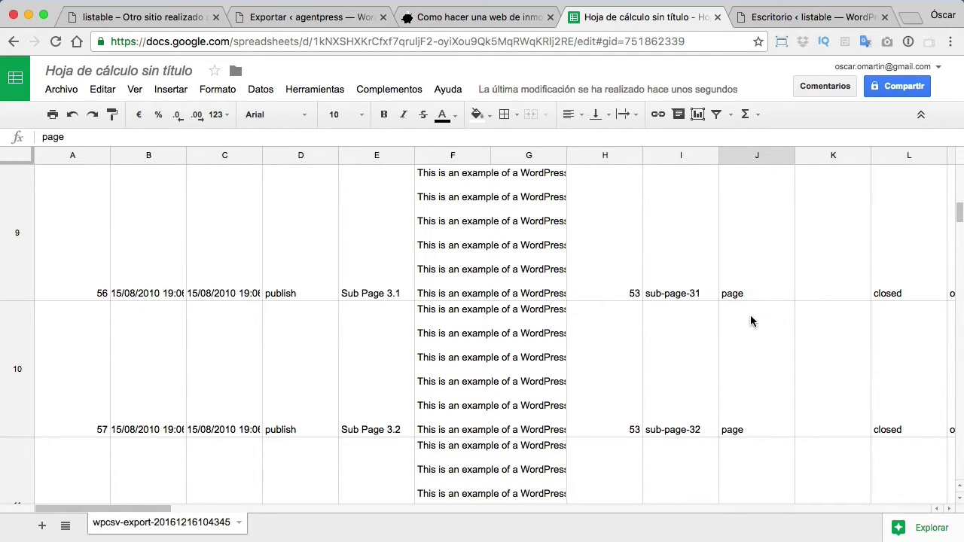
pyautogui.scroll(-3, 751, 321)
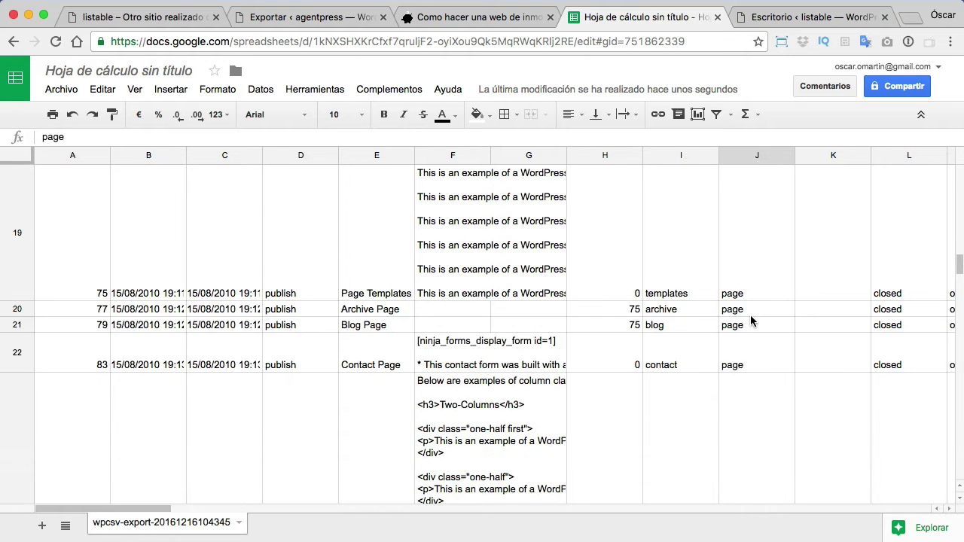
pyautogui.scroll(-10, 750, 321)
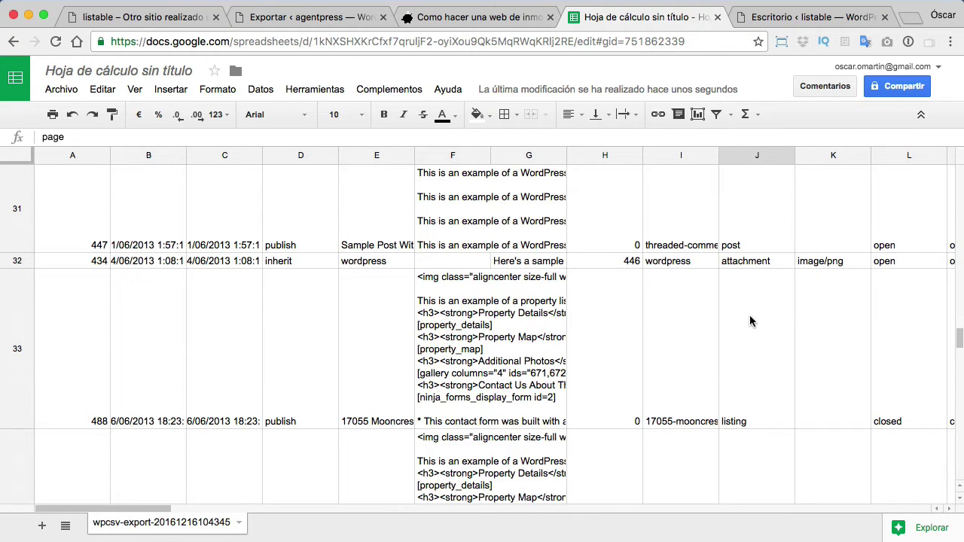
pyautogui.scroll(-5, 744, 425)
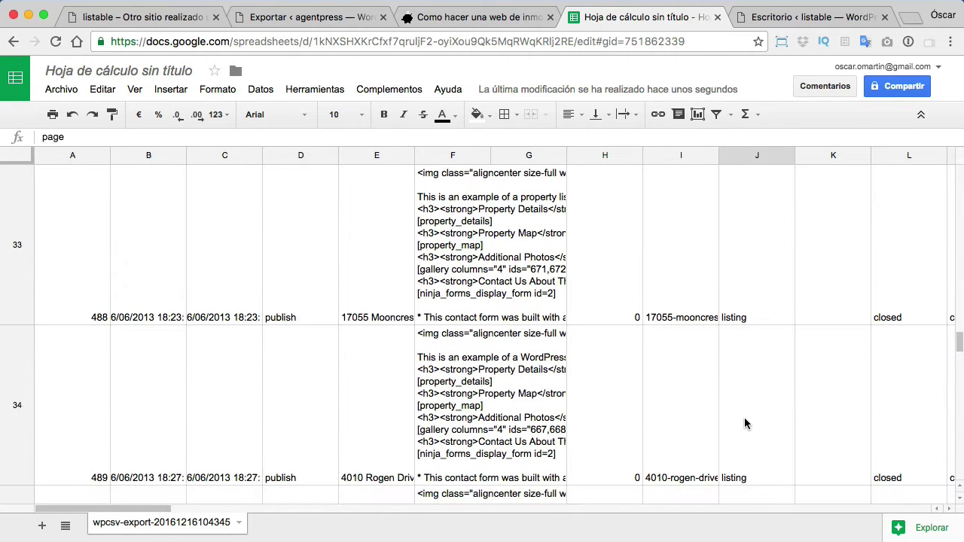
pyautogui.scroll(20, 745, 422)
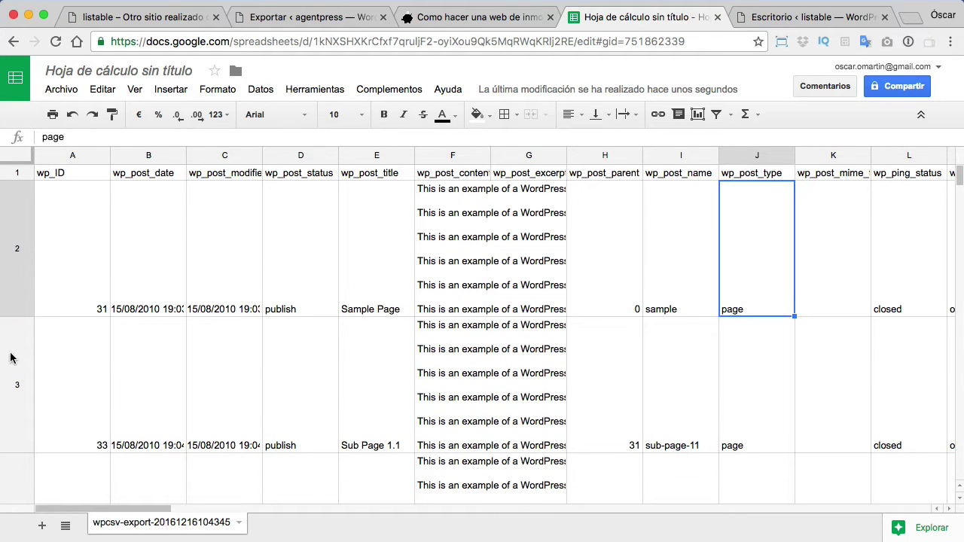
pyautogui.scroll(-1, 13, 359)
pyautogui.scroll(1, 13, 360)
# Step: Delete rows 2 to 14, which hold page entries, from the imported sheet
pyautogui.click(23, 265)
pyautogui.scroll(-12, 39, 322)
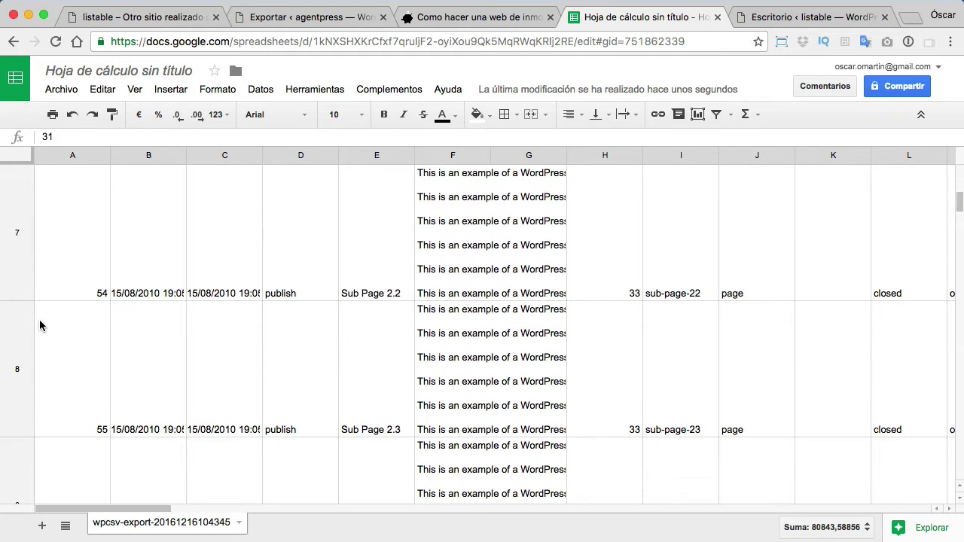
pyautogui.scroll(-6, 39, 319)
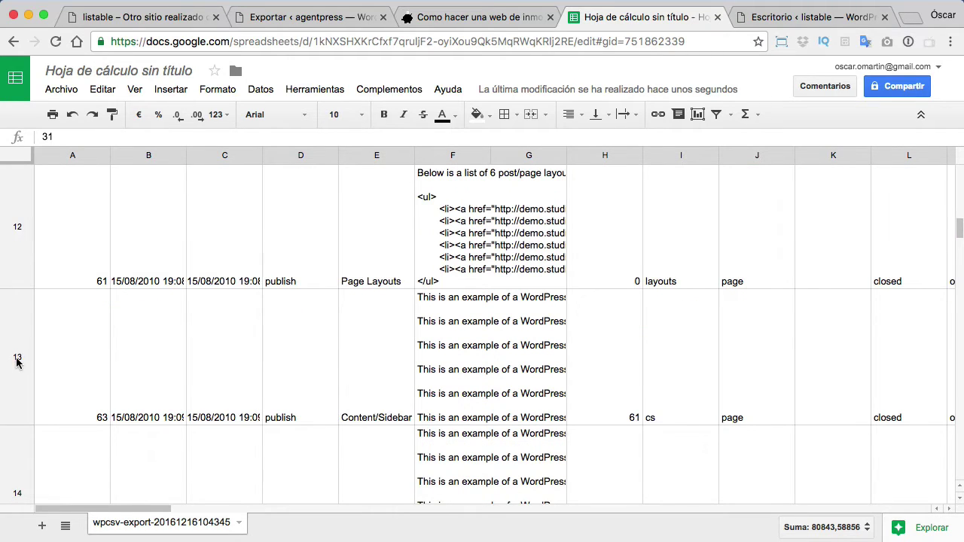
pyautogui.scroll(-2, 17, 361)
pyautogui.keyDown('shift'); pyautogui.click(16, 372); pyautogui.keyUp('shift')
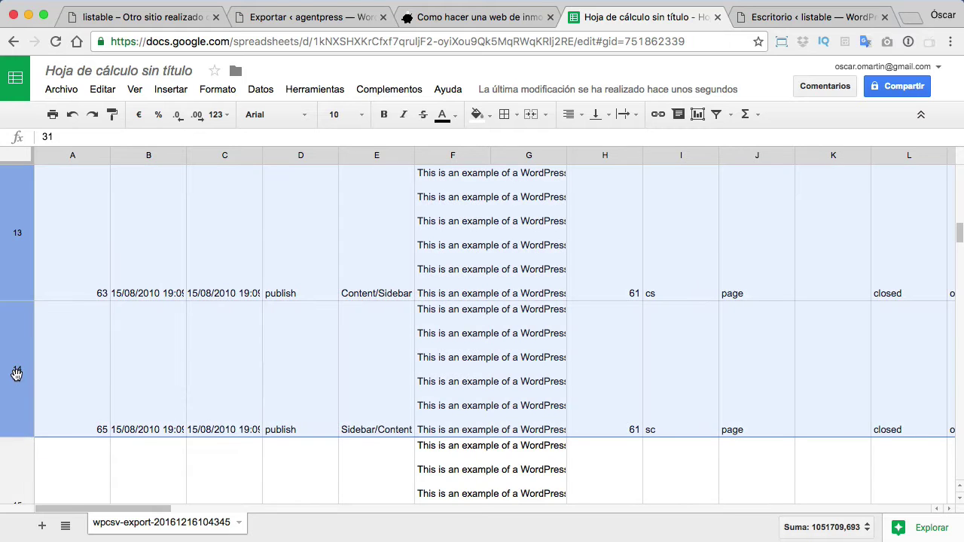
pyautogui.rightClick(16, 374)
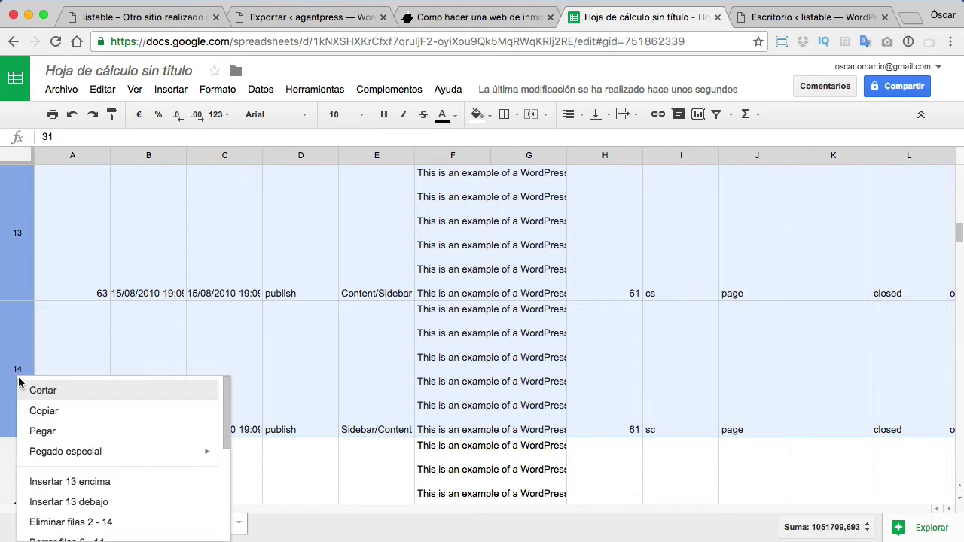
pyautogui.click(82, 522)
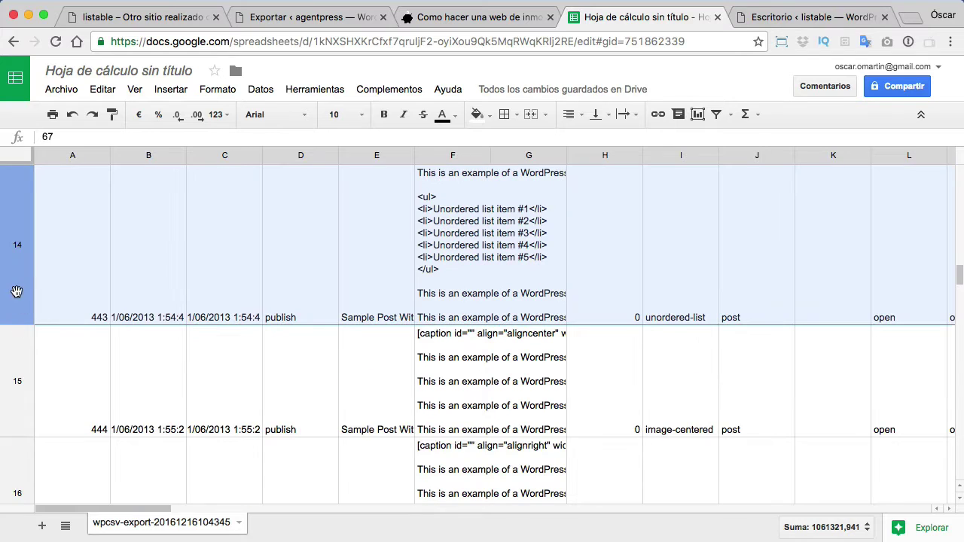
# Step: Try deleting rows 2 to 14 from the sheet, and undo that deletion
pyautogui.rightClick(17, 291)
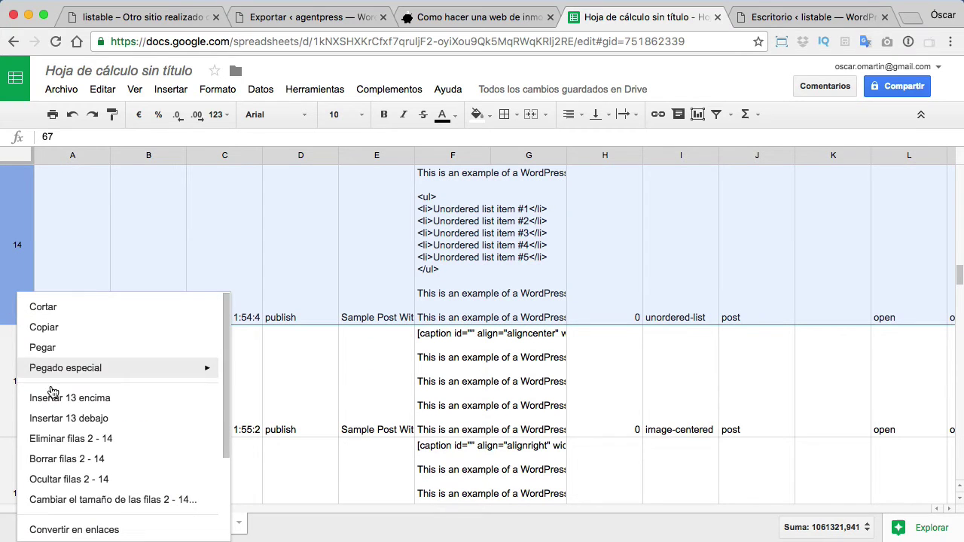
pyautogui.click(63, 437)
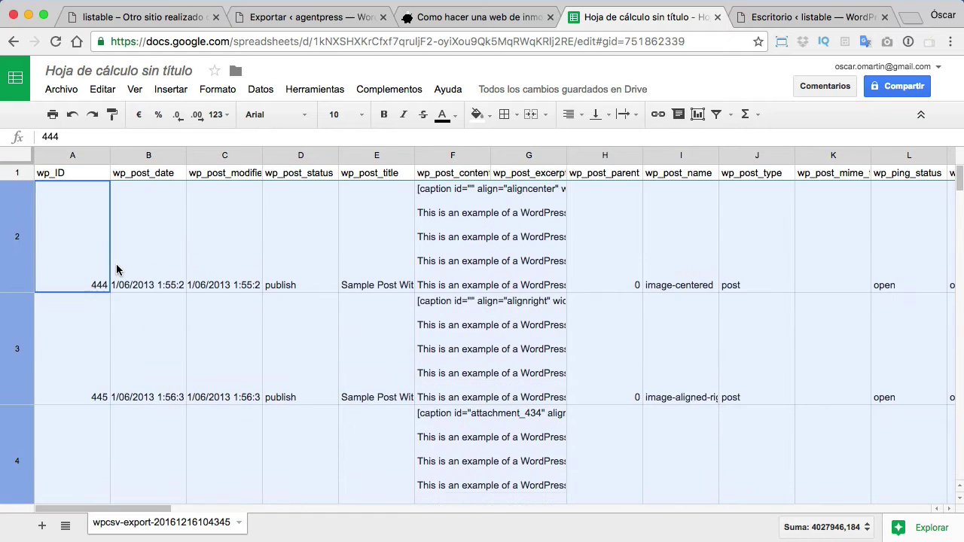
pyautogui.click(118, 270)
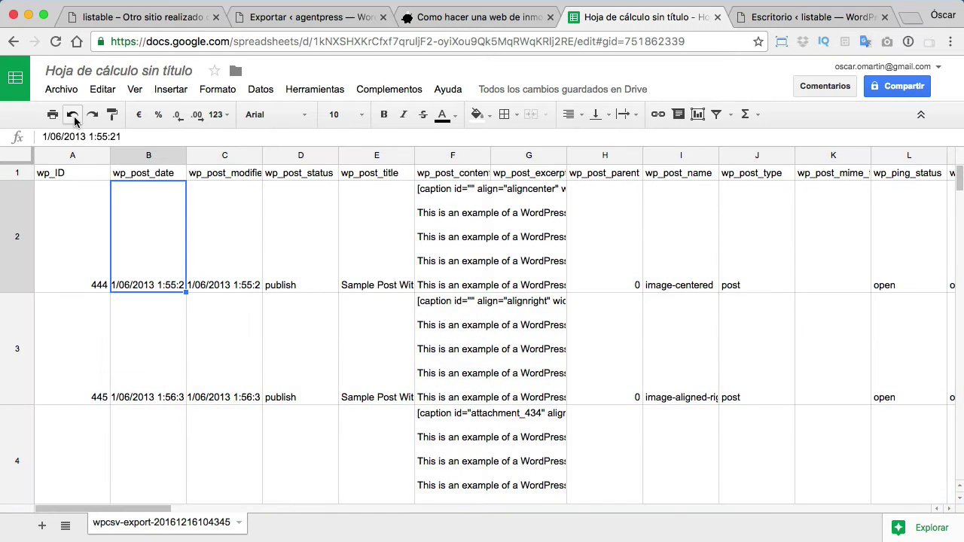
pyautogui.press('super+z')
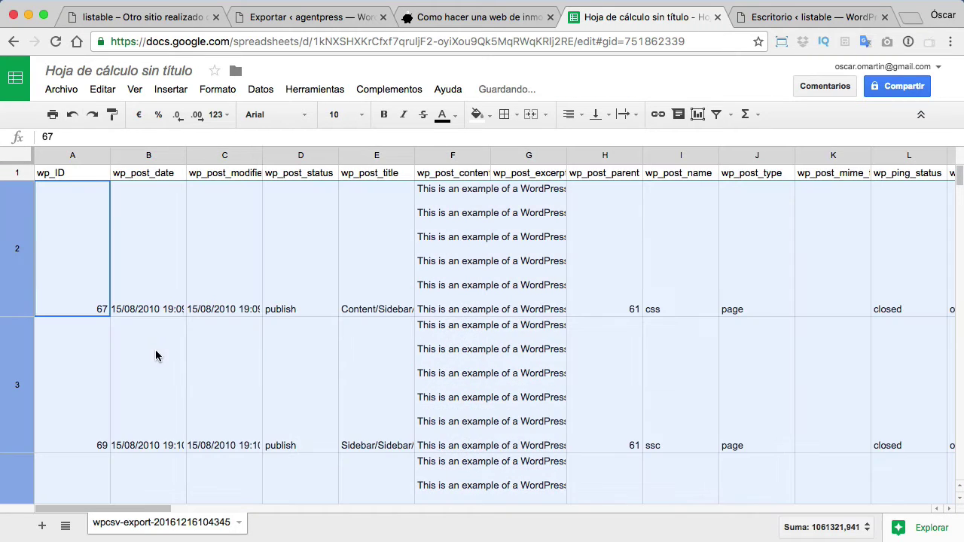
# Step: Delete rows 2 to 13, which hold page and post entries, from the imported sheet
pyautogui.click(203, 256)
pyautogui.click(15, 256)
pyautogui.scroll(-10, 40, 363)
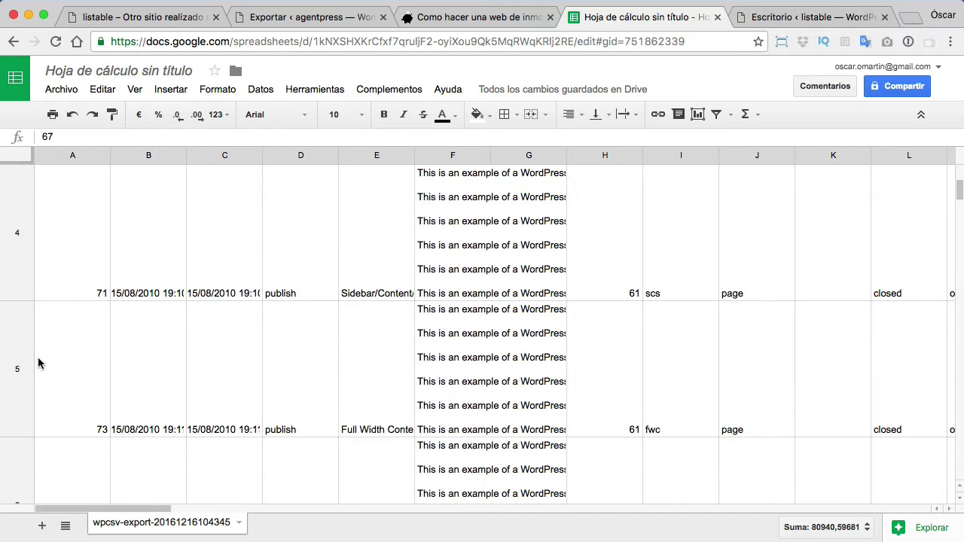
pyautogui.scroll(-3, 34, 363)
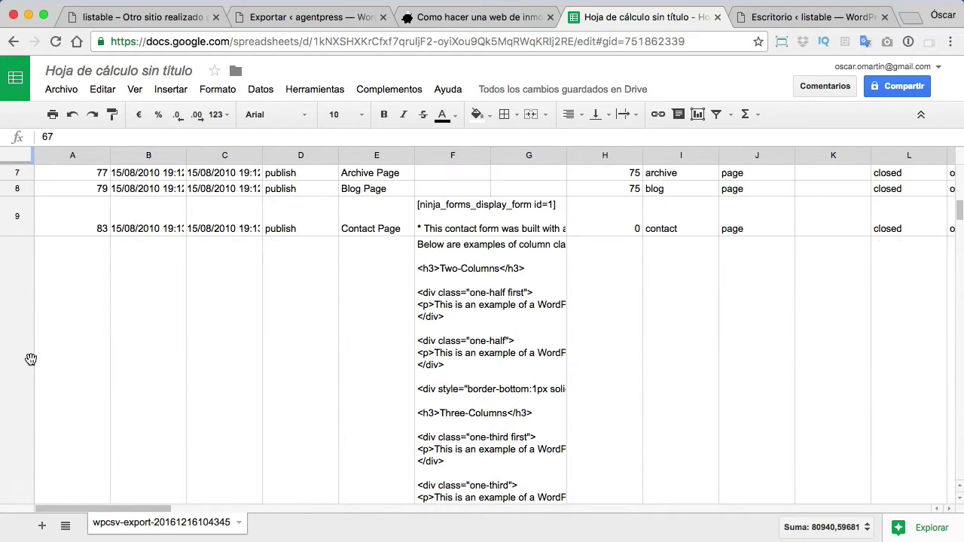
pyautogui.scroll(-8, 31, 358)
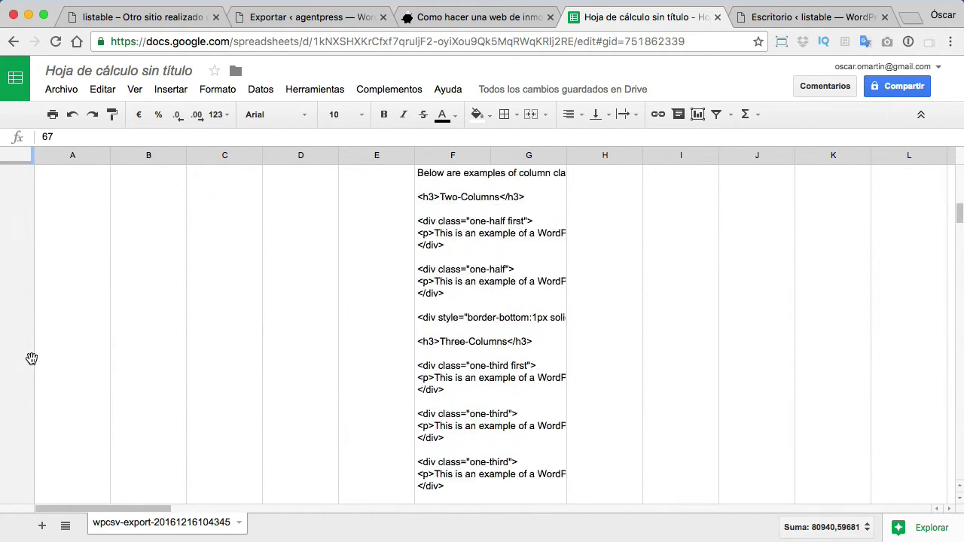
pyautogui.keyDown('shift'); pyautogui.click(6, 363); pyautogui.keyUp('shift')
pyautogui.rightClick(6, 363)
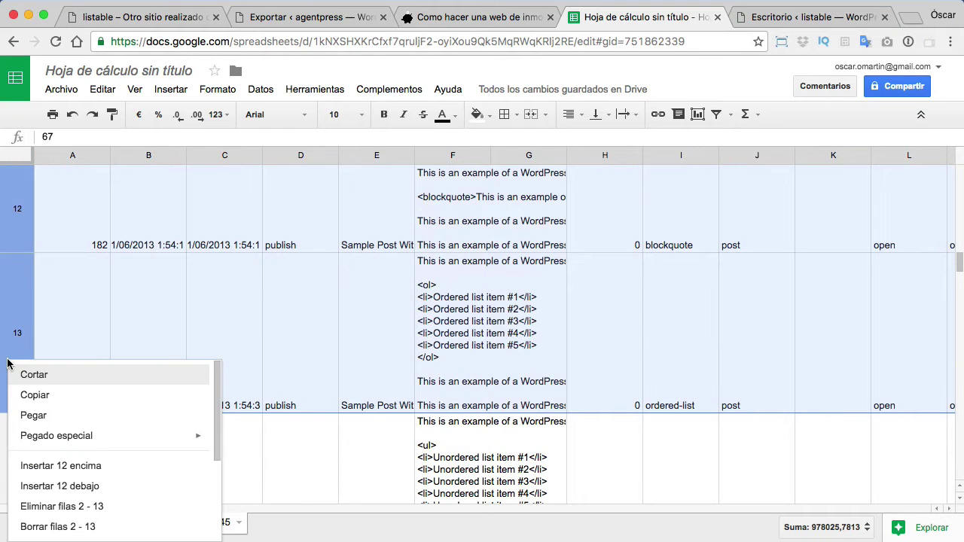
pyautogui.click(85, 506)
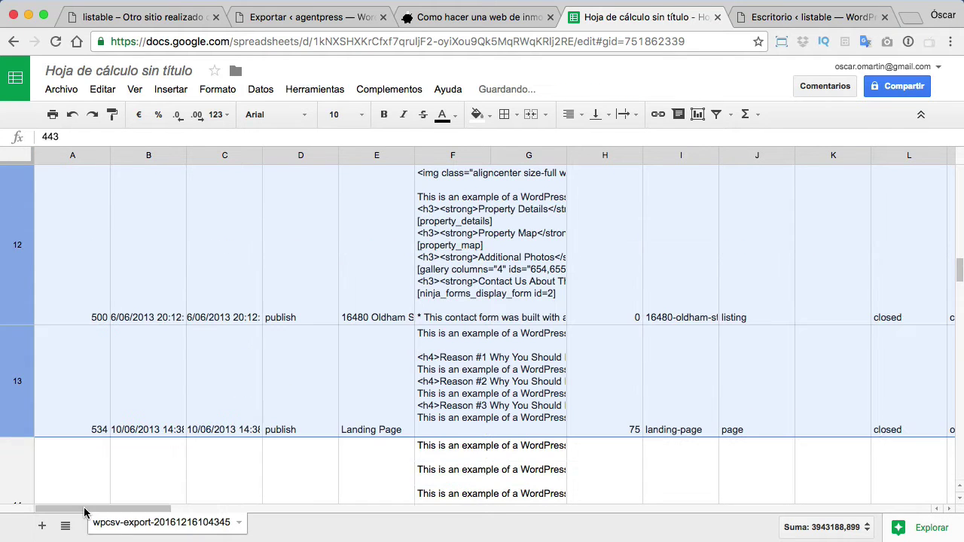
# Step: Delete rows 2 to 7, the remaining post and attachment entries above the first listing
pyautogui.click(152, 370)
pyautogui.scroll(10, 139, 369)
pyautogui.click(24, 305)
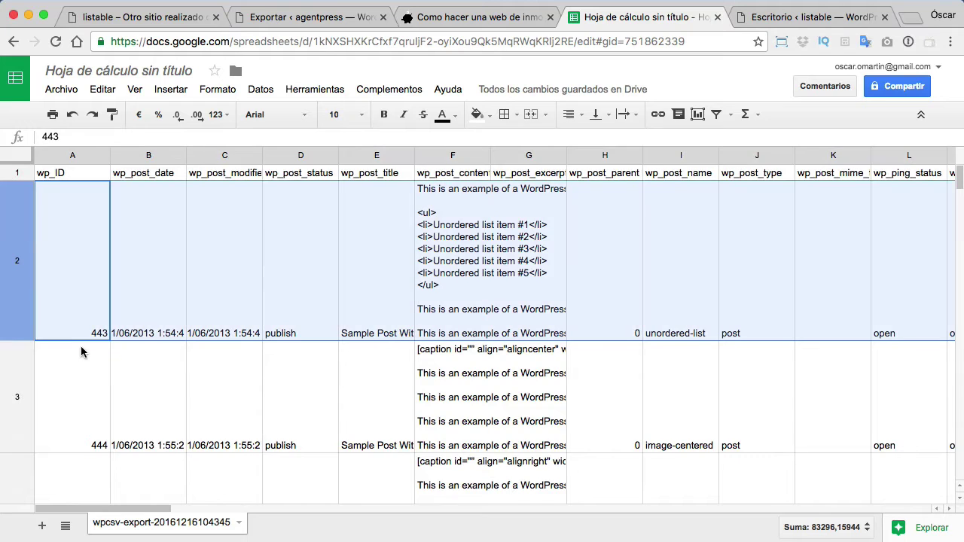
pyautogui.scroll(-5, 81, 346)
pyautogui.scroll(2, 80, 346)
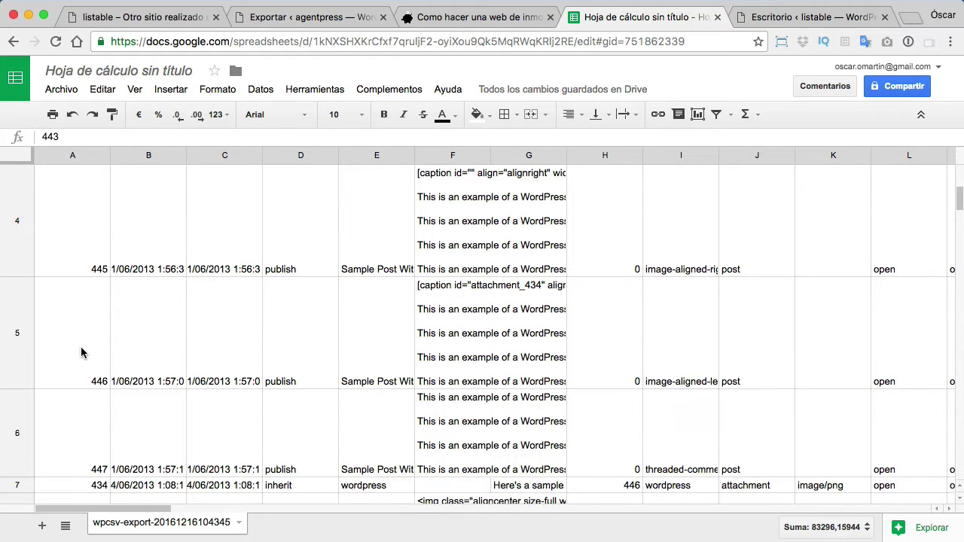
pyautogui.scroll(-2, 80, 346)
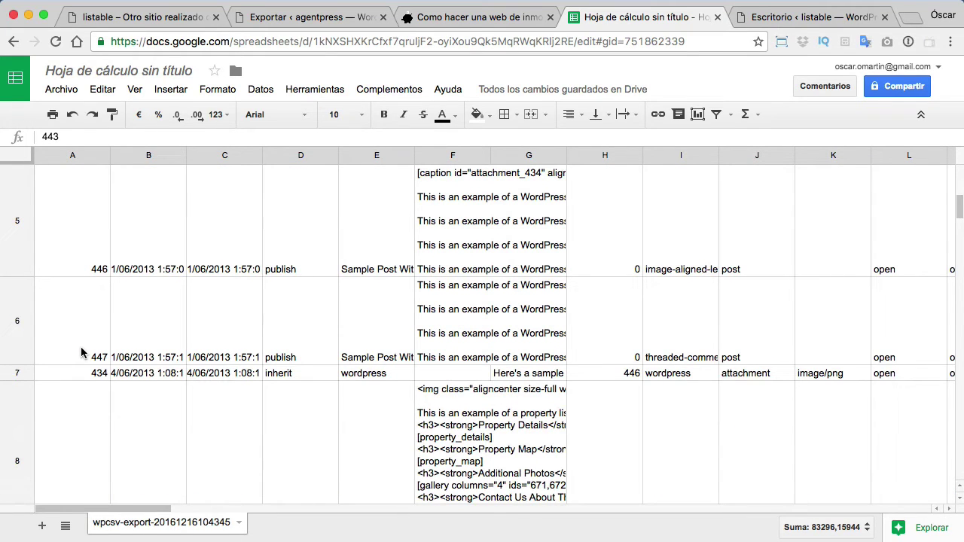
pyautogui.scroll(-1, 81, 346)
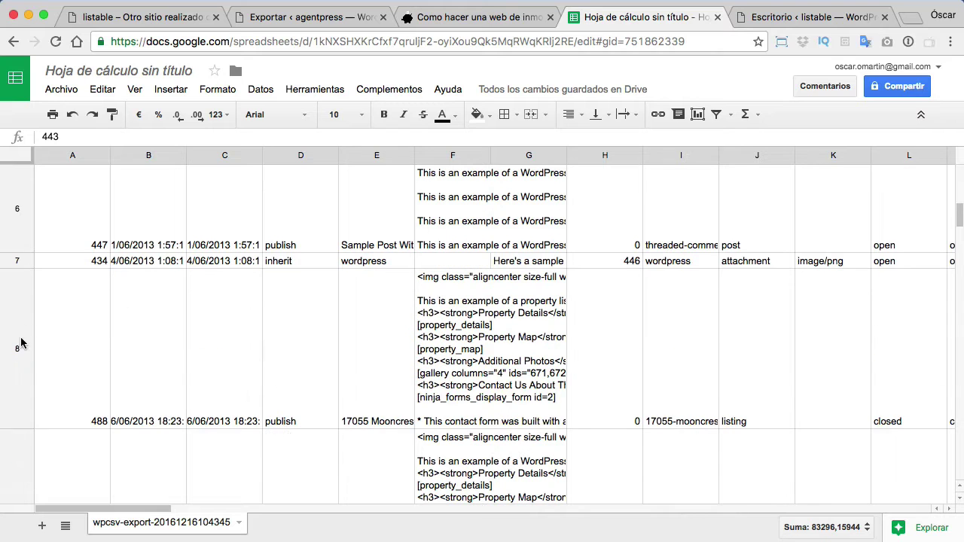
pyautogui.keyDown('shift'); pyautogui.click(16, 261); pyautogui.keyUp('shift')
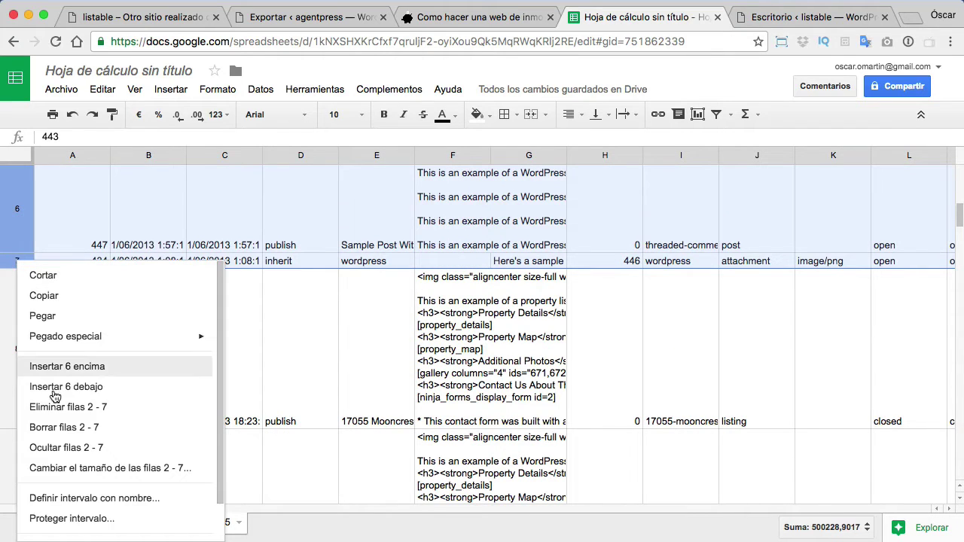
pyautogui.click(67, 408)
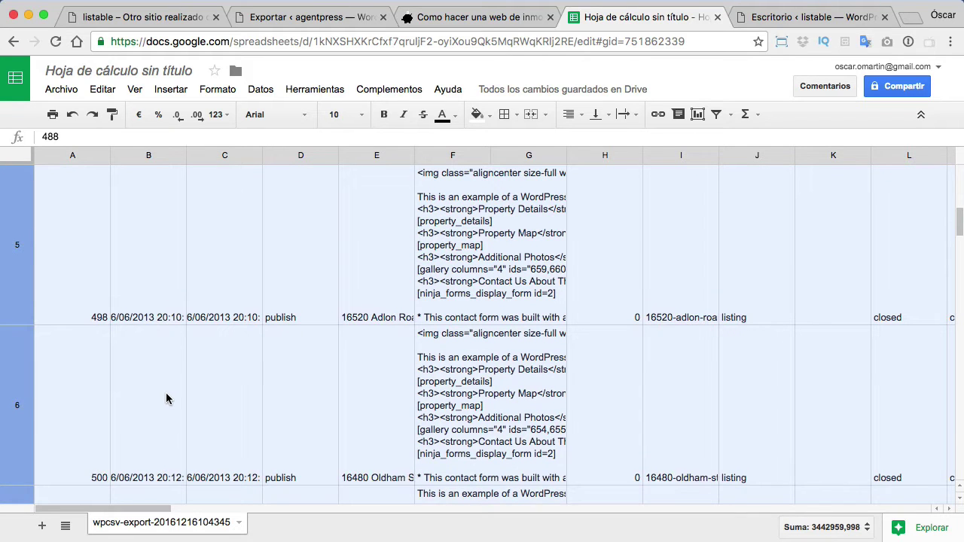
# Step: Delete rows 7 to 107, from the Landing Page entry through the Borrador automático post
pyautogui.scroll(-1, 167, 399)
pyautogui.click(152, 476)
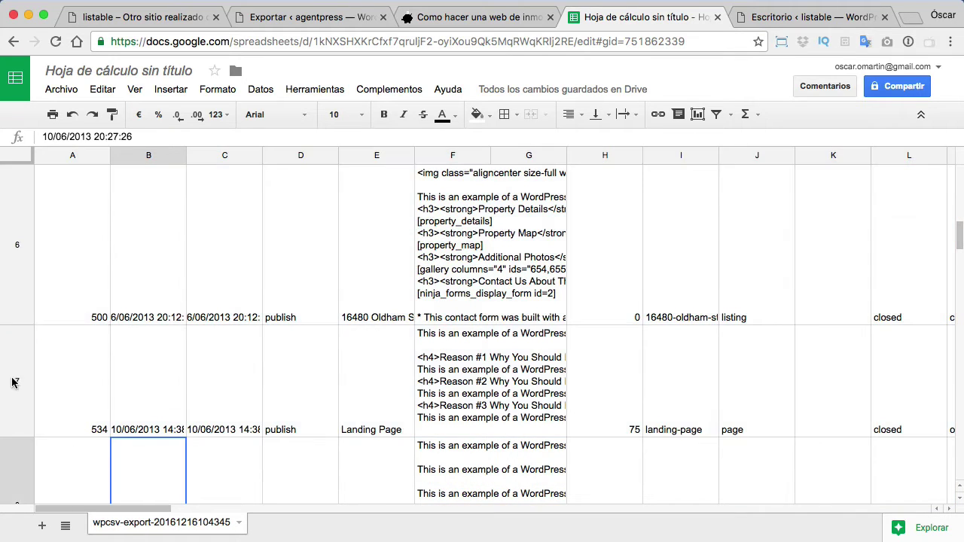
pyautogui.click(12, 382)
pyautogui.scroll(-10, 49, 387)
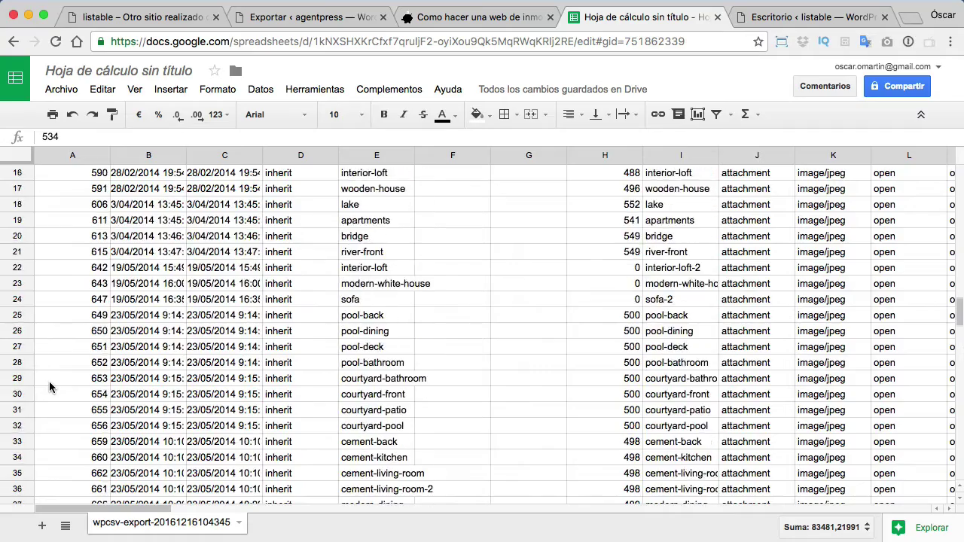
pyautogui.scroll(-15, 49, 387)
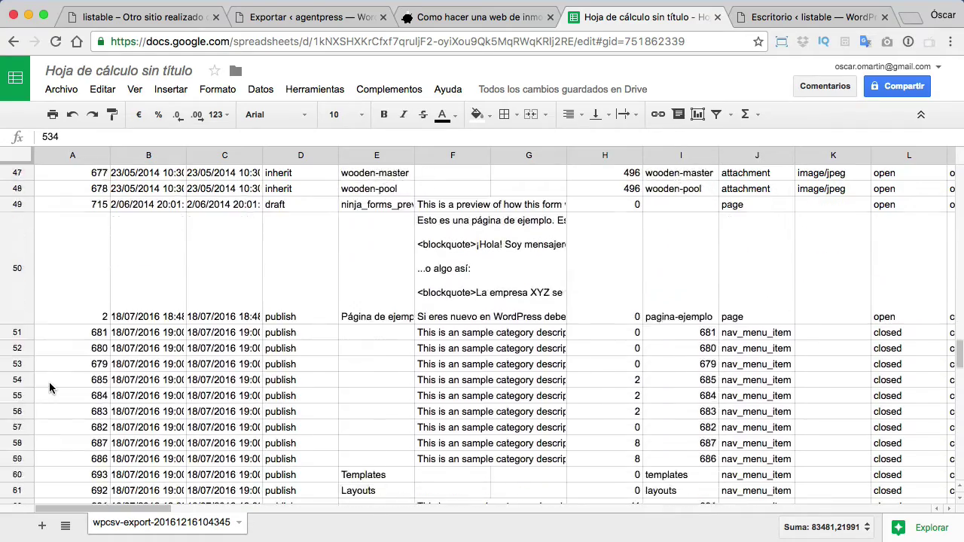
pyautogui.scroll(-15, 49, 387)
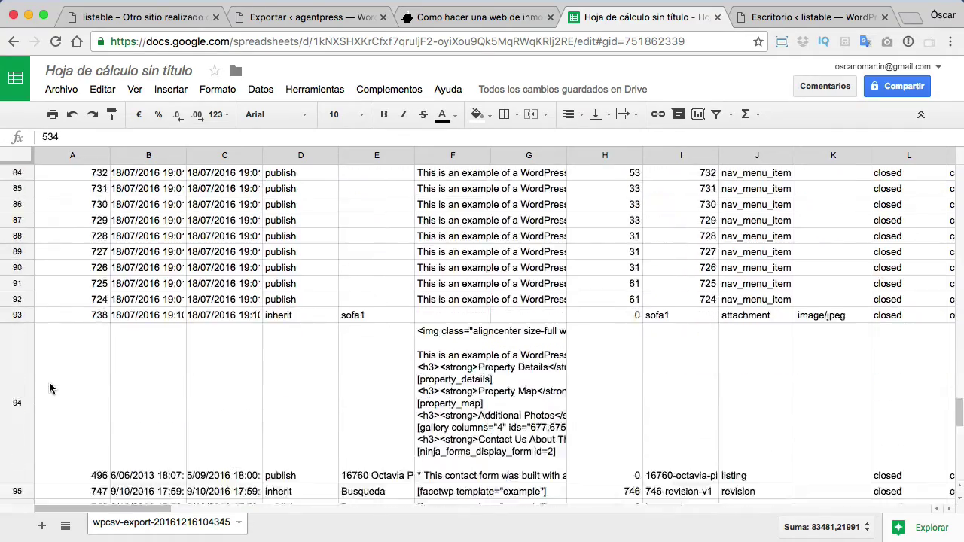
pyautogui.scroll(-10, 49, 387)
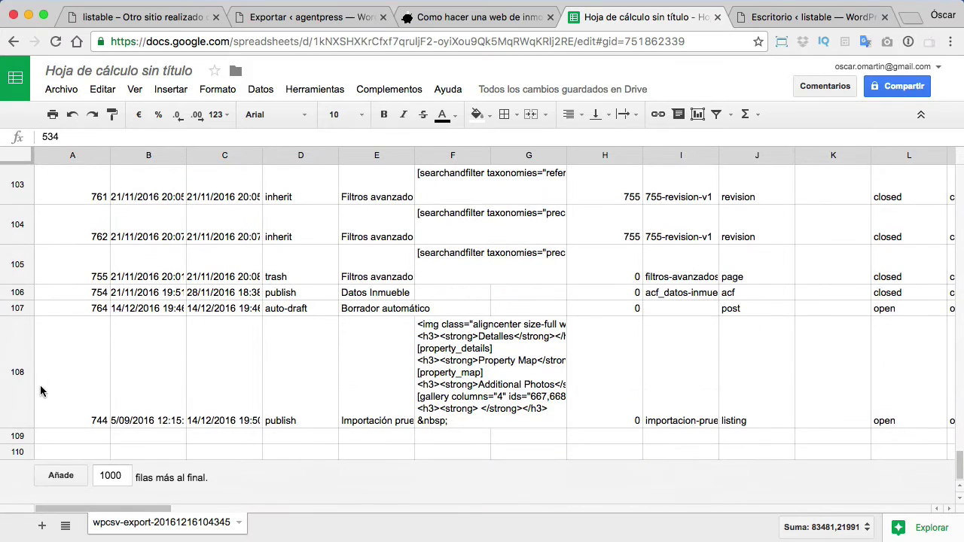
pyautogui.keyDown('shift'); pyautogui.click(18, 312); pyautogui.keyUp('shift')
pyautogui.rightClick(18, 312)
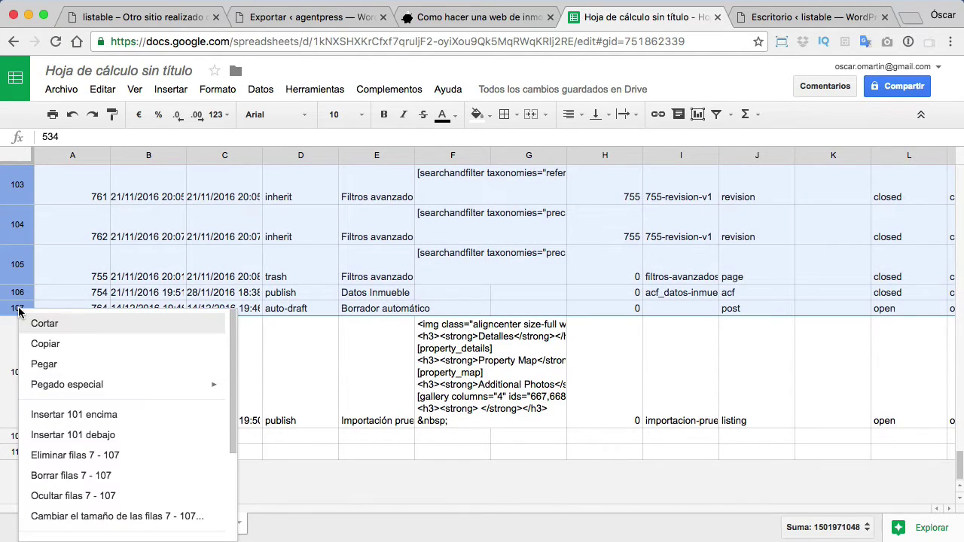
pyautogui.click(95, 452)
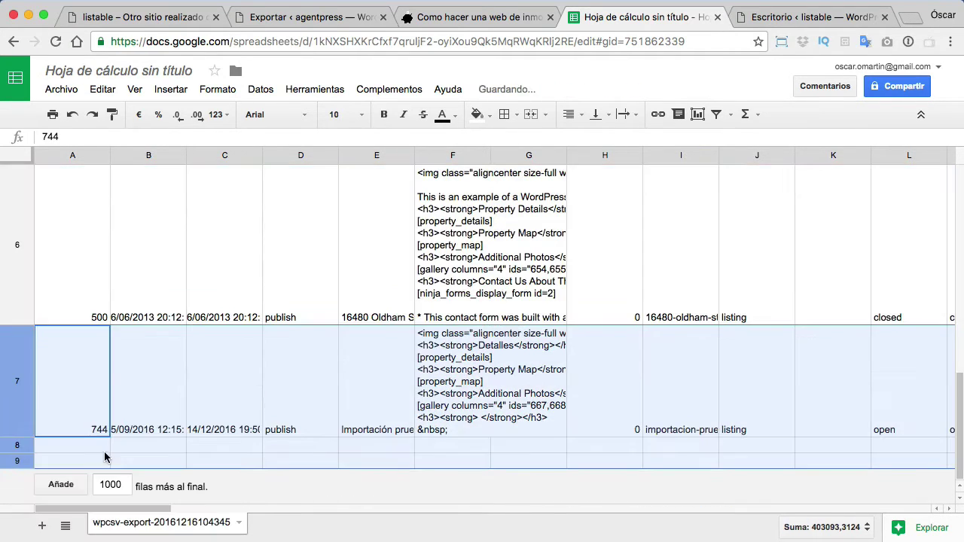
# Step: Check the remaining listing rows and download the current sheet as comma-separated values (.csv)
pyautogui.scroll(3, 367, 438)
pyautogui.scroll(5, 367, 438)
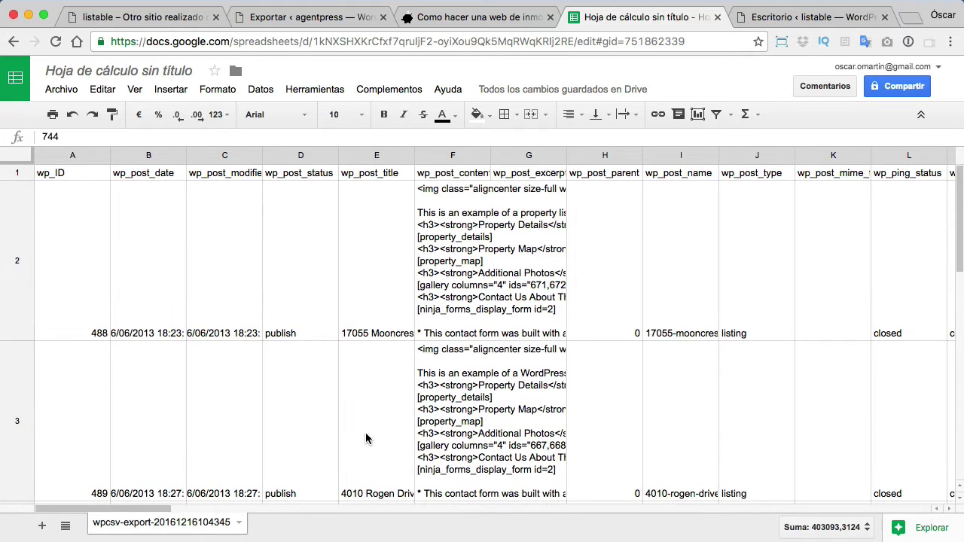
pyautogui.click(250, 236)
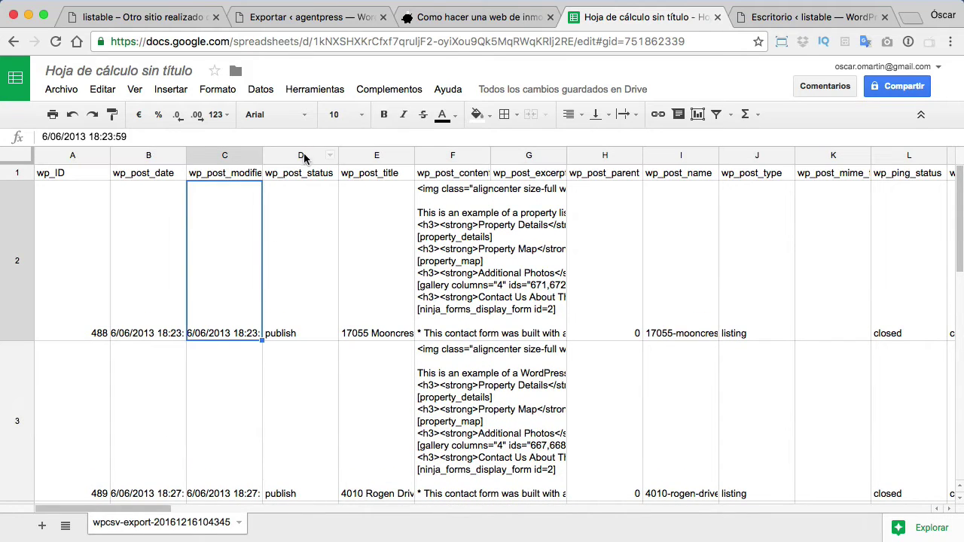
pyautogui.click(88, 254)
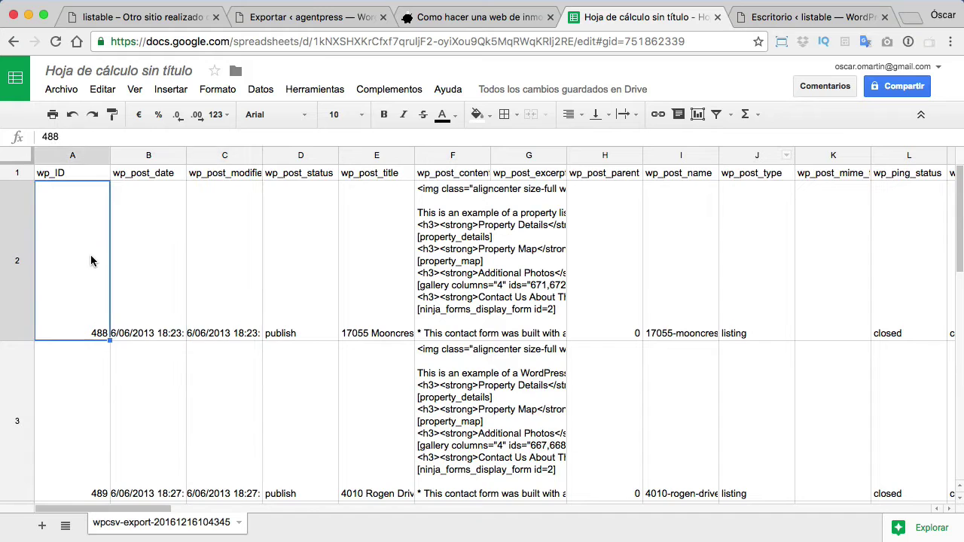
pyautogui.click(68, 92)
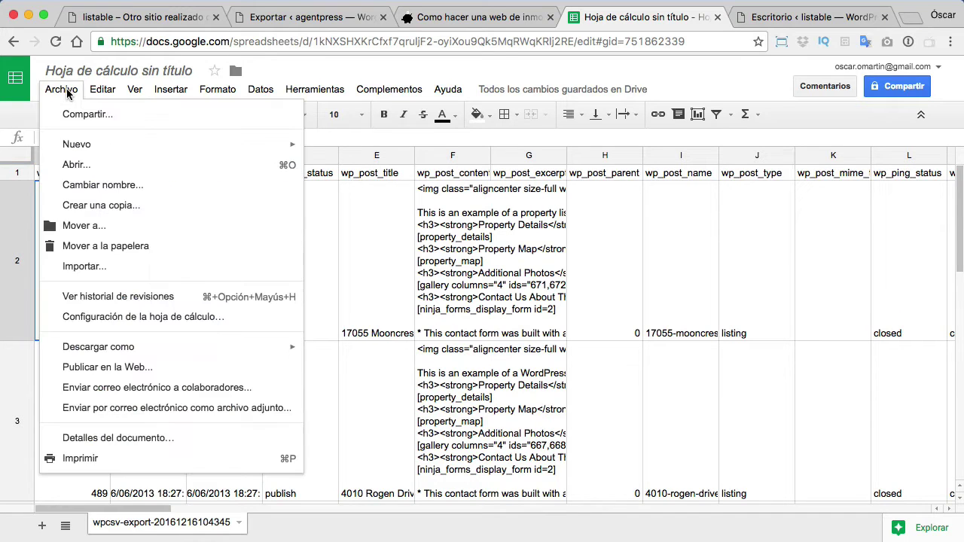
pyautogui.moveTo(147, 351)
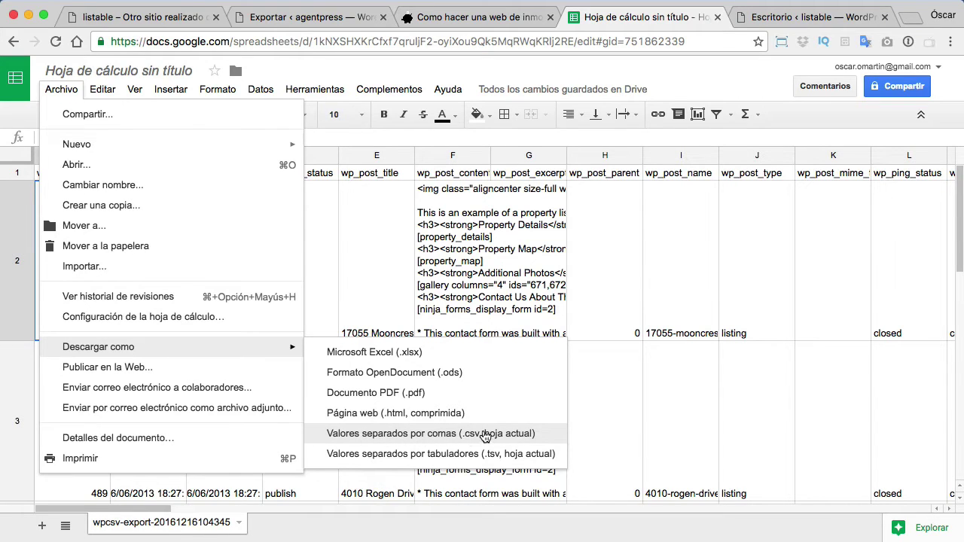
pyautogui.click(401, 434)
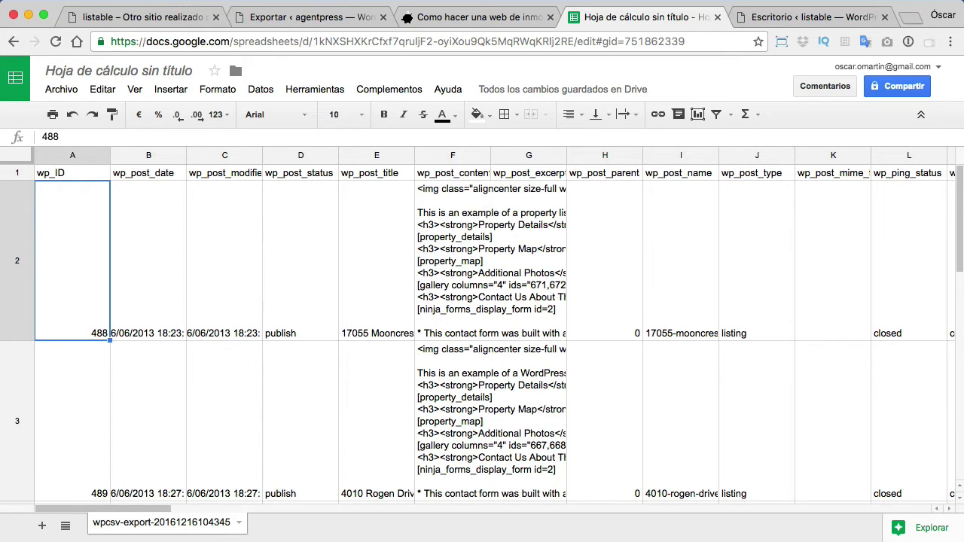
# Step: On the listable site, start a new All Import import and upload Hoja de cálculo sin título - wpcsv-export-20161216104345.csv
pyautogui.click(771, 18)
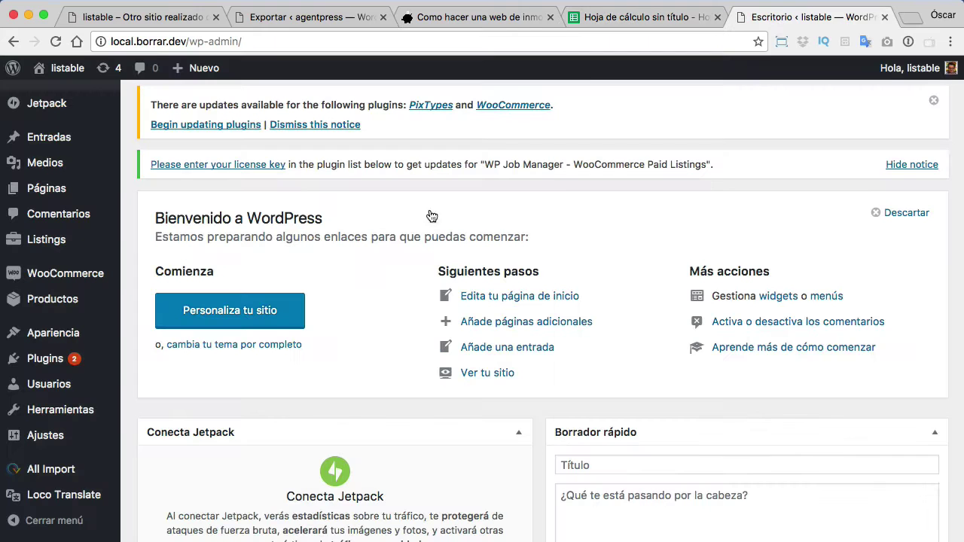
pyautogui.moveTo(51, 469)
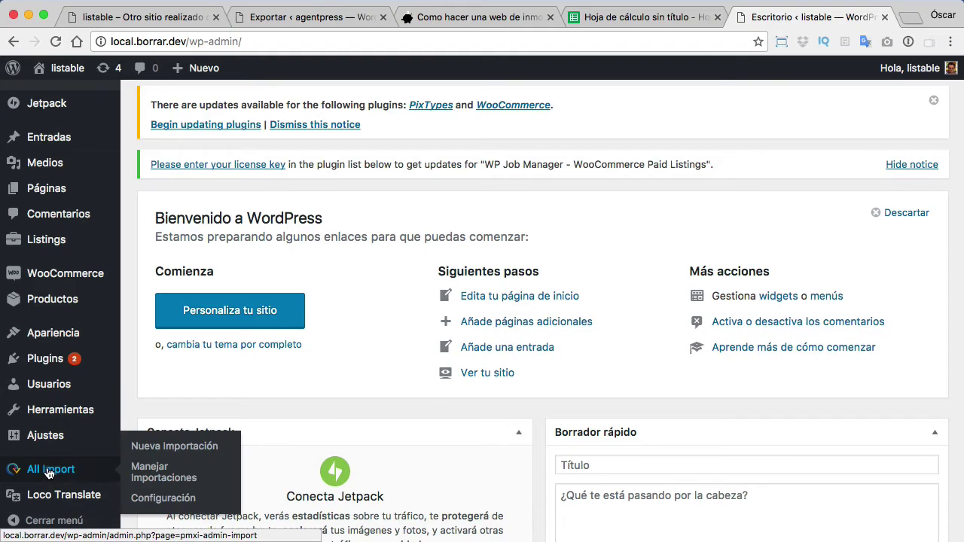
pyautogui.click(198, 450)
pyautogui.scroll(-3, 504, 348)
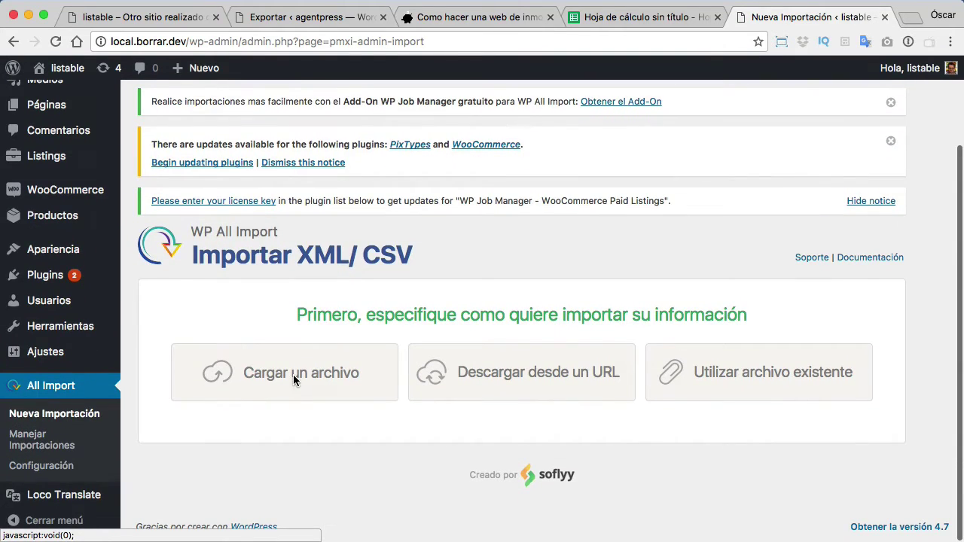
pyautogui.click(293, 378)
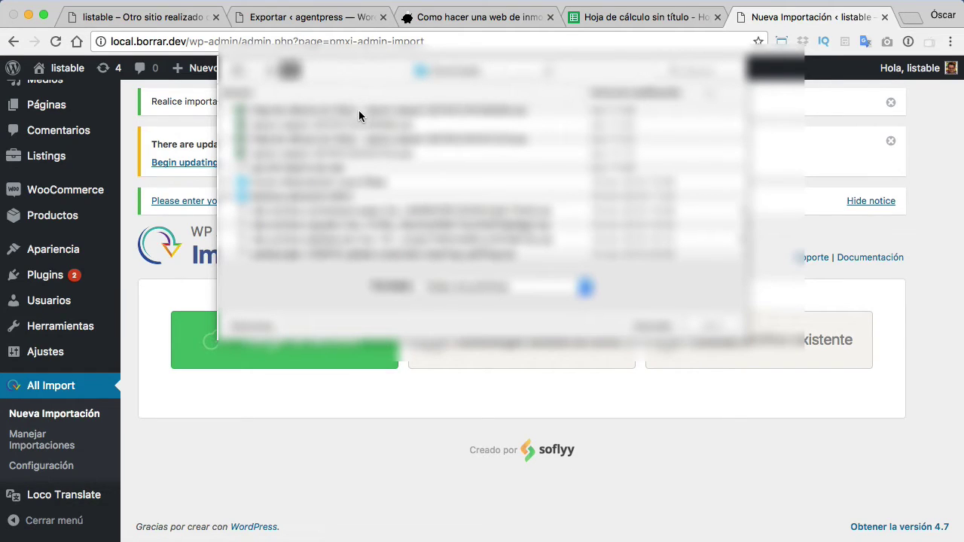
pyautogui.doubleClick(351, 113)
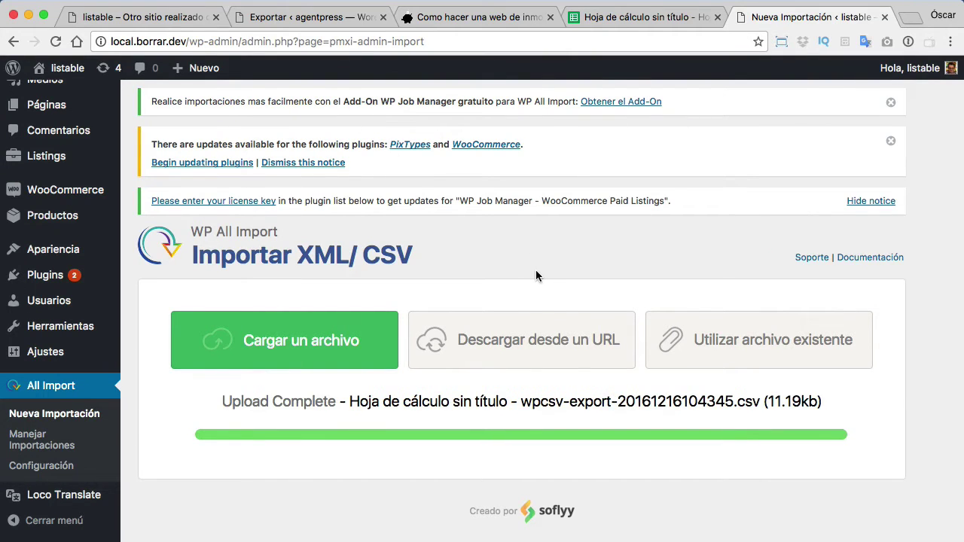
# Step: Set the import to create new Listings for each record in the file and continue to step 2
pyautogui.scroll(-2, 536, 269)
pyautogui.scroll(-5, 535, 270)
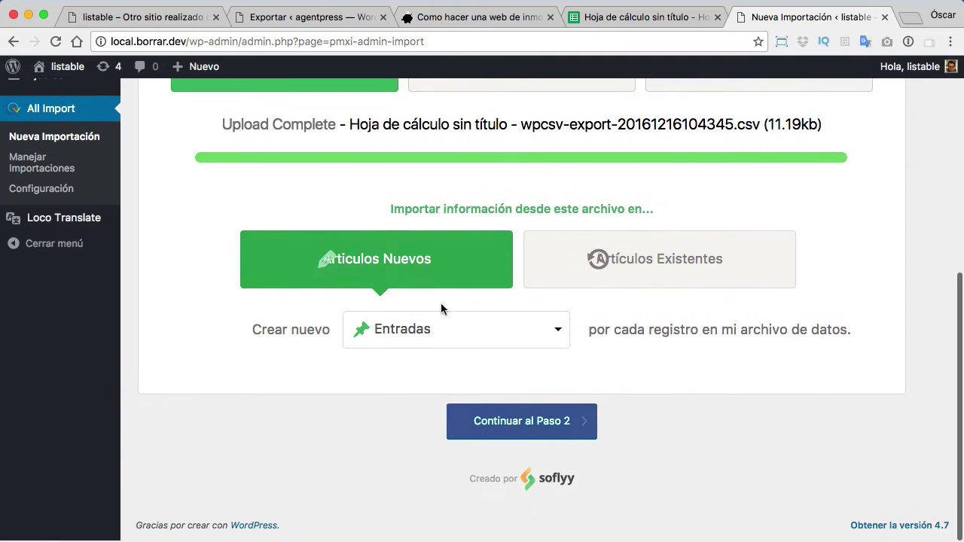
pyautogui.click(481, 338)
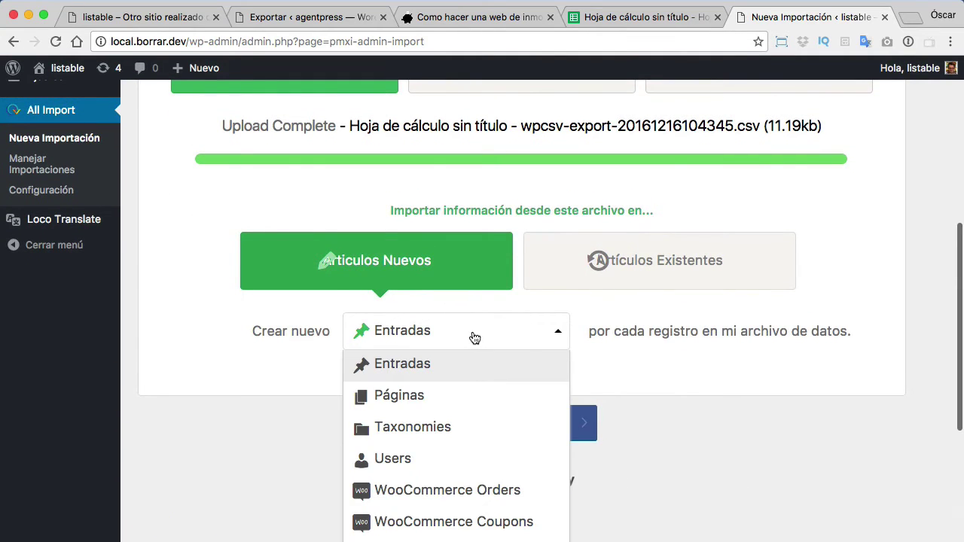
pyautogui.scroll(-2, 522, 407)
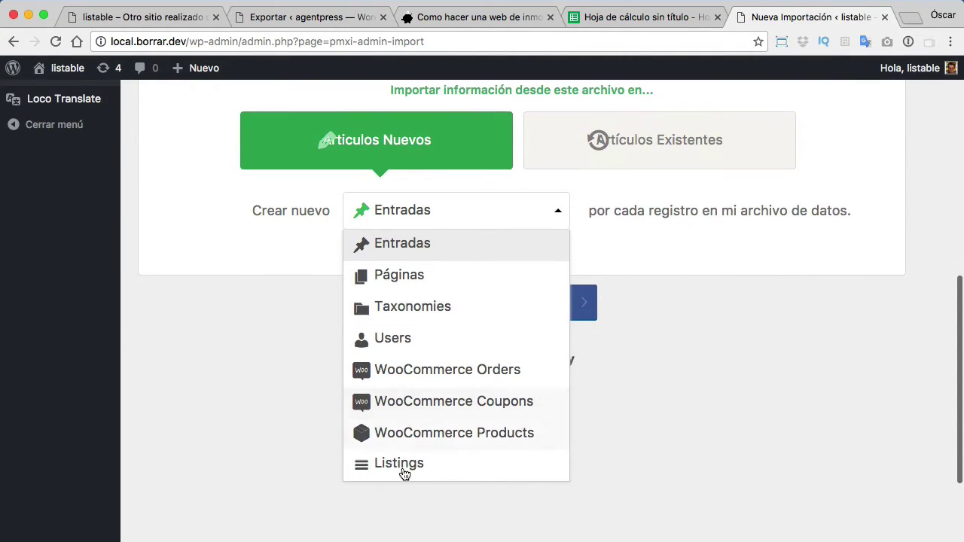
pyautogui.click(406, 467)
pyautogui.scroll(10, 202, 455)
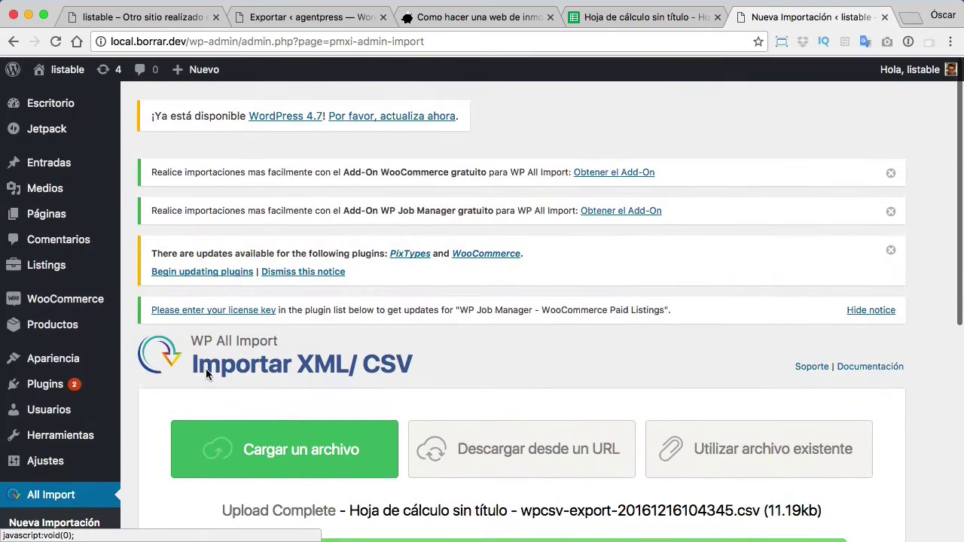
pyautogui.moveTo(35, 280)
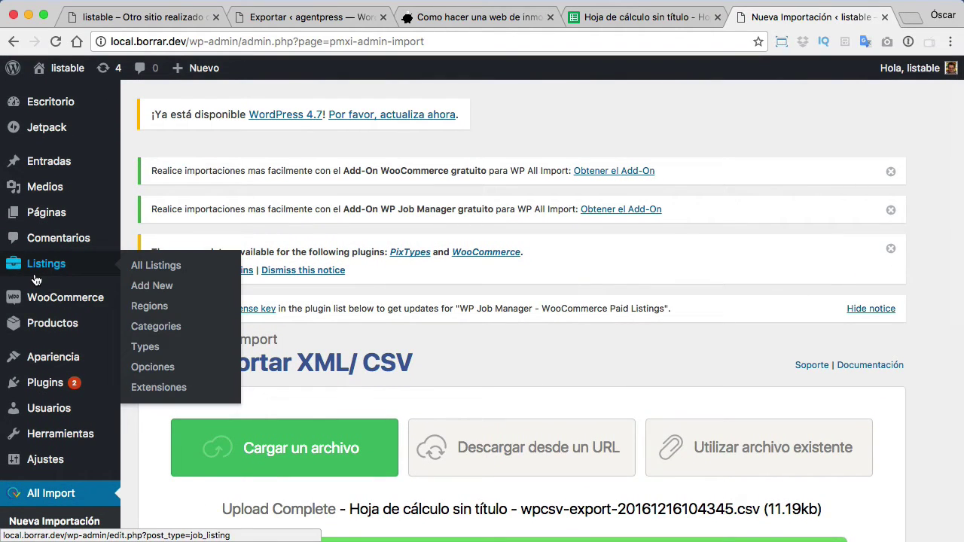
pyautogui.scroll(-5, 630, 393)
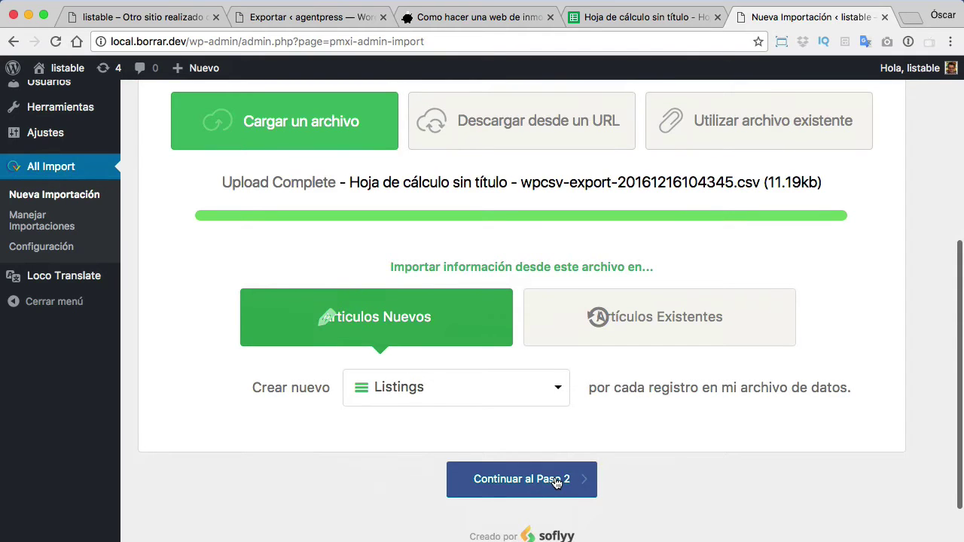
pyautogui.click(556, 483)
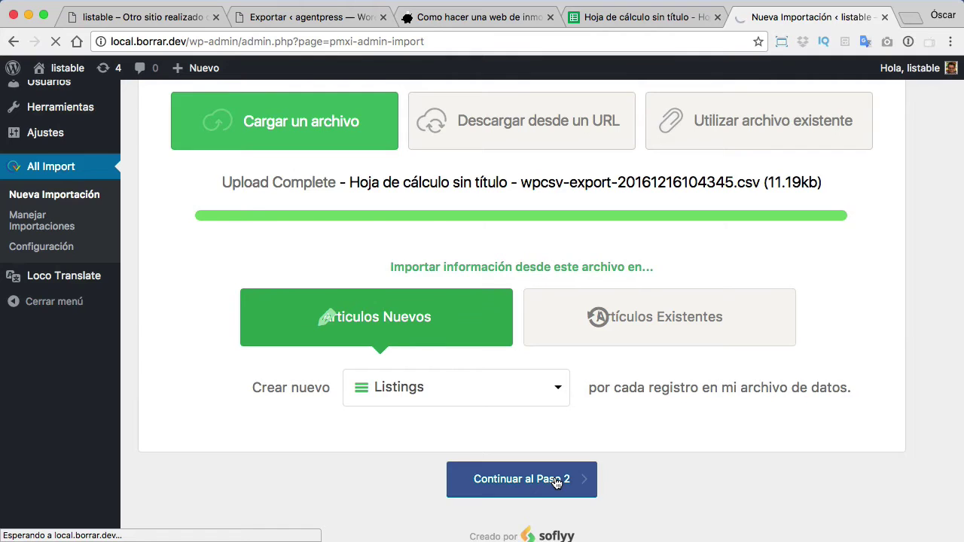
# Step: Review the first record's fields in the import preview, especially the shortcodes in wp_post_content
pyautogui.scroll(-4, 762, 309)
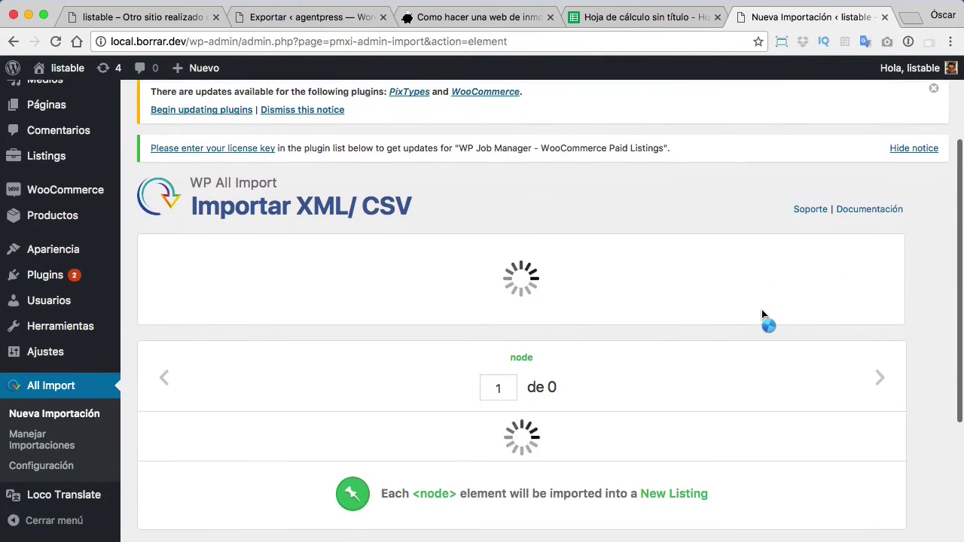
pyautogui.scroll(-1, 762, 315)
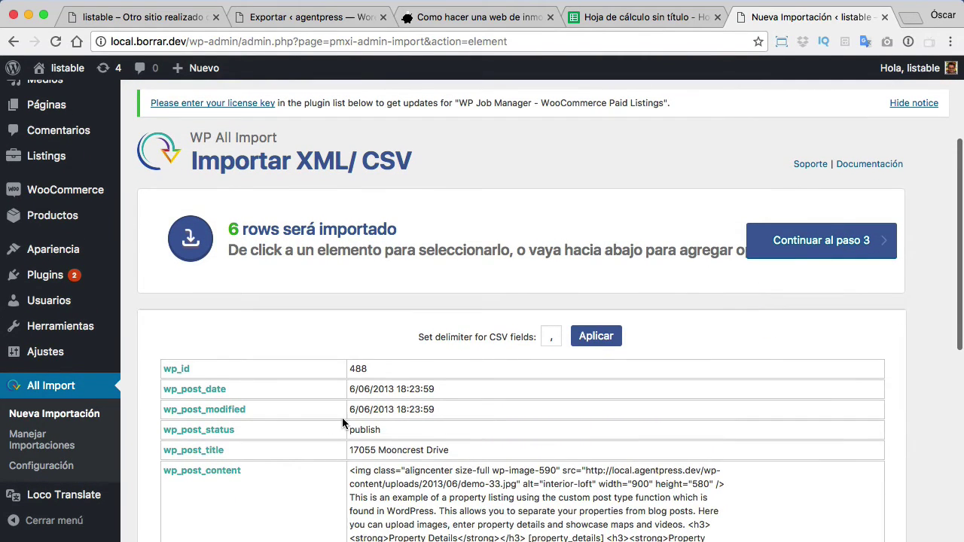
pyautogui.scroll(-3, 343, 424)
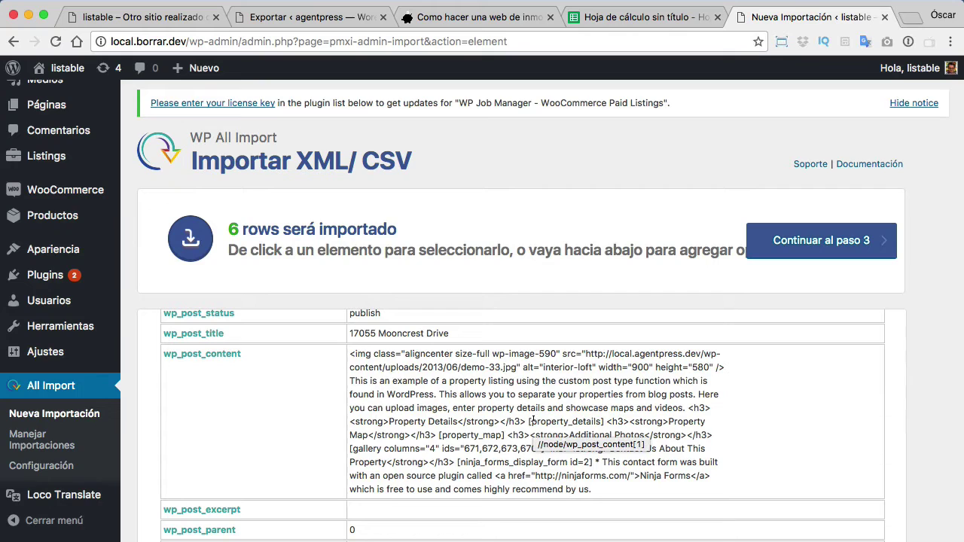
pyautogui.scroll(1, 494, 413)
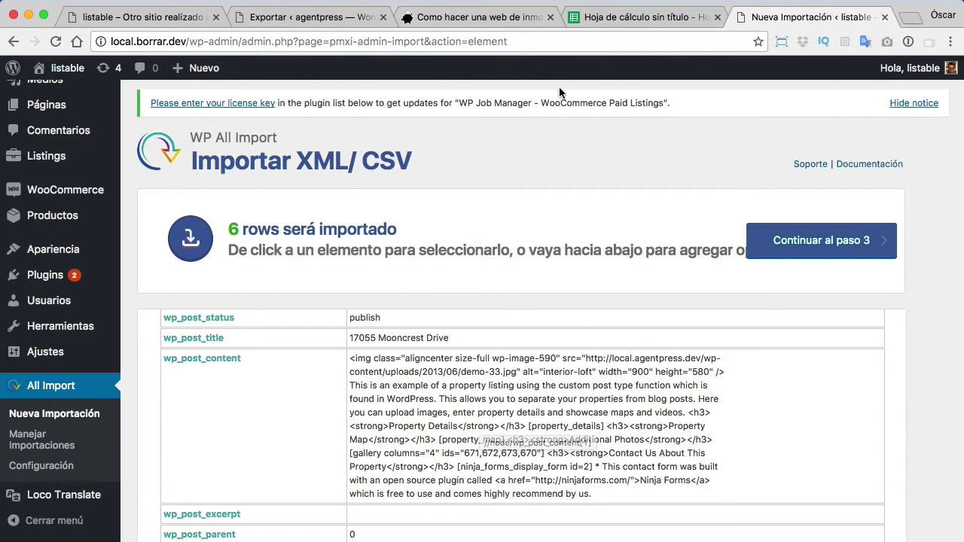
pyautogui.scroll(-1, 558, 87)
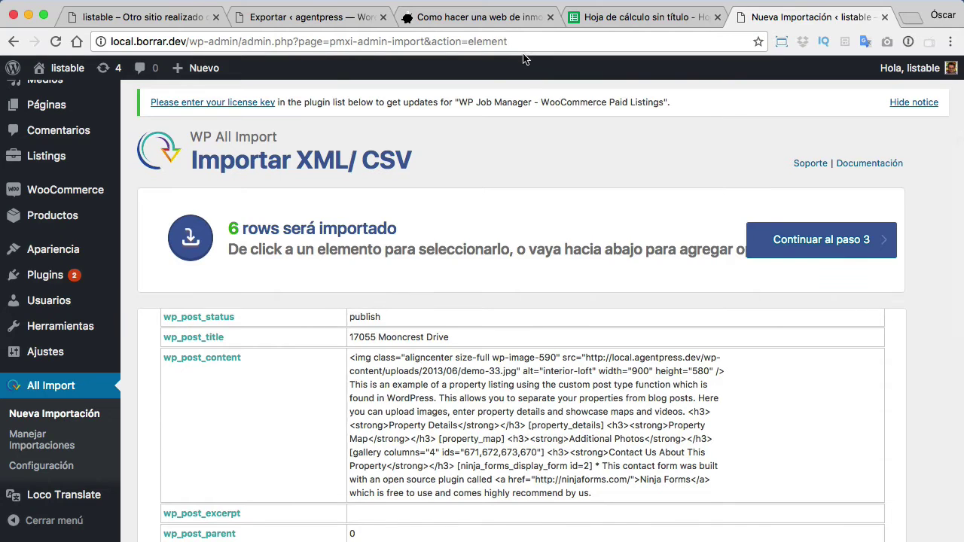
# Step: Visit the listable site in a new browser tab, load local.agentpress.dev there, and open the featured 125000 listing
pyautogui.keyDown('super'); pyautogui.click(59, 94); pyautogui.keyUp('super')
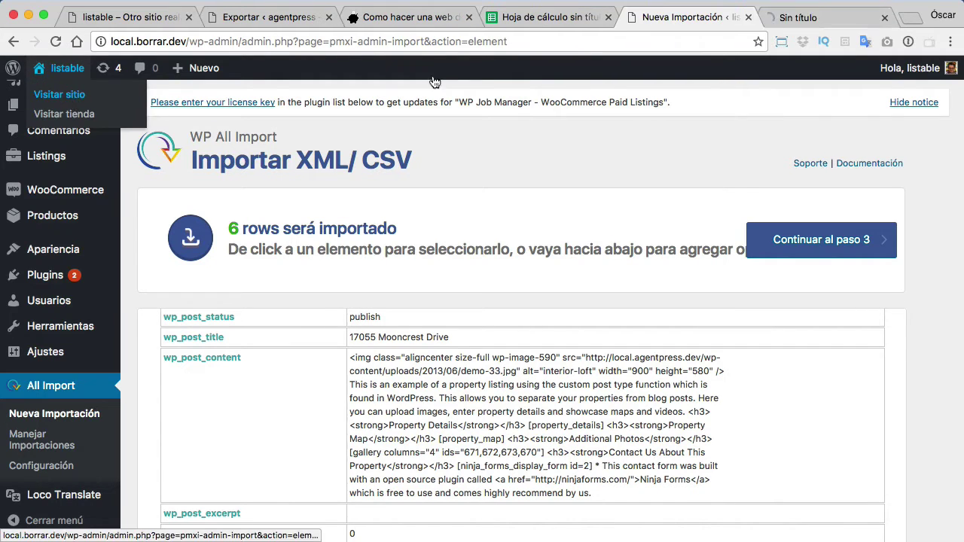
pyautogui.click(820, 18)
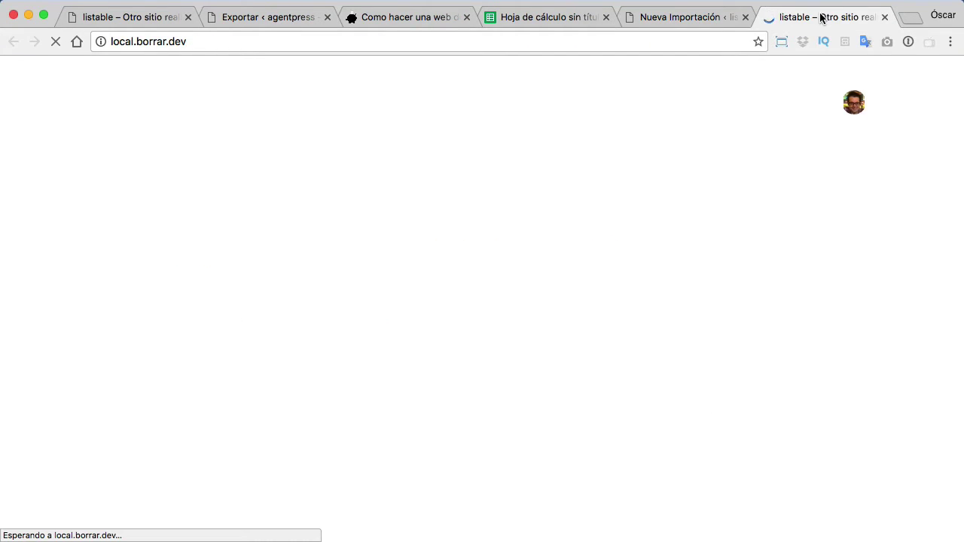
pyautogui.scroll(-10, 585, 411)
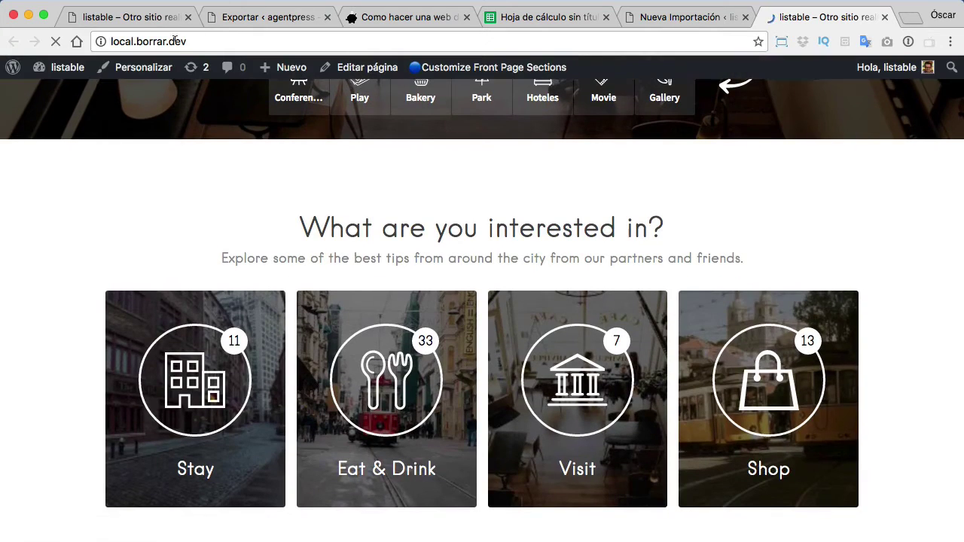
pyautogui.click(160, 40)
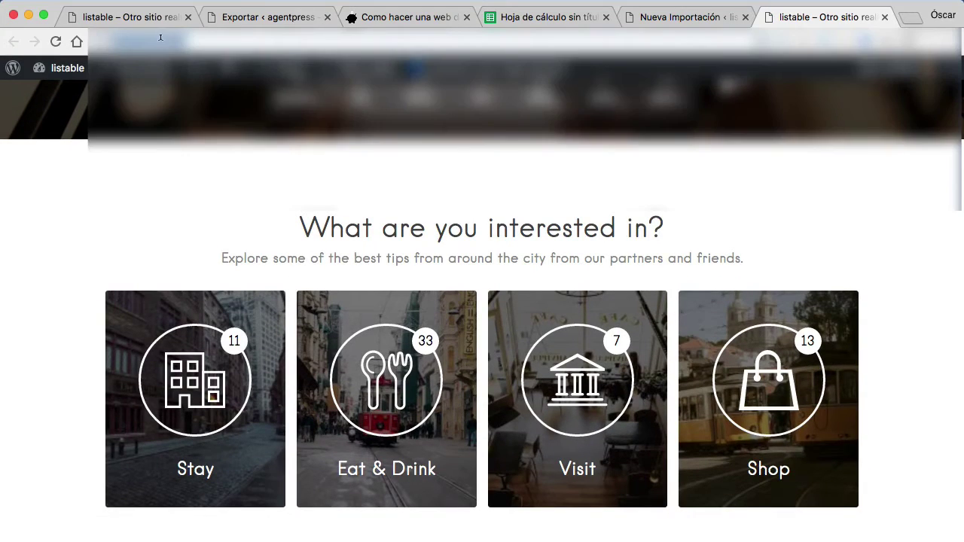
pyautogui.write('local.agentpress.dev')
pyautogui.press('Return')
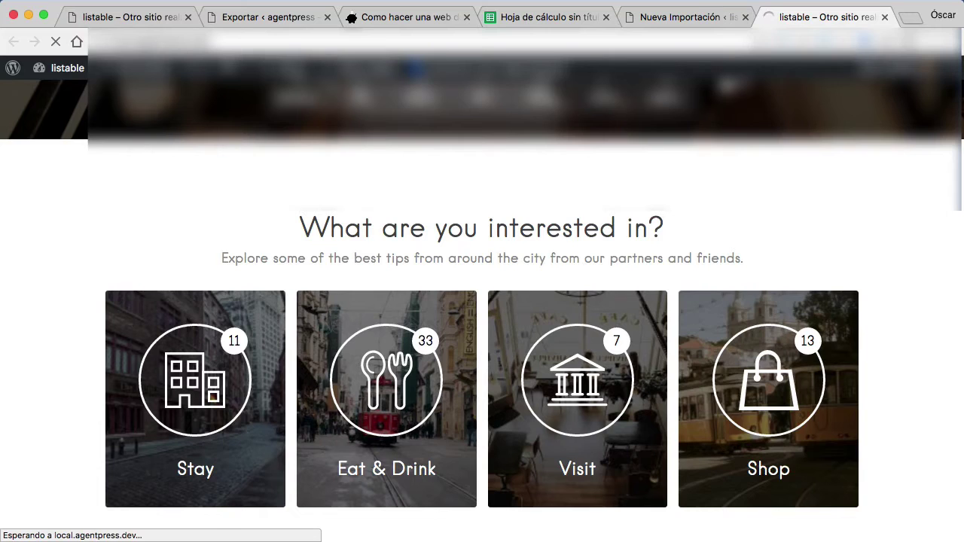
pyautogui.scroll(-3, 494, 402)
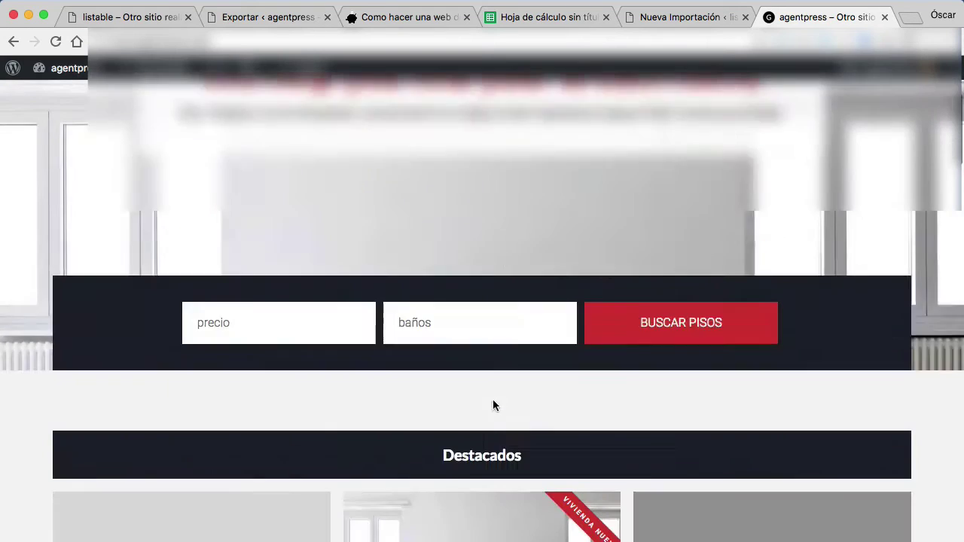
pyautogui.scroll(-4, 494, 405)
pyautogui.click(482, 339)
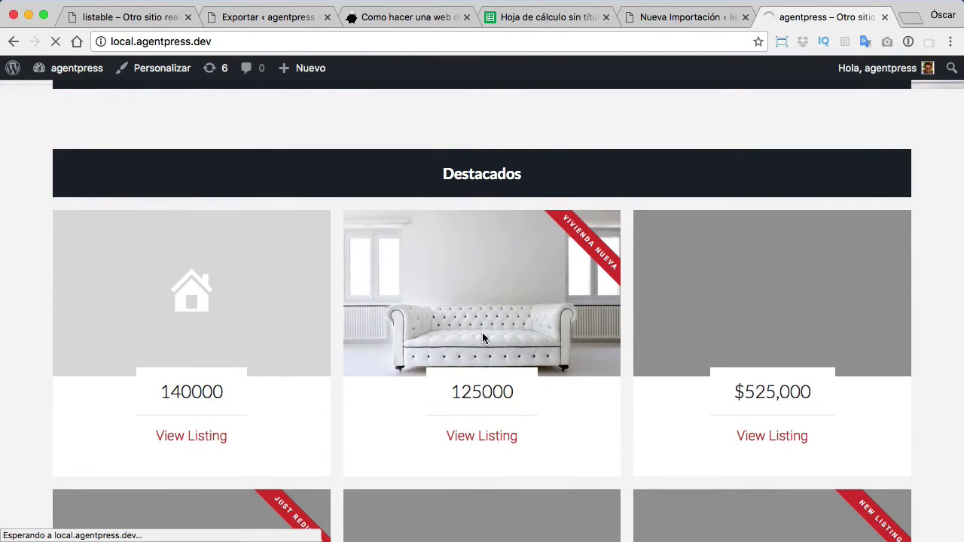
# Step: Examine the Detalles de la propiedad and Ubicación sections on the Nuevo inmueble prueba listing page
pyautogui.scroll(-3, 497, 337)
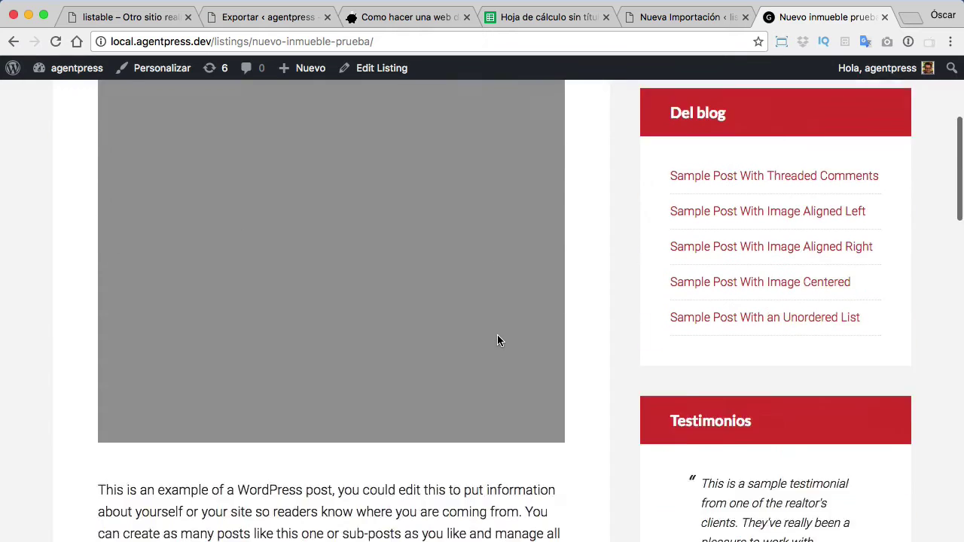
pyautogui.scroll(-5, 497, 340)
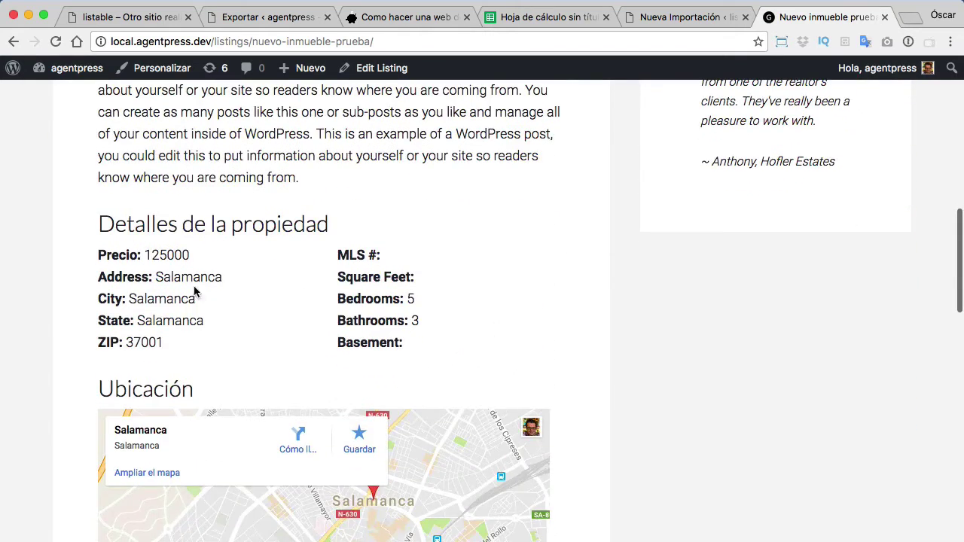
pyautogui.moveTo(98, 255); pyautogui.dragTo(394, 343)
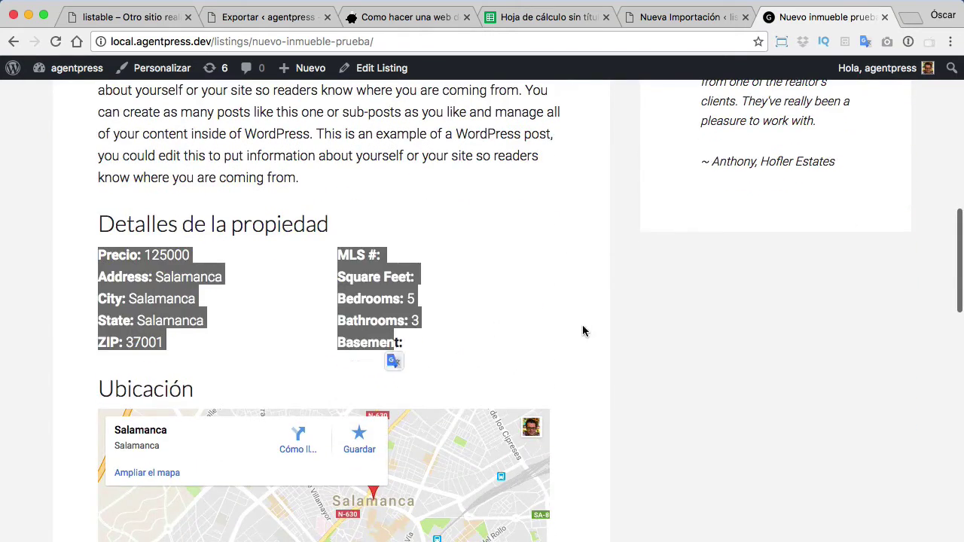
pyautogui.scroll(-2, 311, 351)
pyautogui.scroll(-2, 620, 348)
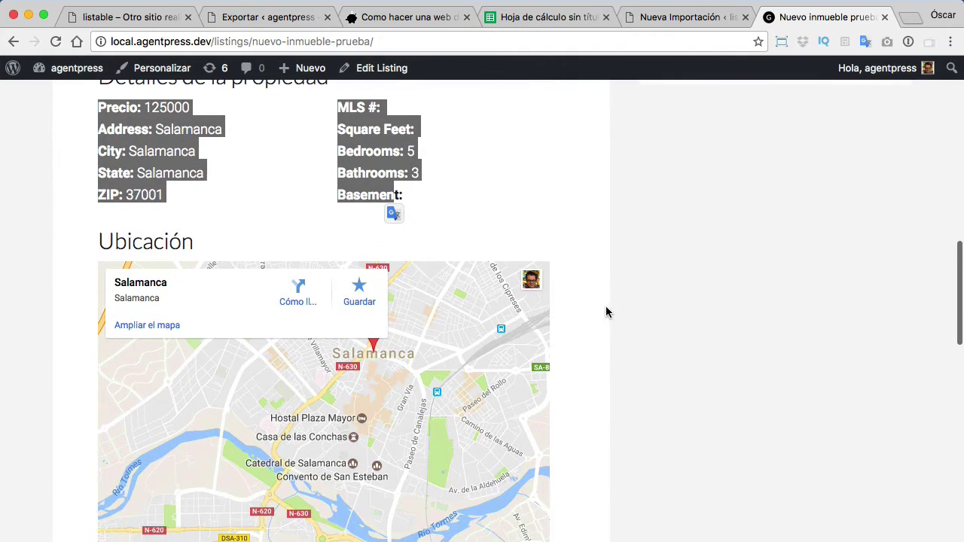
pyautogui.click(611, 294)
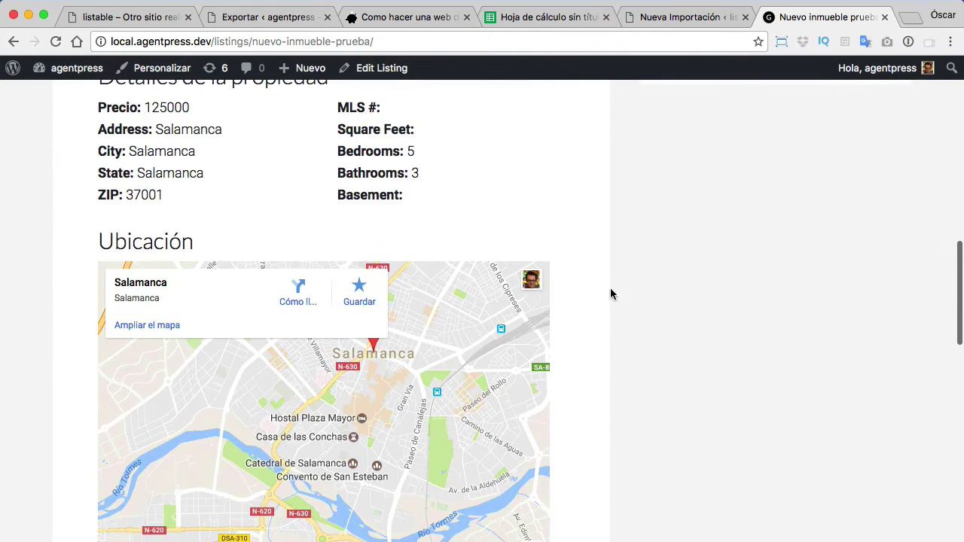
# Step: Open the Nuevo inmueble prueba listing for editing and inspect its shortcodes, Property Details fields and map embed code
pyautogui.click(402, 77)
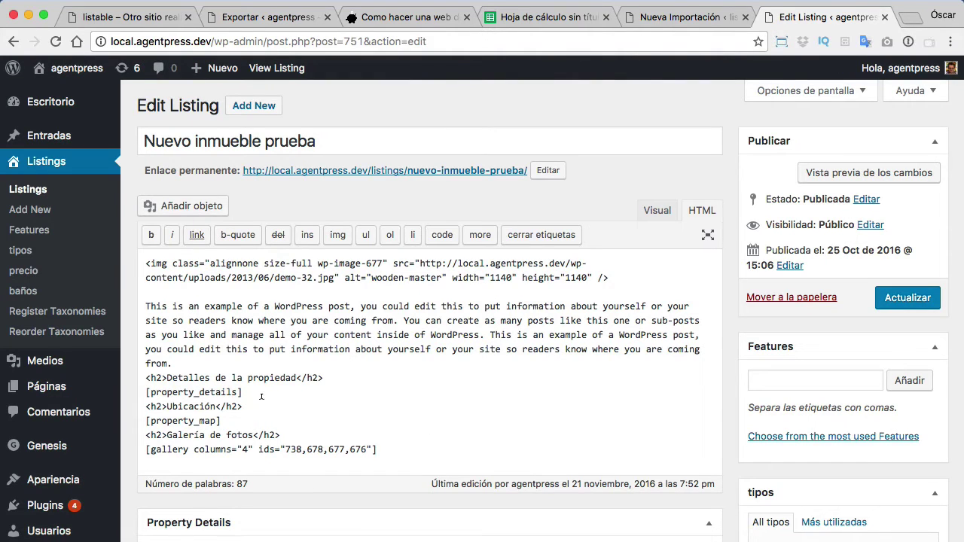
pyautogui.moveTo(248, 391); pyautogui.dragTo(175, 392)
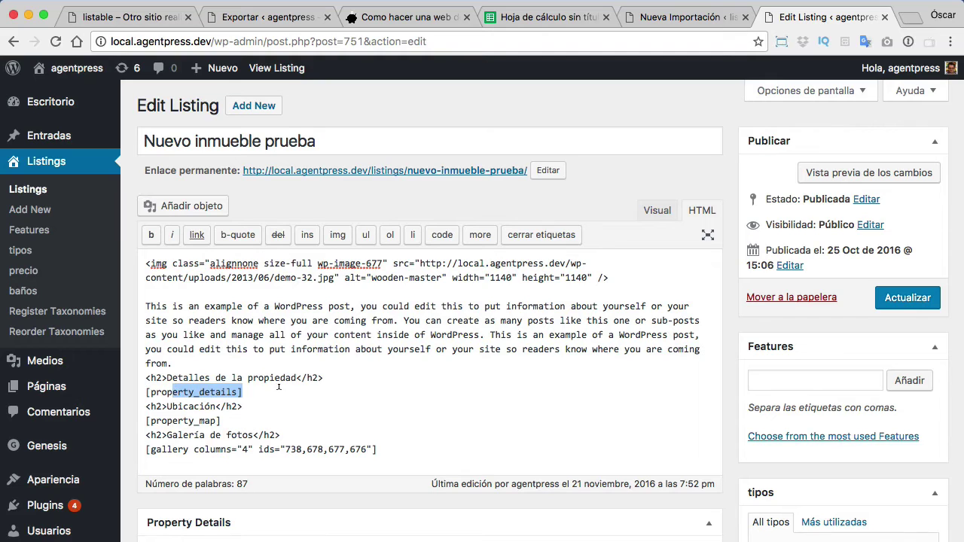
pyautogui.moveTo(221, 421); pyautogui.dragTo(143, 416)
pyautogui.scroll(-10, 590, 450)
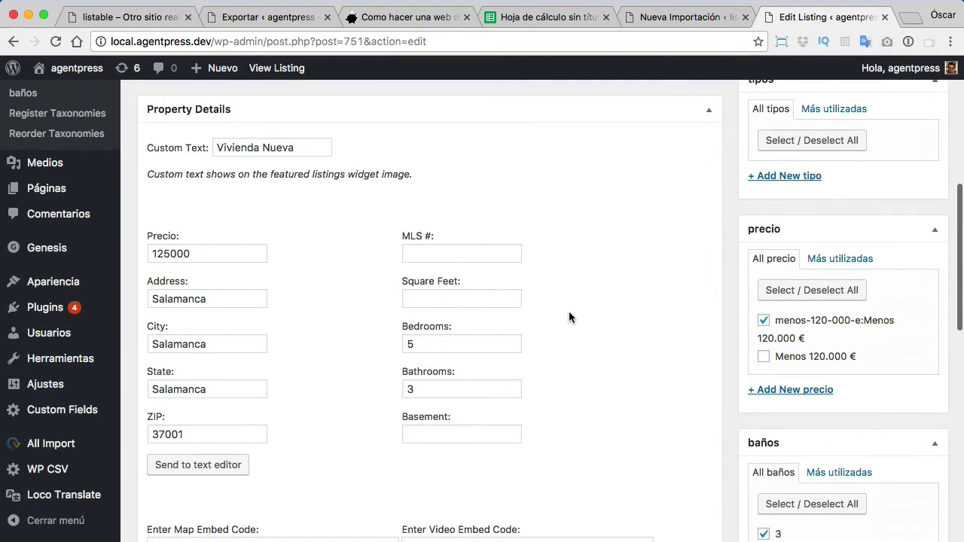
pyautogui.scroll(-4, 569, 317)
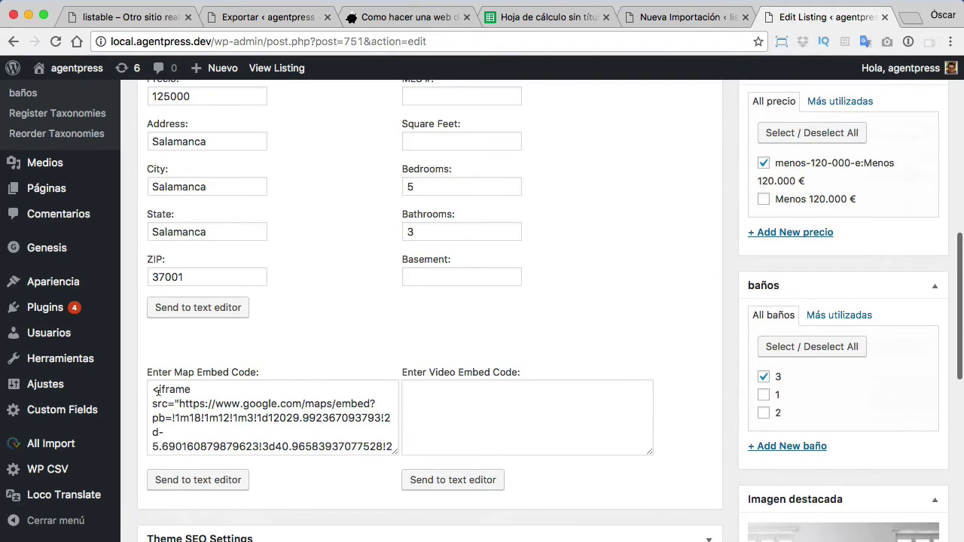
pyautogui.hotkey('ctrl', 'a')
pyautogui.scroll(6, 304, 364)
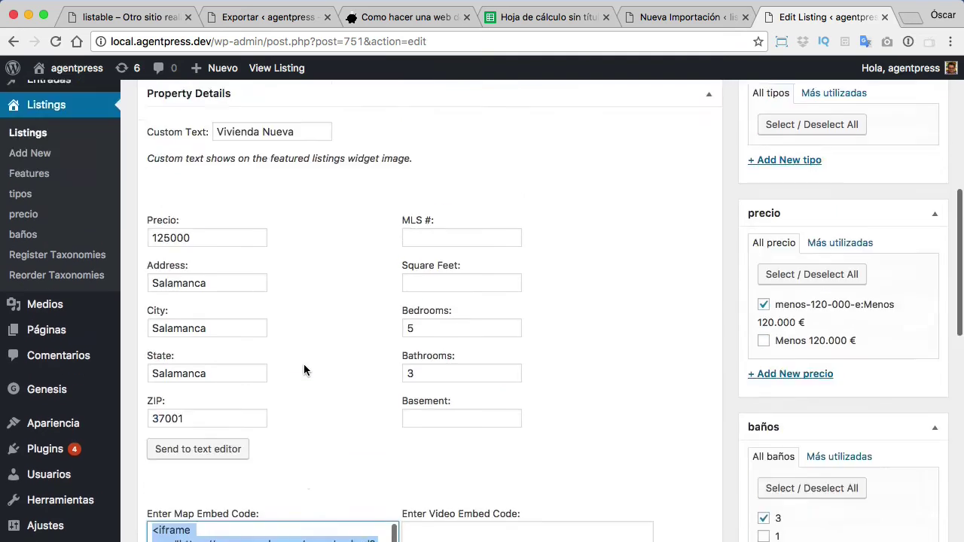
# Step: Go back to the listing's HTML content and highlight the [property_details] and [property_map] shortcodes
pyautogui.scroll(8, 303, 367)
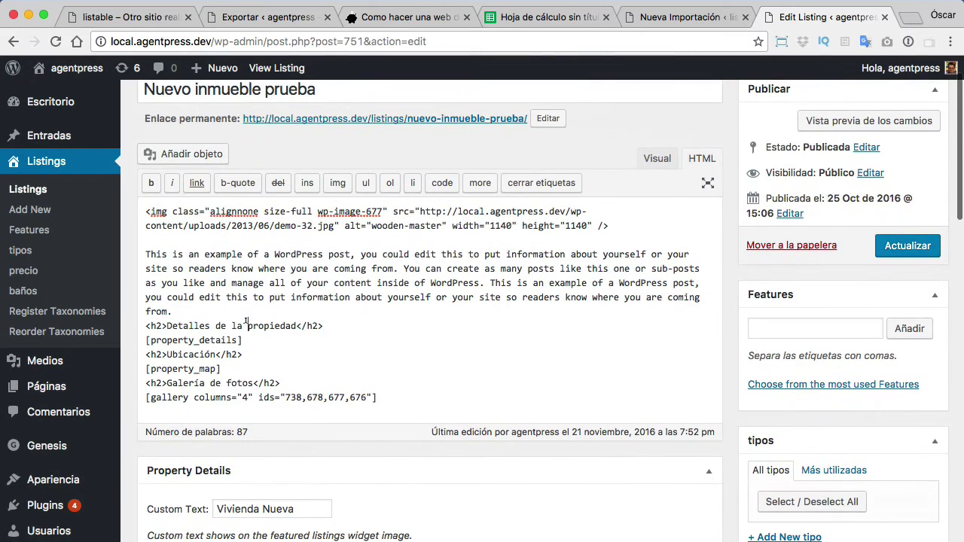
pyautogui.moveTo(246, 337); pyautogui.dragTo(142, 339)
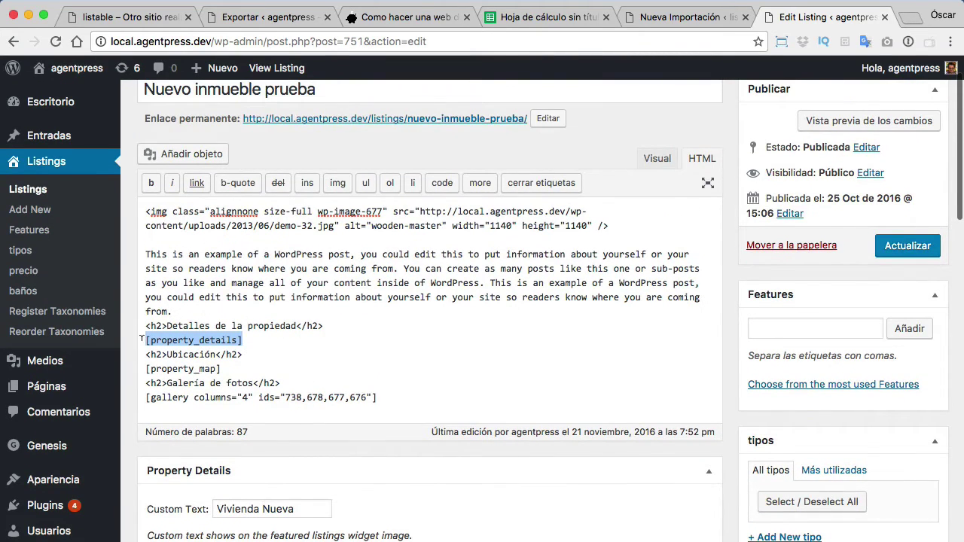
pyautogui.click(248, 338)
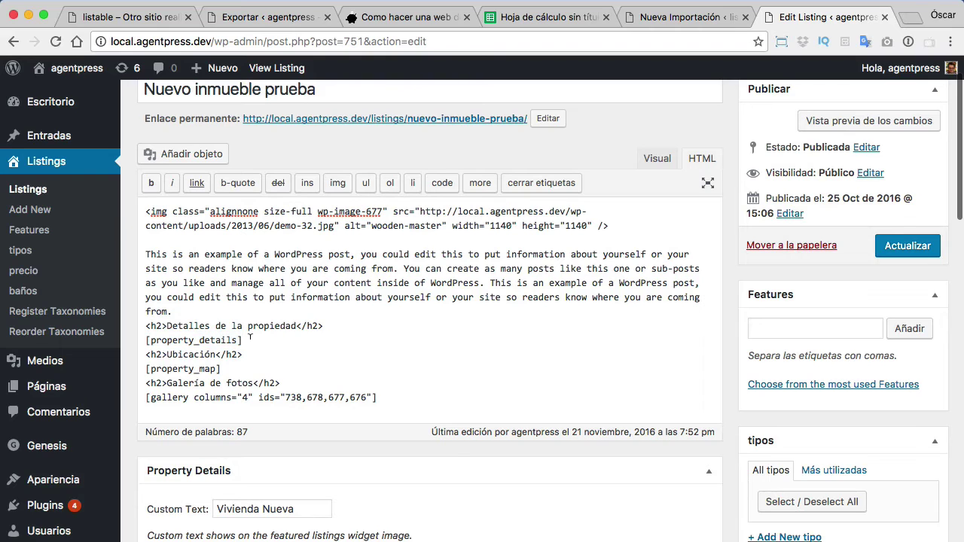
pyautogui.moveTo(250, 337); pyautogui.dragTo(143, 337)
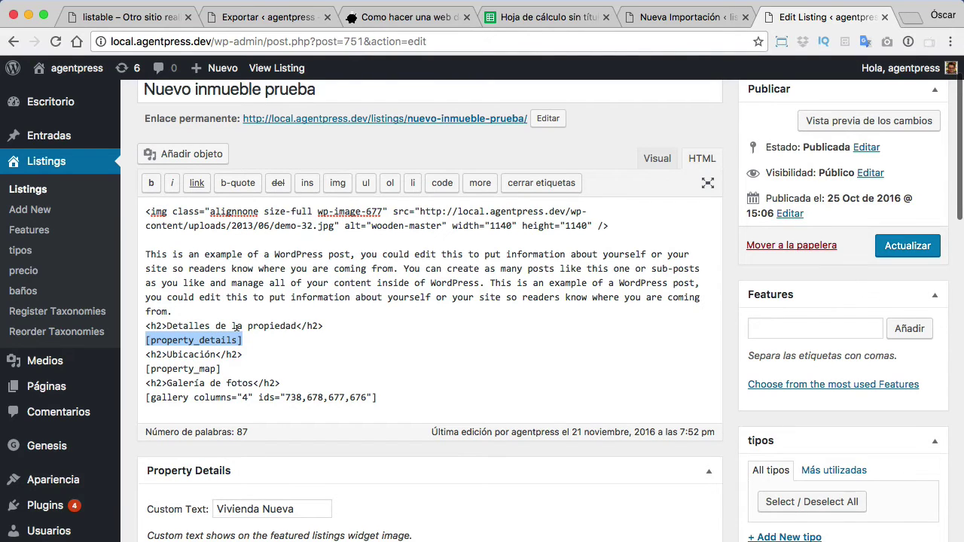
pyautogui.moveTo(223, 368); pyautogui.dragTo(143, 369)
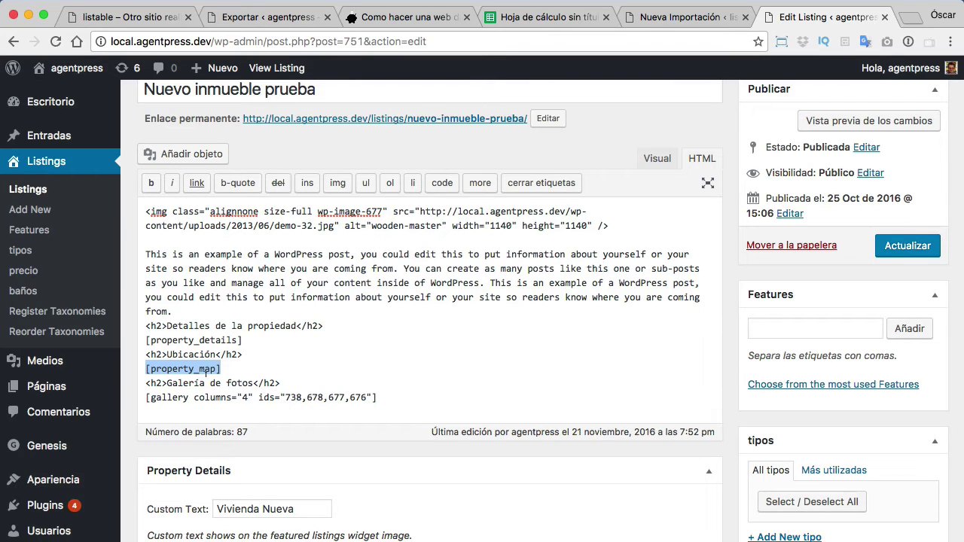
# Step: Switch to the listings spreadsheet and highlight the [property_details] and [property_map] shortcodes in the first listing's wp_post_content cell
pyautogui.click(510, 18)
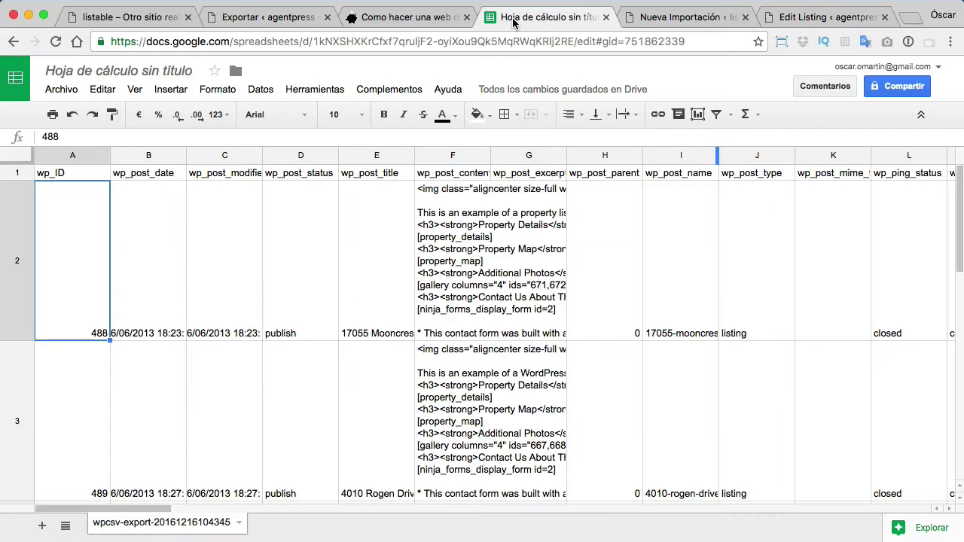
pyautogui.click(497, 296)
pyautogui.click(440, 266)
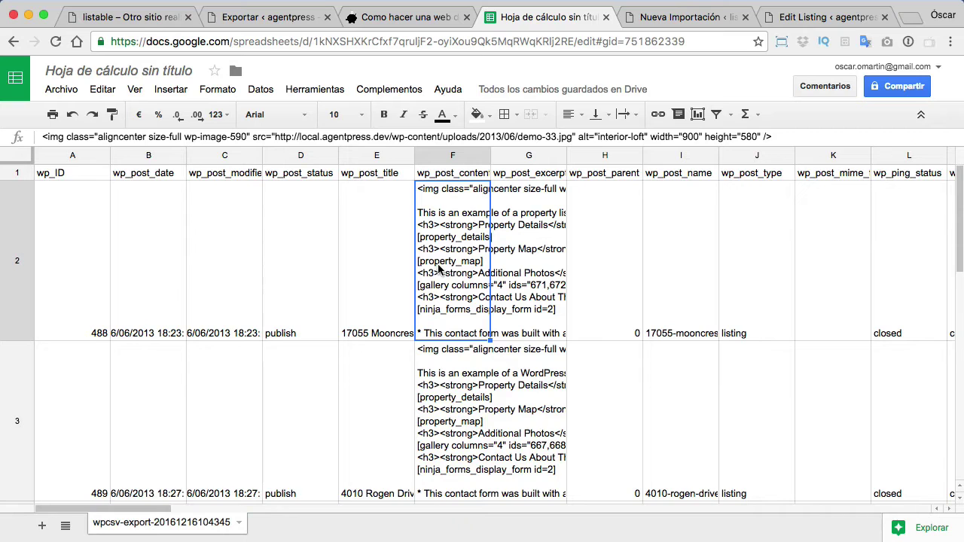
pyautogui.doubleClick(440, 268)
pyautogui.moveTo(502, 262); pyautogui.dragTo(404, 268)
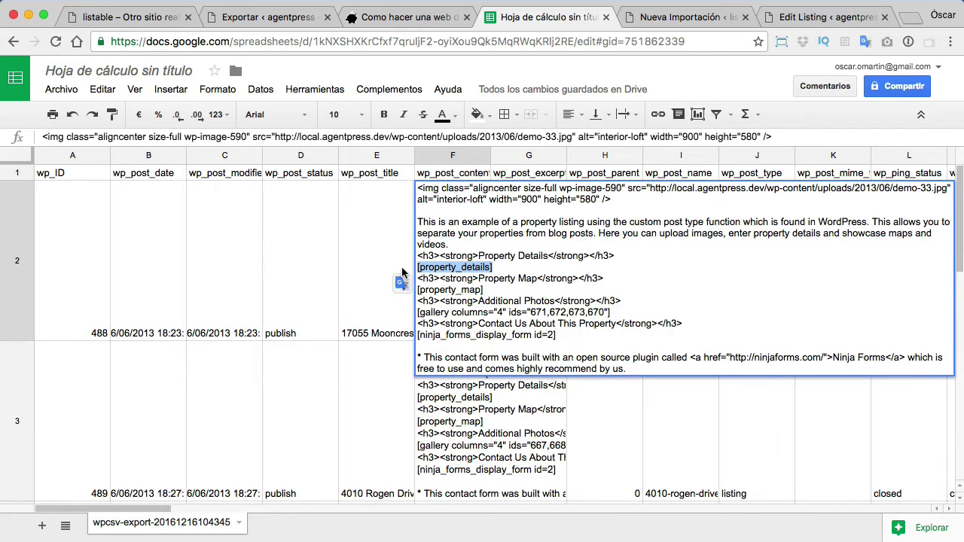
pyautogui.moveTo(485, 289); pyautogui.dragTo(406, 292)
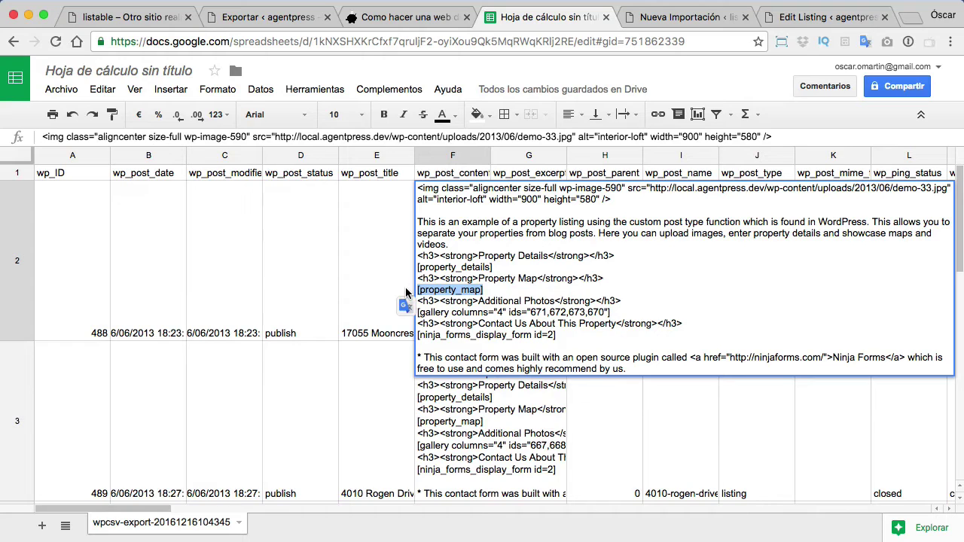
pyautogui.click(454, 289)
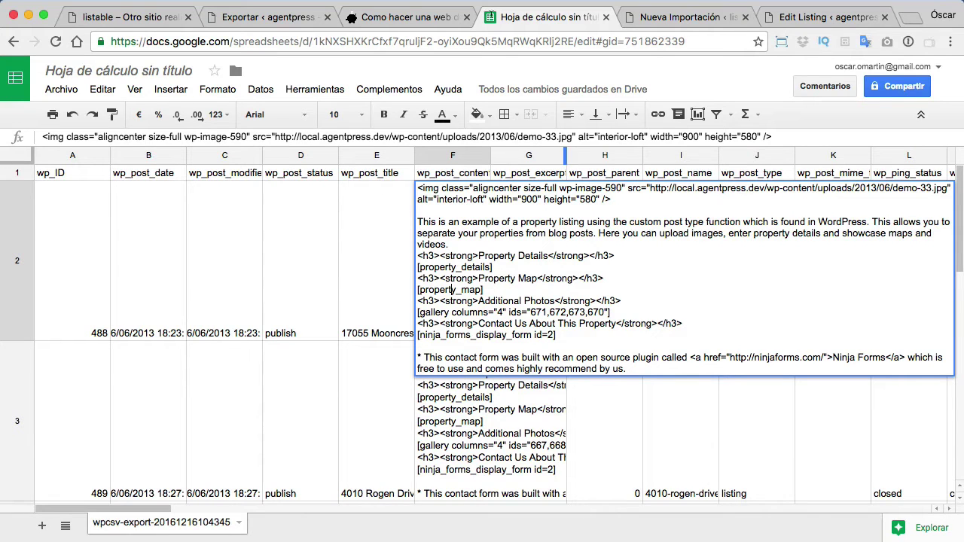
# Step: Check the [property_map] shortcode in the WP All Import preview of wp_post_content against the Nuevo inmueble prueba listing's content
pyautogui.click(682, 21)
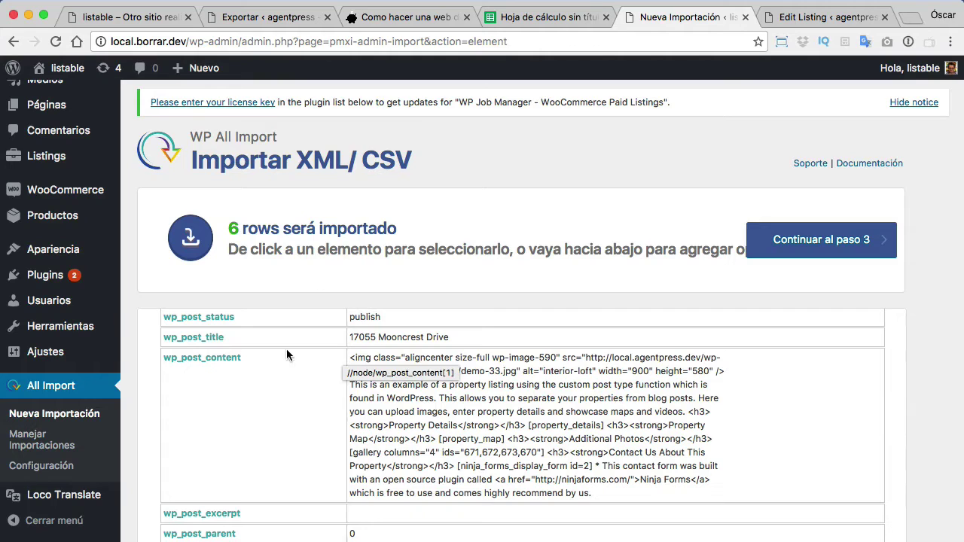
pyautogui.scroll(1, 436, 428)
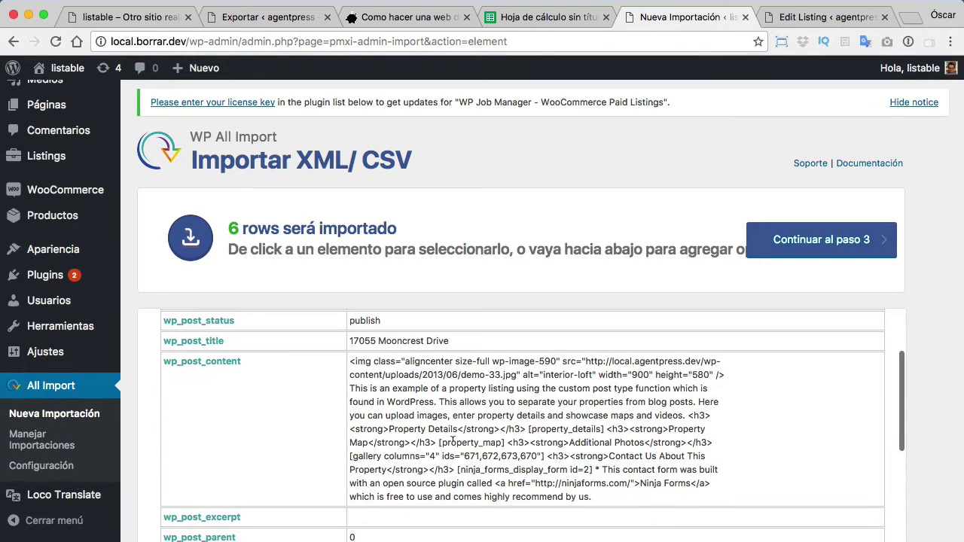
pyautogui.moveTo(439, 443); pyautogui.dragTo(503, 436)
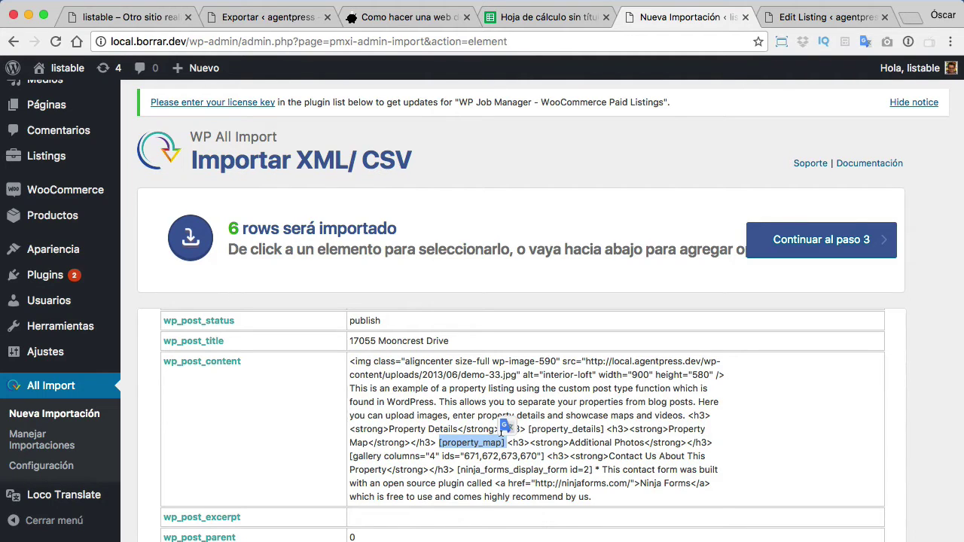
pyautogui.hotkey('ctrl', 'Tab')
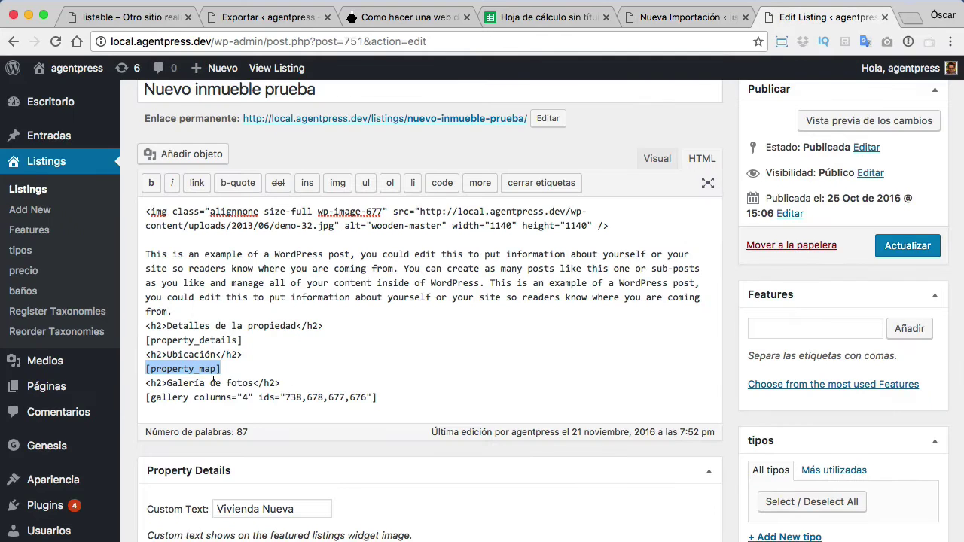
# Step: Back in the spreadsheet, copy [property_map] from the first listing's content and replace every occurrence across all sheets with blank text
pyautogui.hotkey('ctrl', 'shift', 'Tab')
pyautogui.hotkey('ctrl', 'shift', 'Tab')
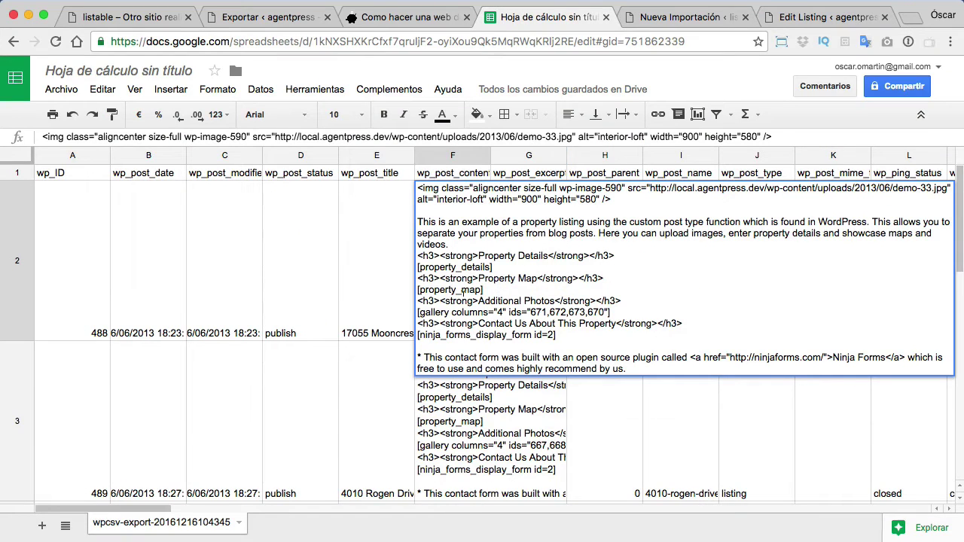
pyautogui.moveTo(483, 289); pyautogui.dragTo(418, 290)
pyautogui.press('super+c')
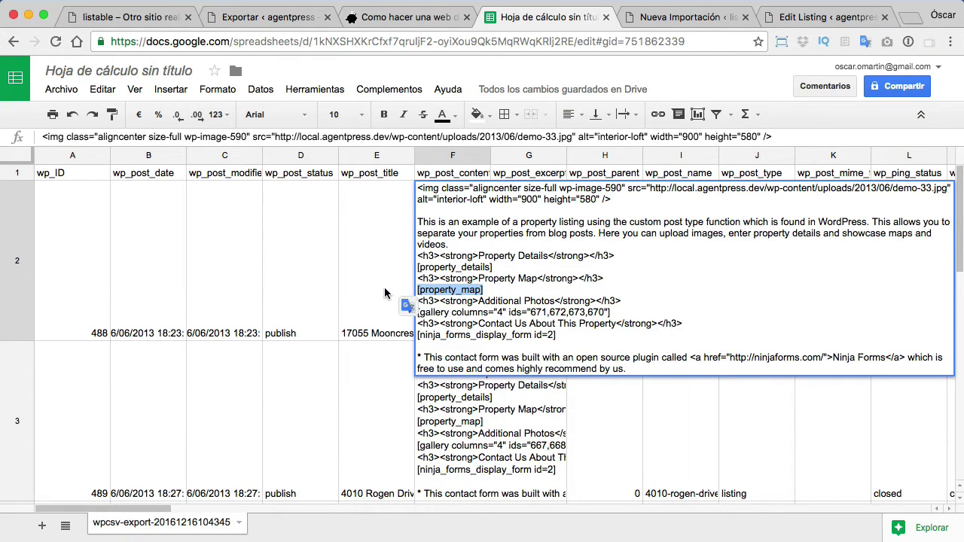
pyautogui.click(387, 294)
pyautogui.click(102, 89)
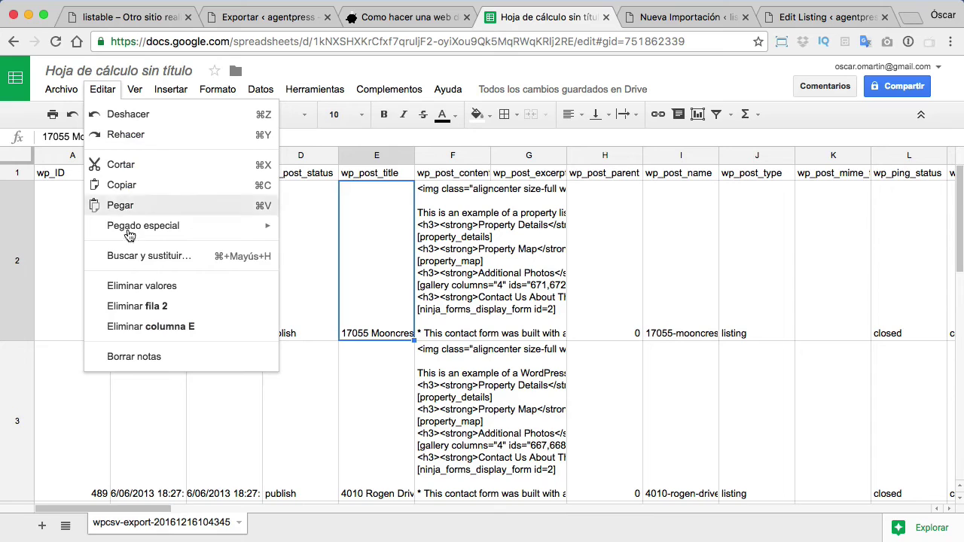
pyautogui.click(149, 256)
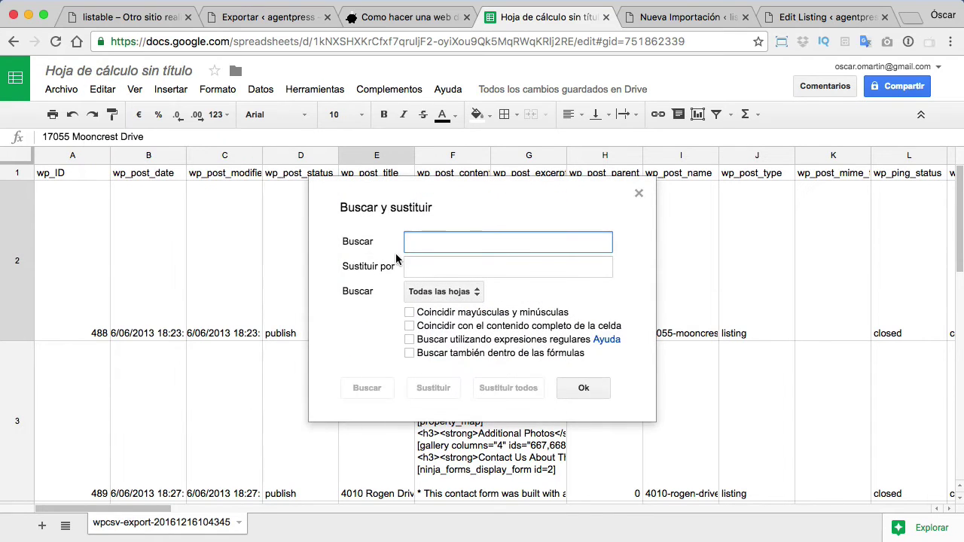
pyautogui.press('super+v')
pyautogui.click(427, 260)
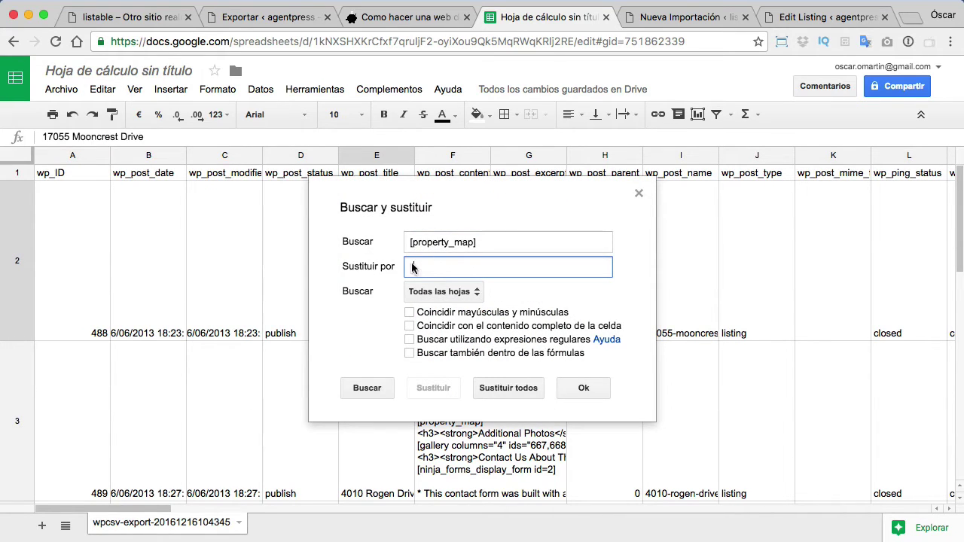
pyautogui.click(505, 385)
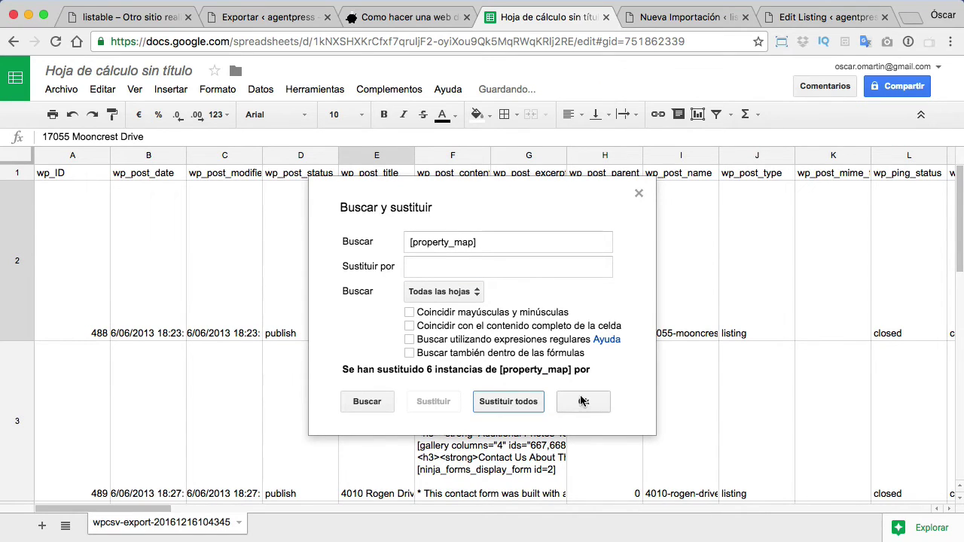
pyautogui.click(583, 401)
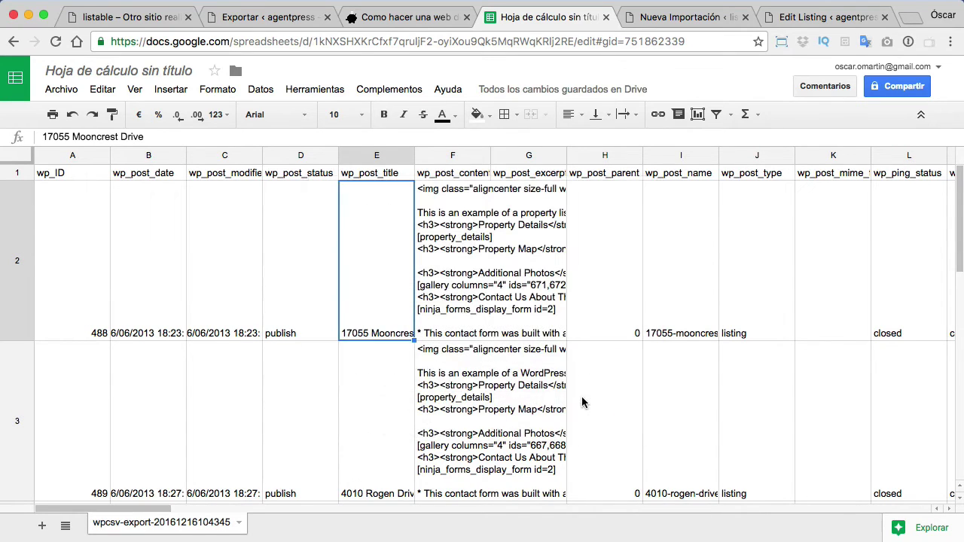
# Step: Copy [property_details] from the second listing's wp_post_content cell and replace every occurrence across all sheets with blank text
pyautogui.doubleClick(453, 407)
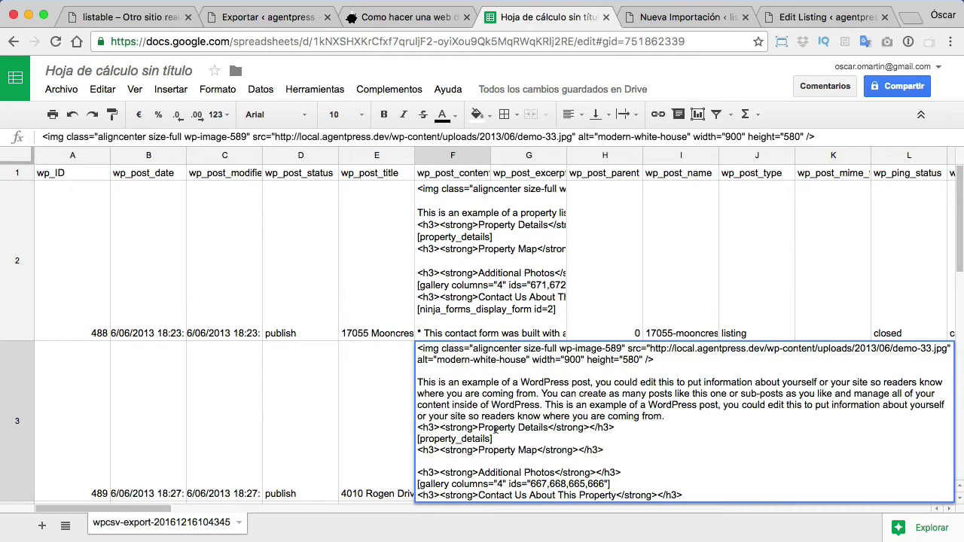
pyautogui.moveTo(494, 438); pyautogui.dragTo(415, 439)
pyautogui.press('super+c')
pyautogui.click(366, 426)
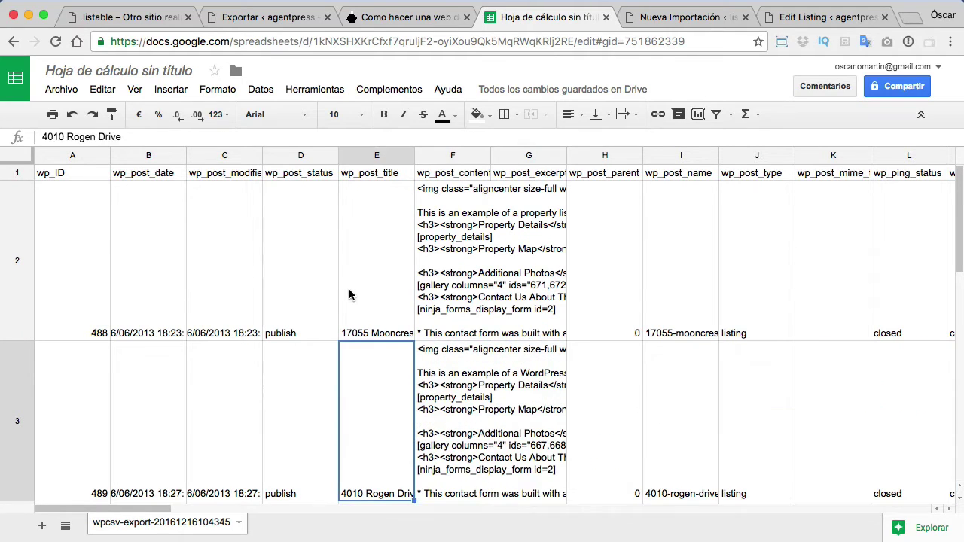
pyautogui.click(348, 289)
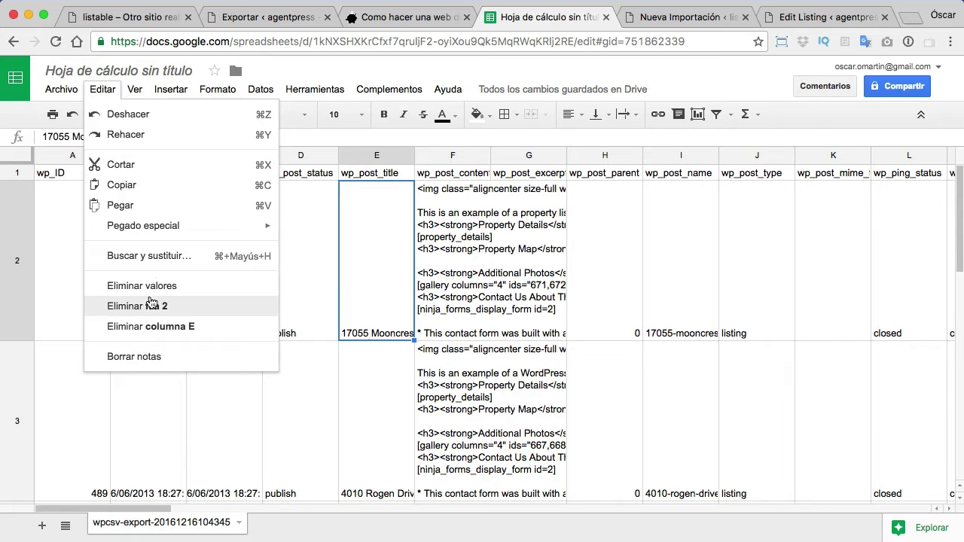
pyautogui.click(156, 263)
pyautogui.press('super+v')
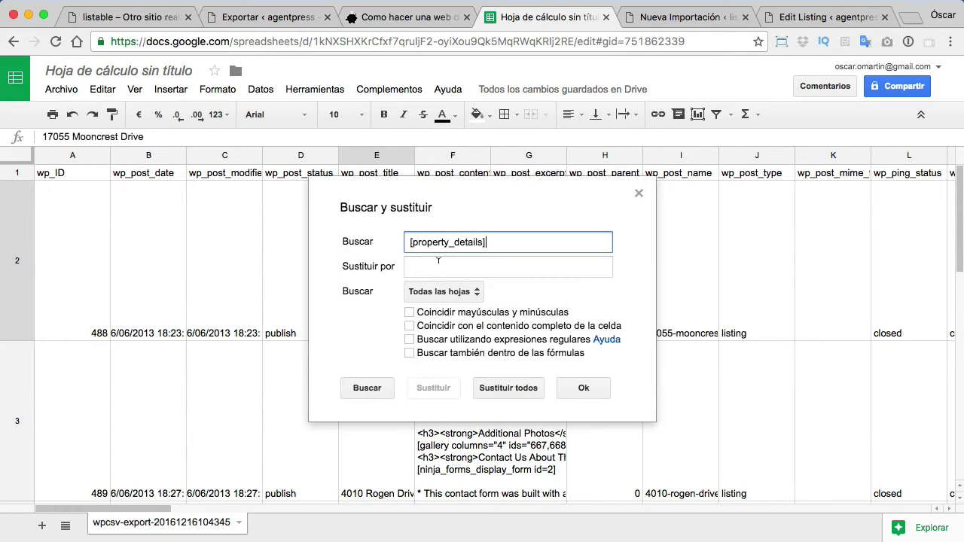
pyautogui.click(439, 266)
pyautogui.click(530, 392)
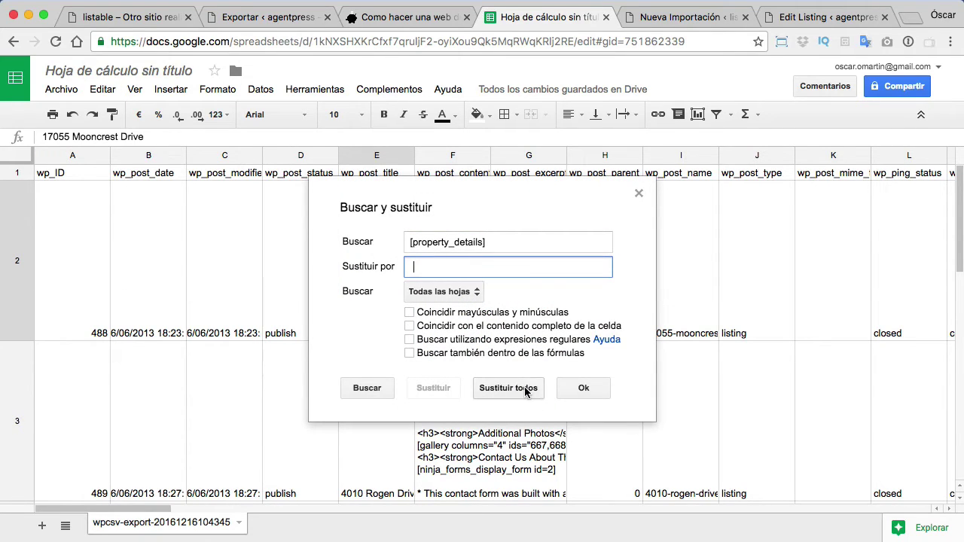
pyautogui.click(586, 401)
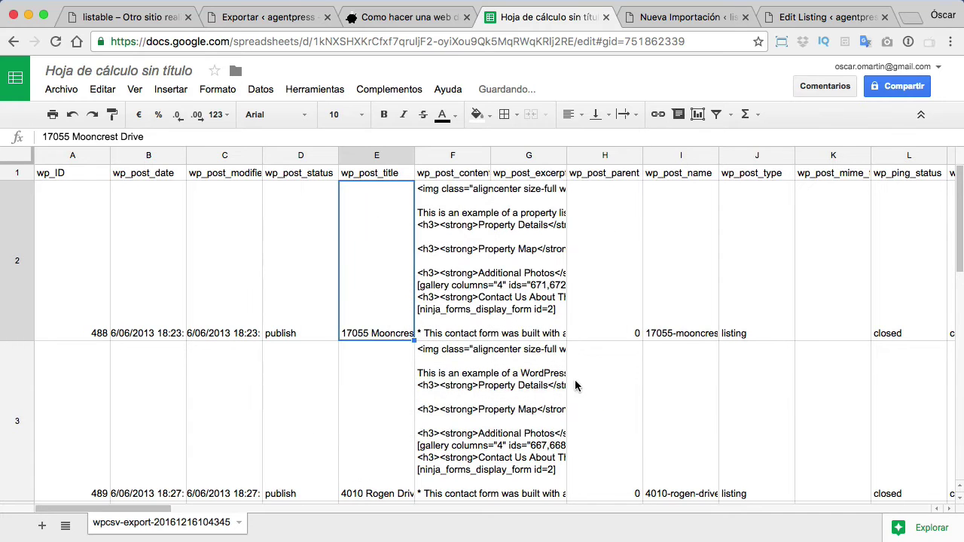
# Step: Download the current sheet as a comma-separated values (.csv) file
pyautogui.click(482, 300)
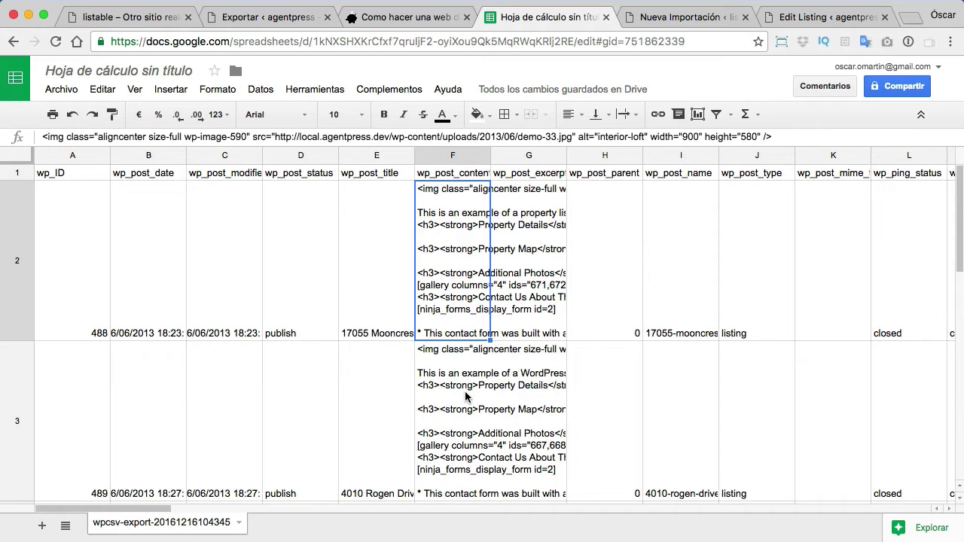
pyautogui.click(176, 284)
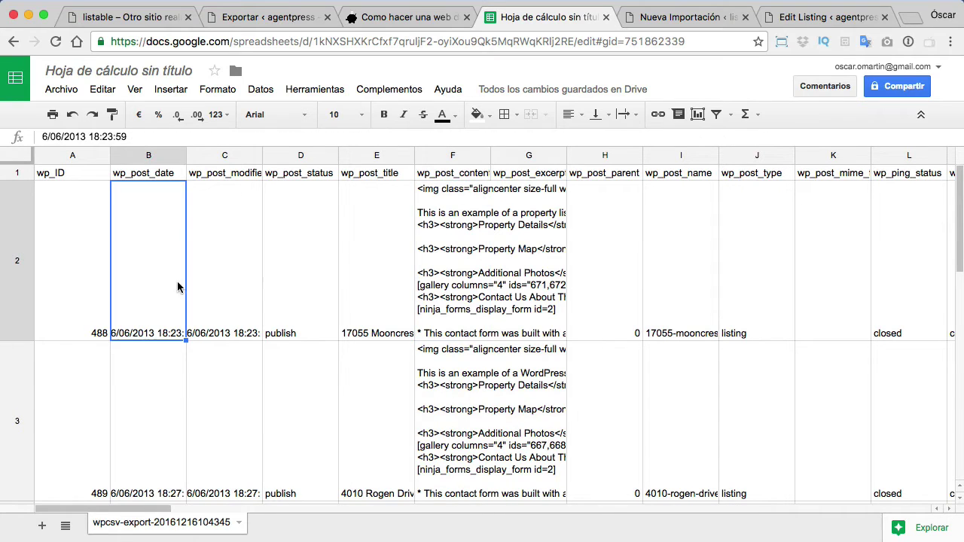
pyautogui.click(64, 91)
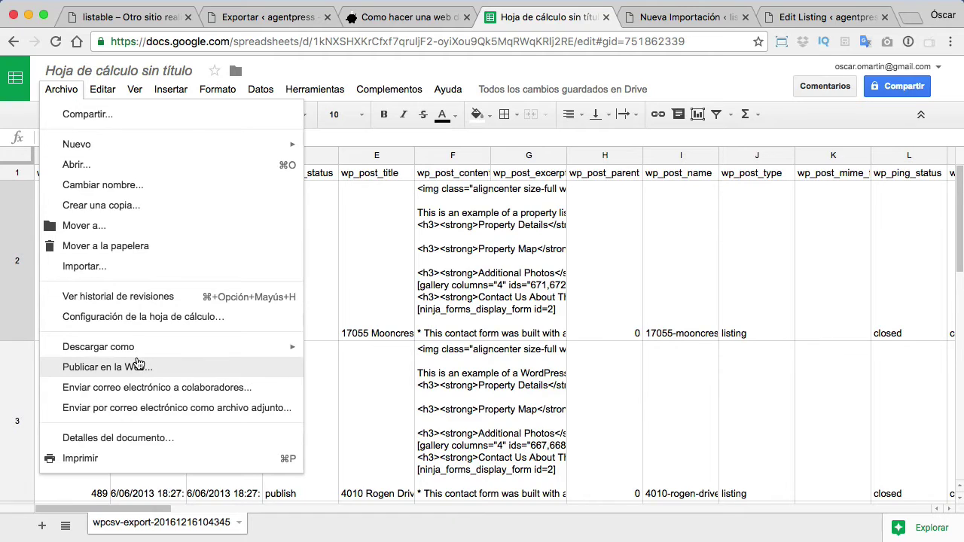
pyautogui.moveTo(145, 354)
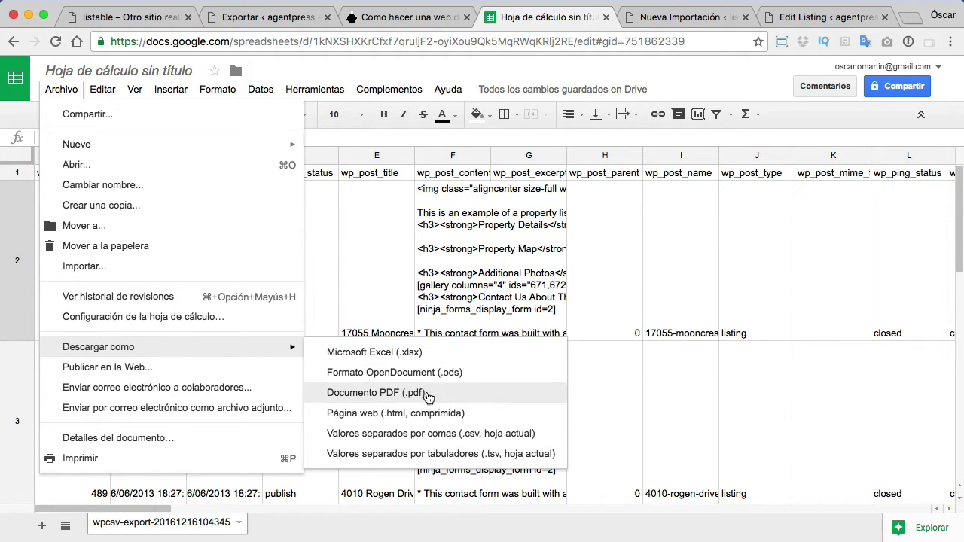
pyautogui.click(428, 434)
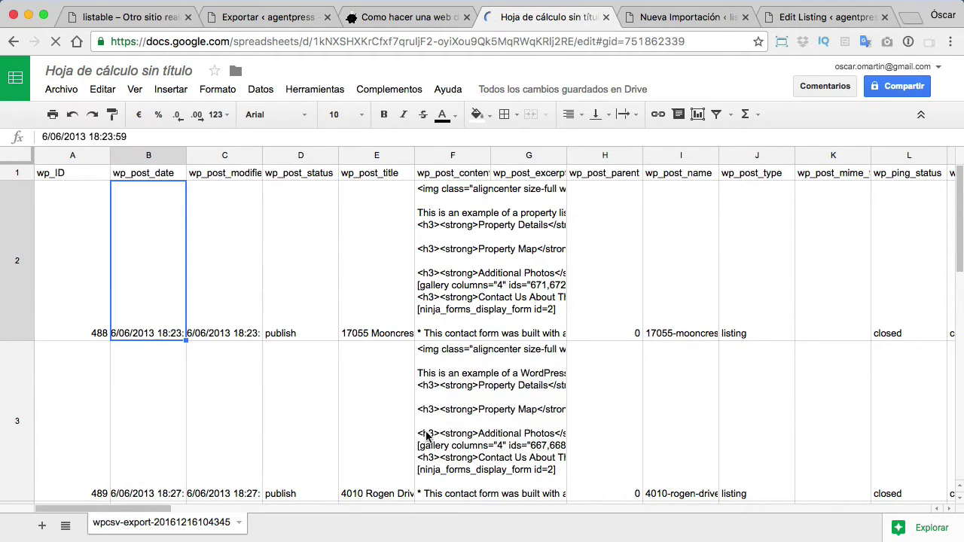
pyautogui.click(697, 22)
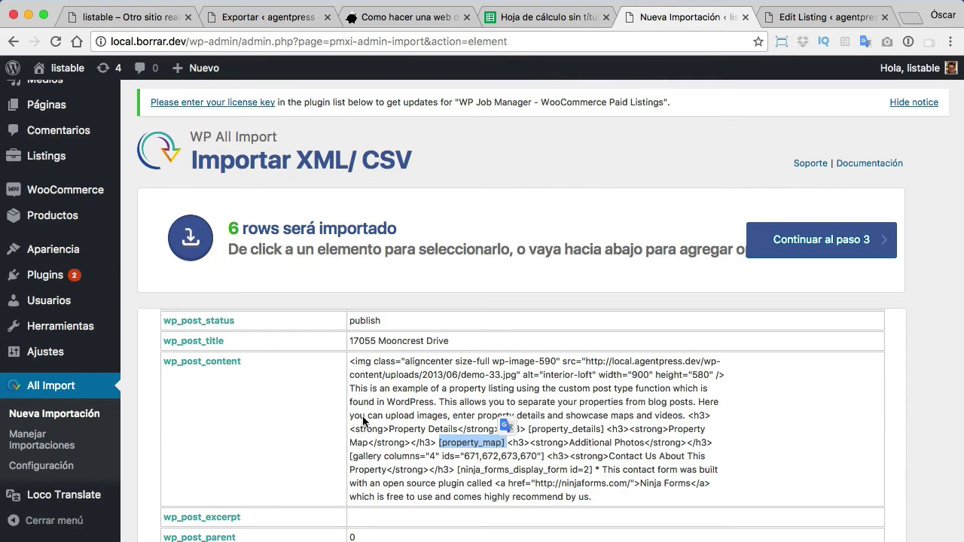
pyautogui.click(53, 418)
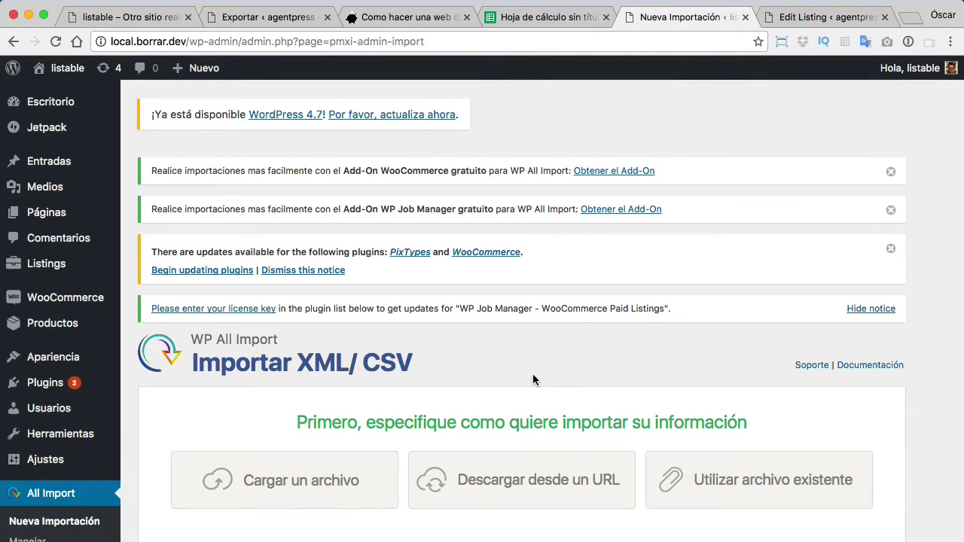
pyautogui.scroll(-2, 533, 378)
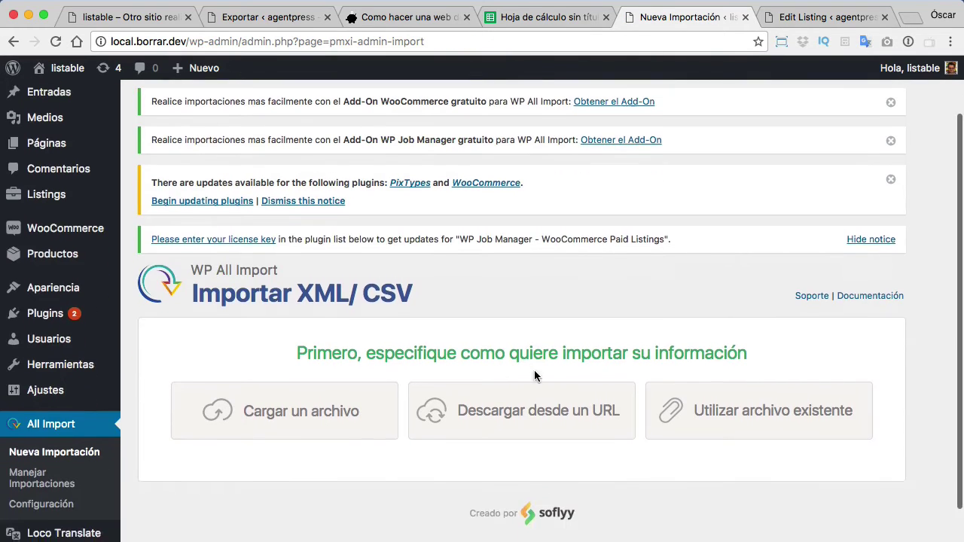
pyautogui.click(298, 414)
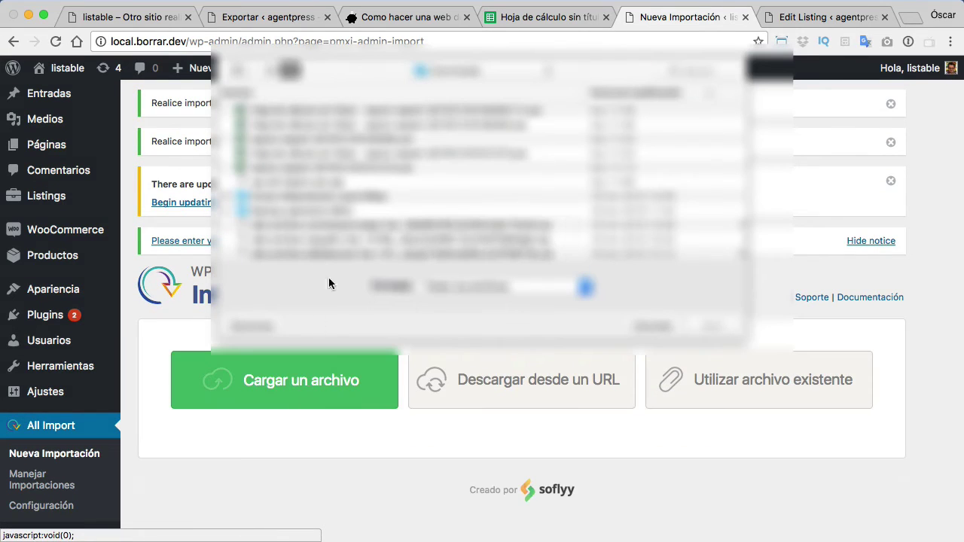
pyautogui.doubleClick(344, 110)
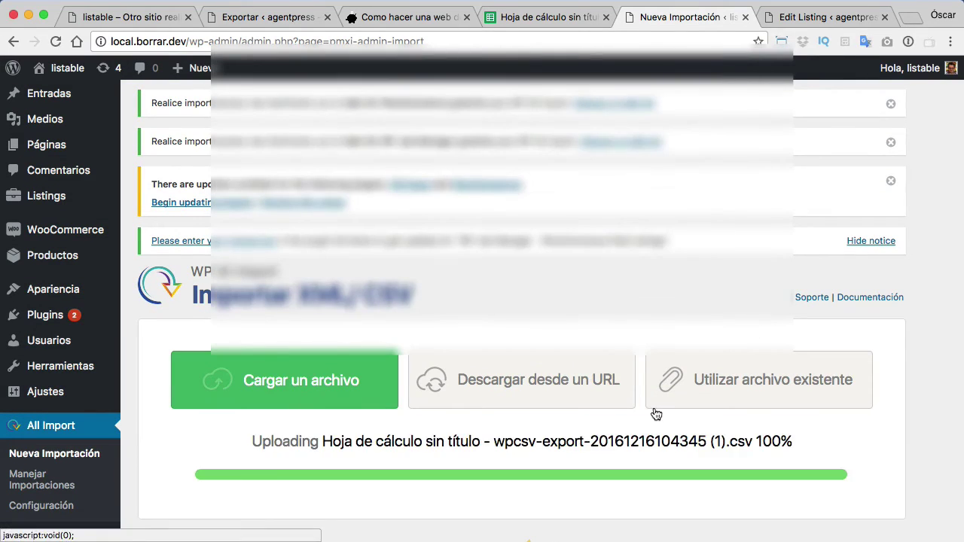
pyautogui.scroll(-1, 912, 414)
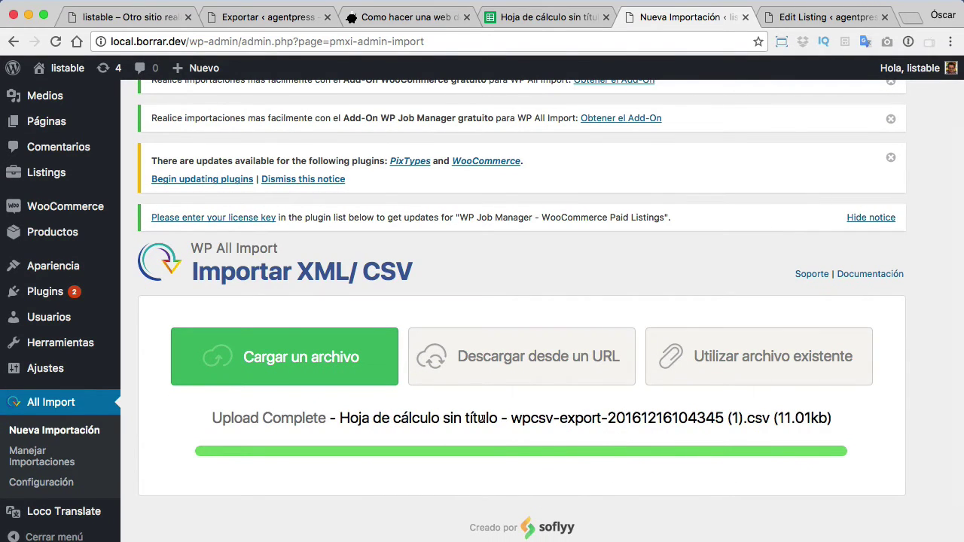
# Step: Set the uploaded file to create new Listings for each record and continue to step 2 of the import
pyautogui.scroll(-3, 528, 392)
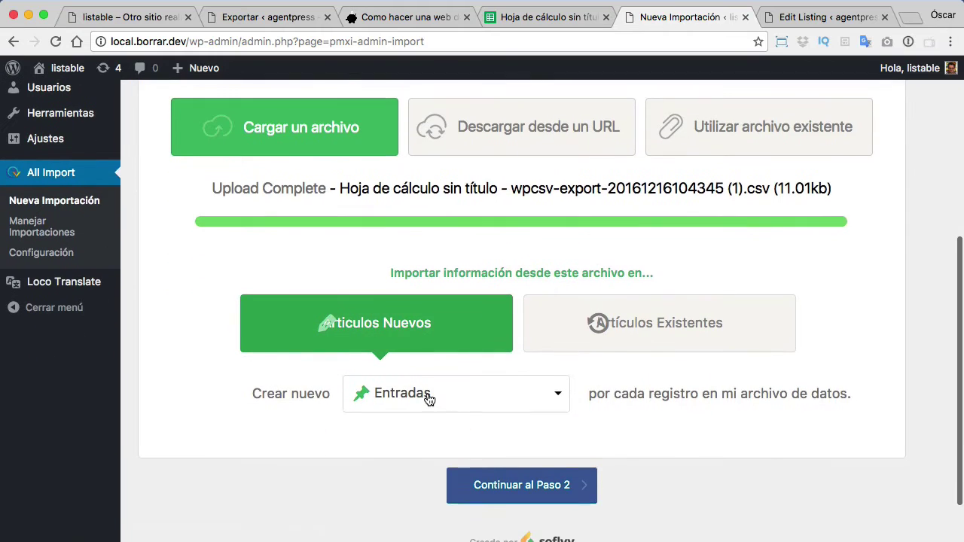
pyautogui.click(461, 395)
pyautogui.scroll(-5, 467, 444)
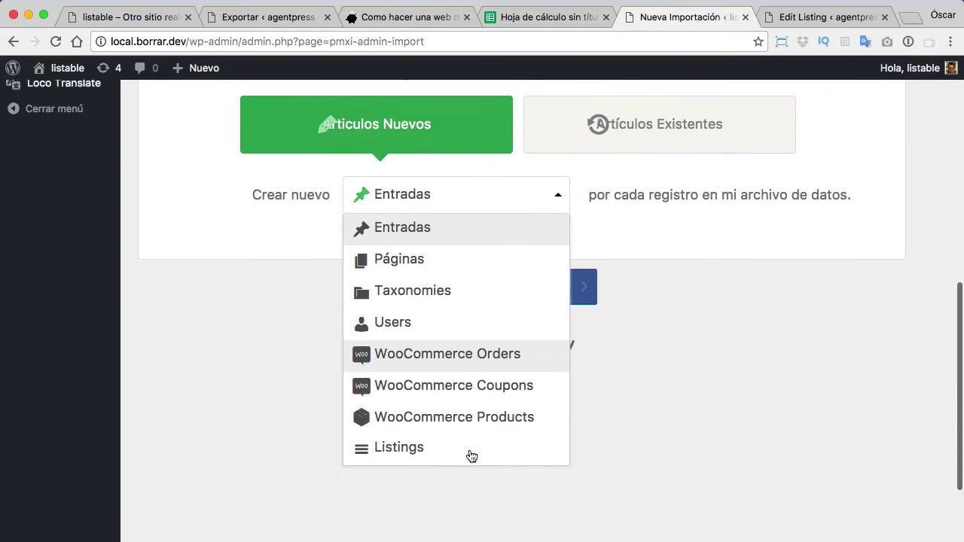
pyautogui.click(399, 448)
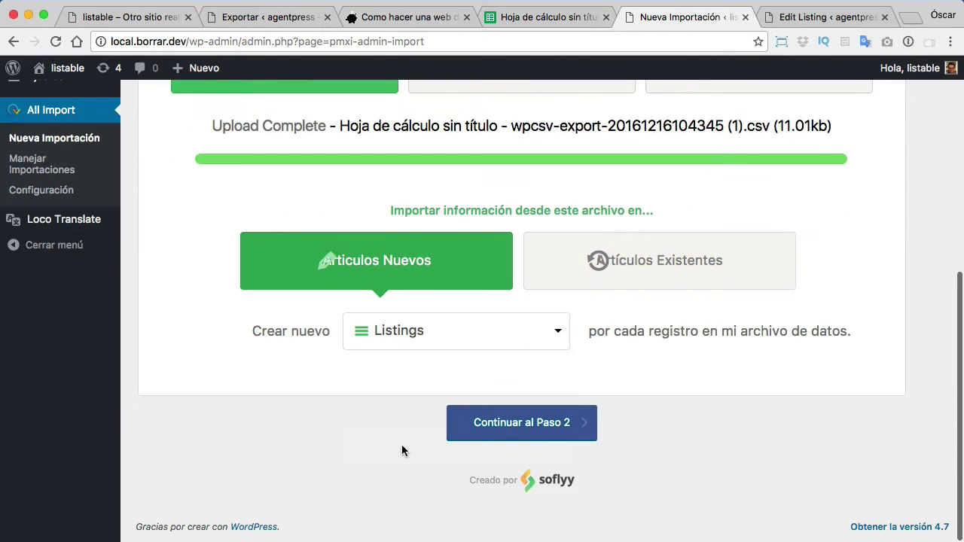
pyautogui.click(567, 434)
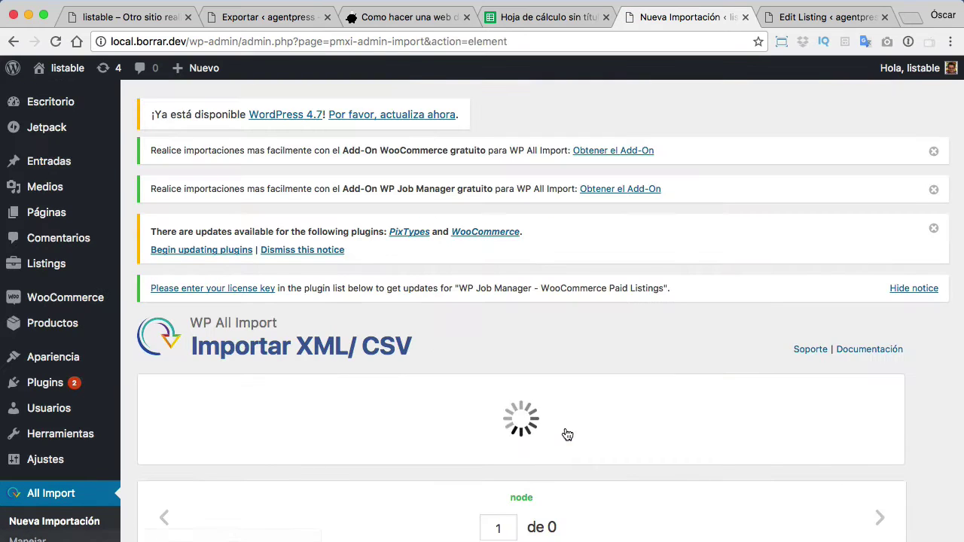
# Step: Review the first record's fields, checking wp_post_content for remaining gallery and ninja_forms shortcodes and looking through the custom fields
pyautogui.scroll(-2, 918, 361)
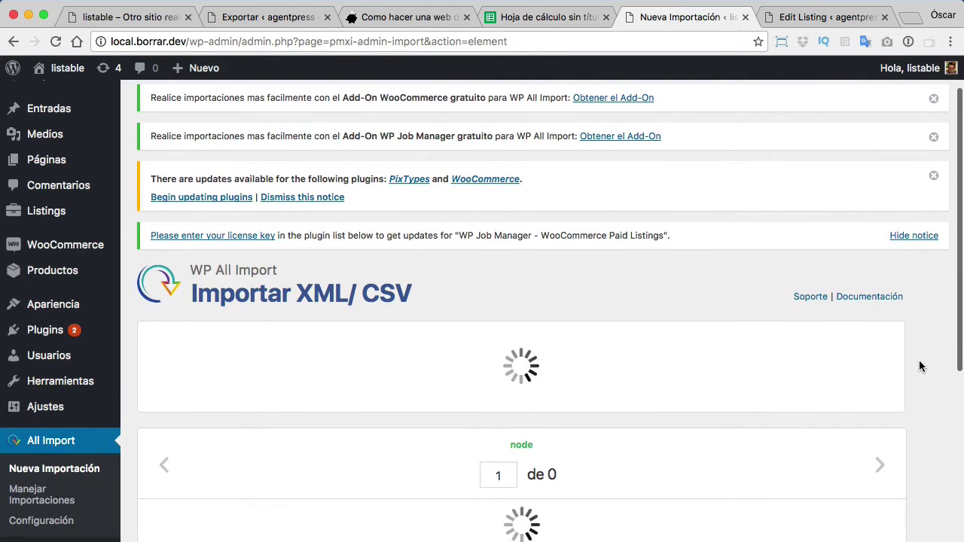
pyautogui.scroll(-1, 915, 361)
pyautogui.scroll(-5, 915, 361)
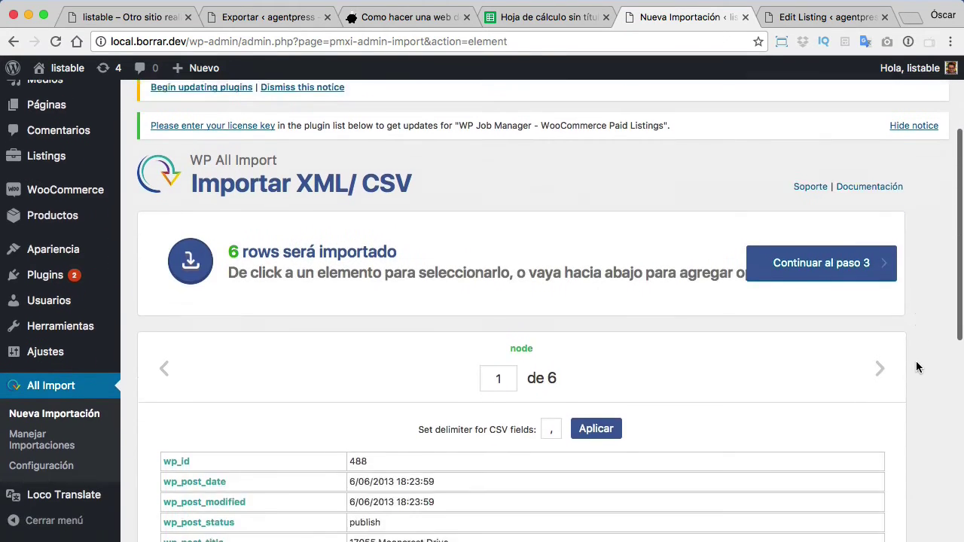
pyautogui.scroll(1, 369, 393)
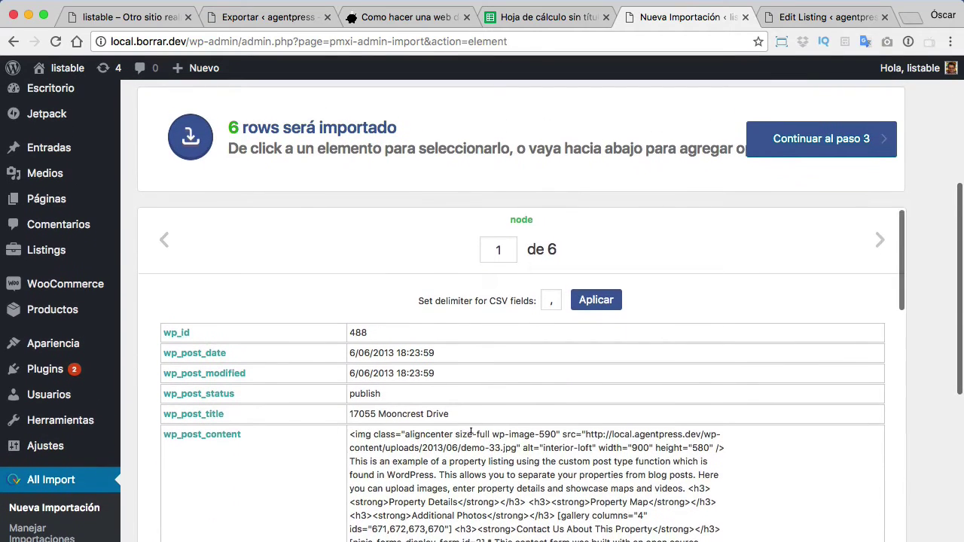
pyautogui.scroll(-1, 482, 429)
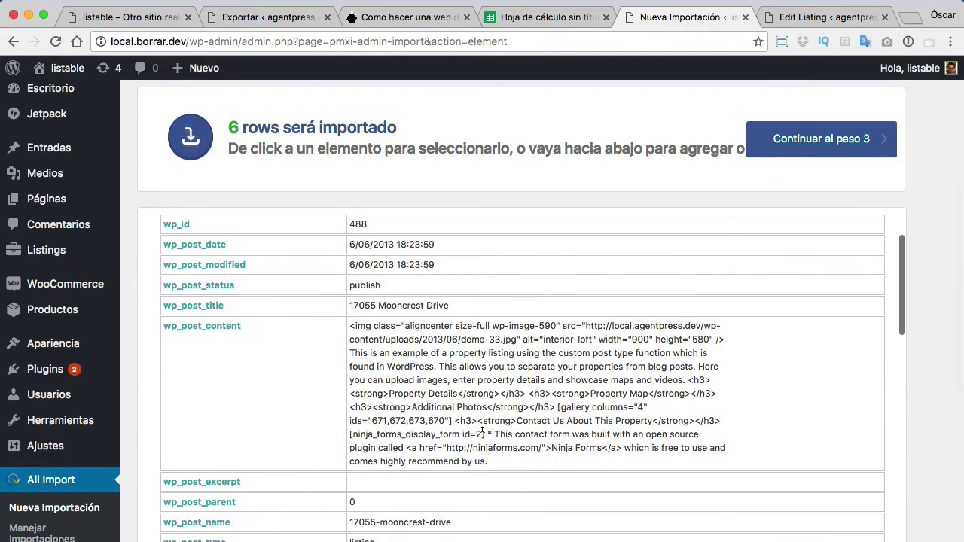
pyautogui.moveTo(556, 405); pyautogui.dragTo(444, 420)
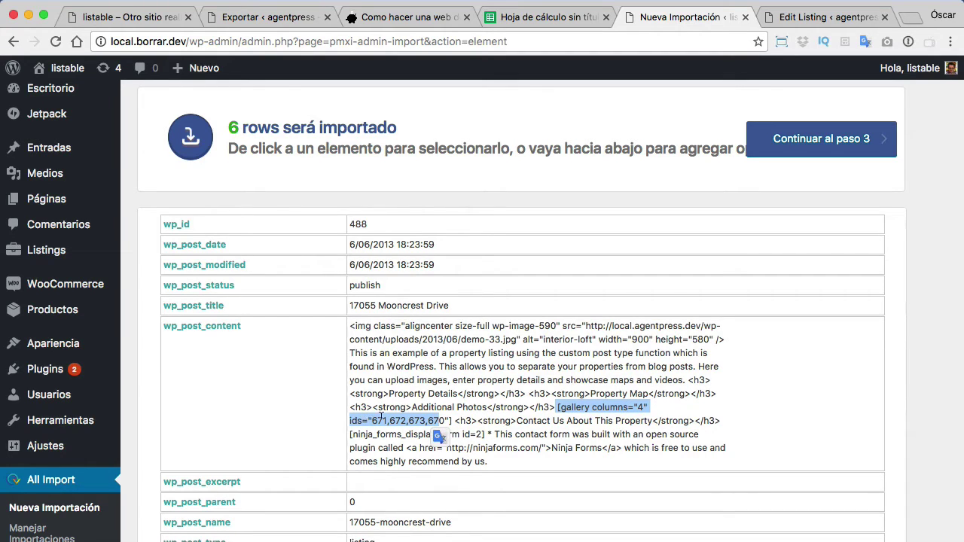
pyautogui.click(443, 412)
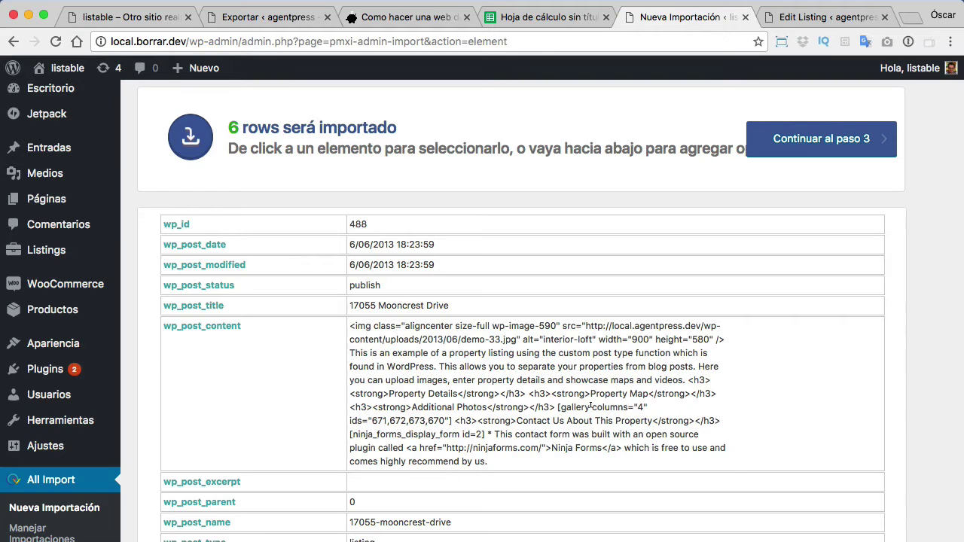
pyautogui.scroll(-2, 674, 417)
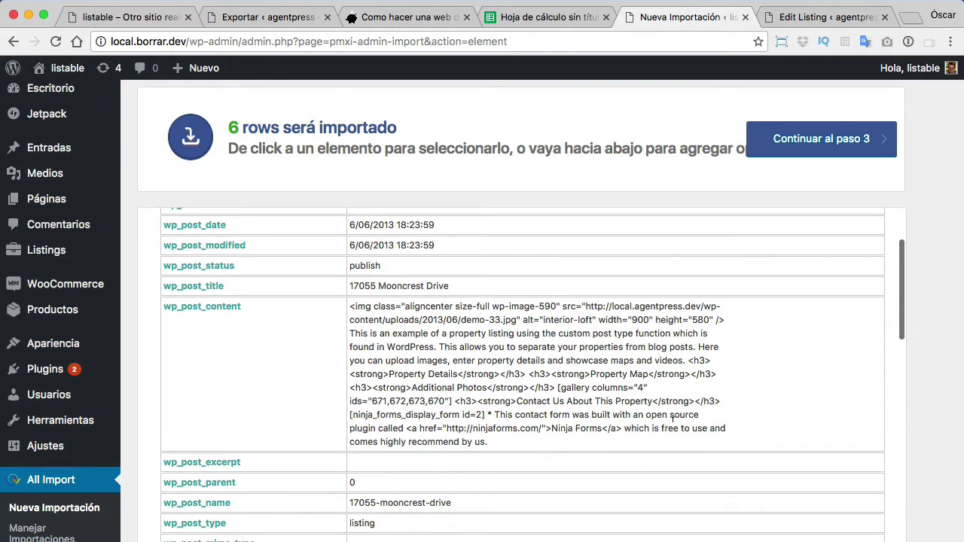
pyautogui.scroll(-1, 410, 414)
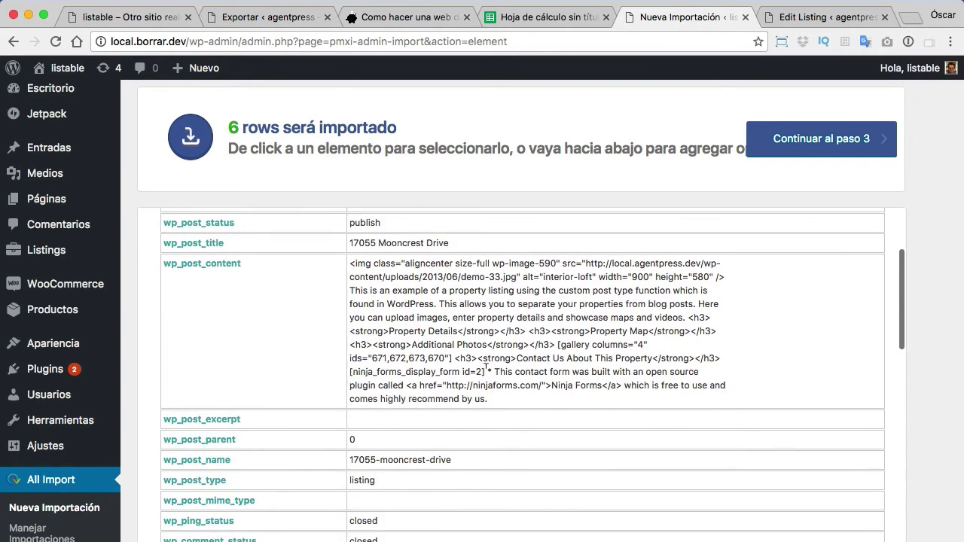
pyautogui.moveTo(486, 371); pyautogui.dragTo(350, 368)
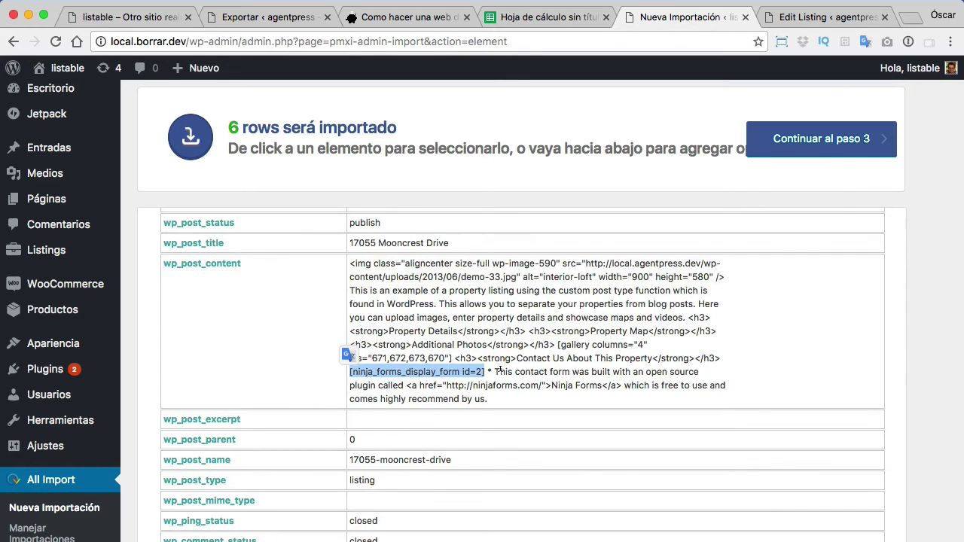
pyautogui.scroll(-9, 507, 377)
pyautogui.scroll(-12, 507, 373)
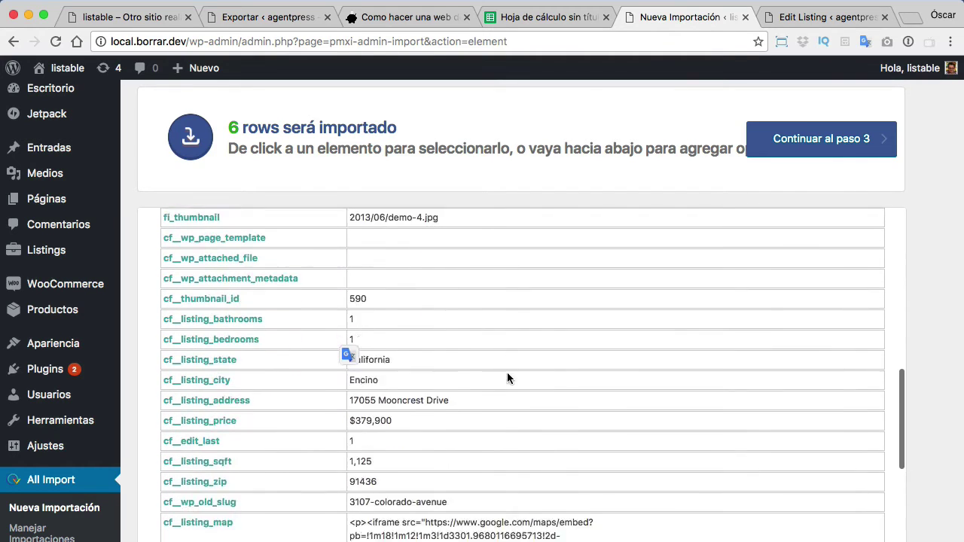
pyautogui.scroll(-10, 505, 377)
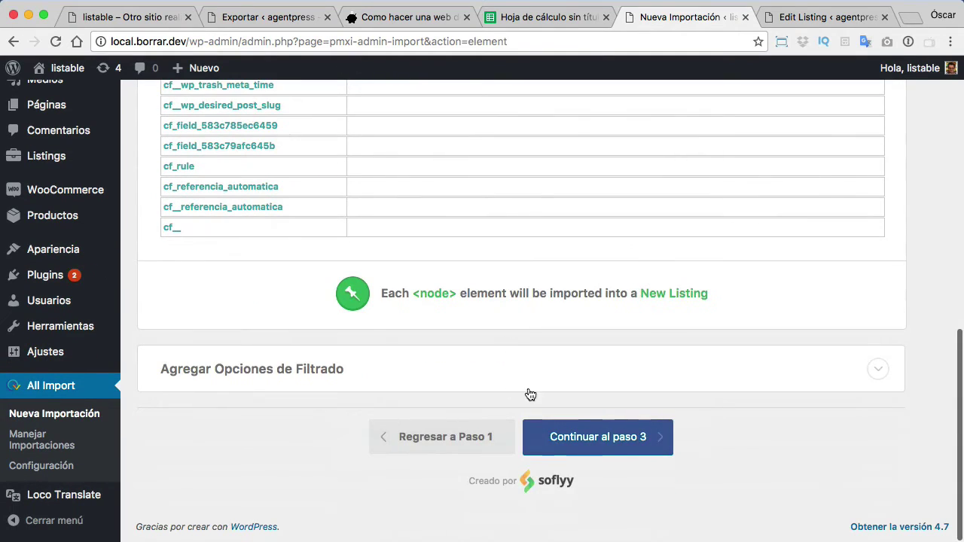
# Step: Continue to step 3 and map wp_post_title to the listing title and wp_post_content to the content
pyautogui.click(622, 441)
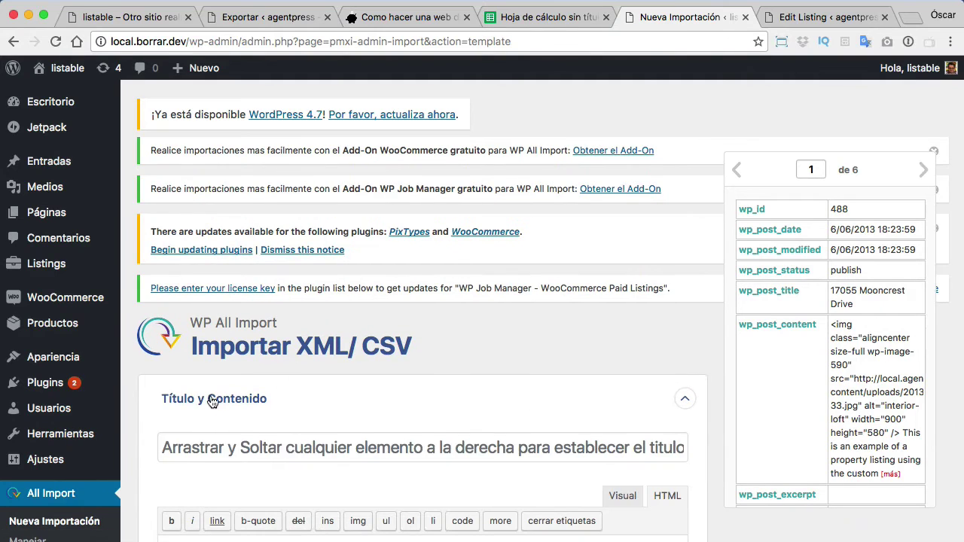
pyautogui.scroll(-3, 303, 376)
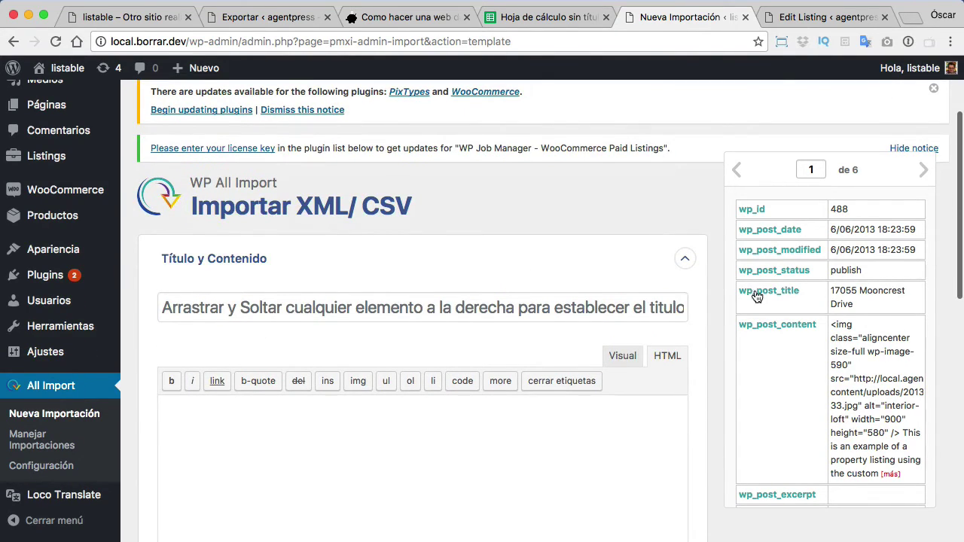
pyautogui.moveTo(756, 298); pyautogui.dragTo(514, 296)
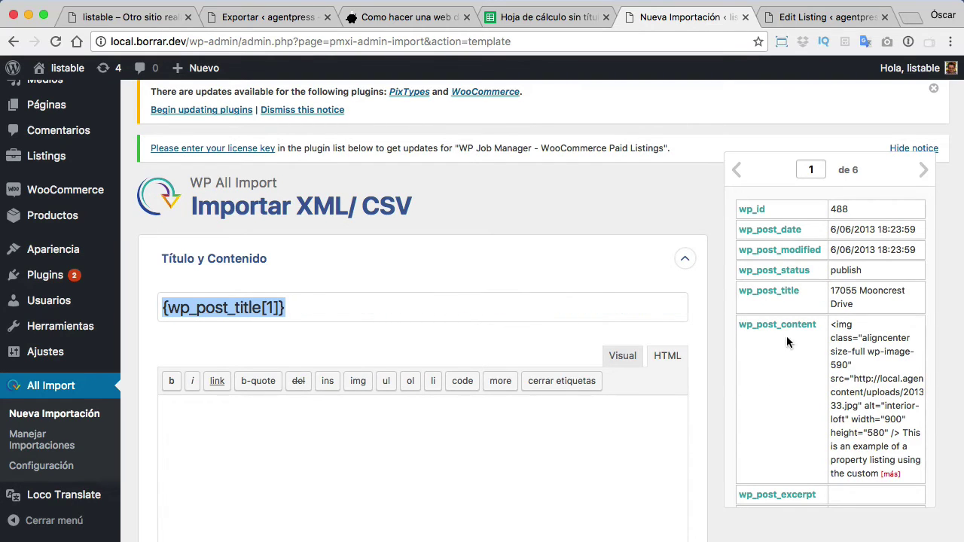
pyautogui.moveTo(787, 331); pyautogui.dragTo(390, 435)
# Step: Below the mapped content, add a "Precio inmueble:" label followed by the cf__listing_price field on its own line
pyautogui.scroll(-5, 826, 413)
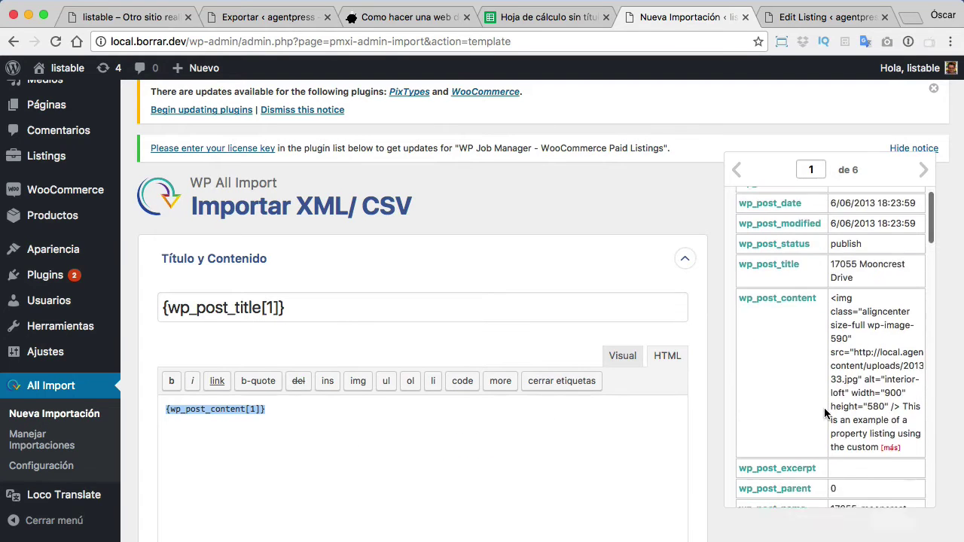
pyautogui.scroll(-12, 826, 413)
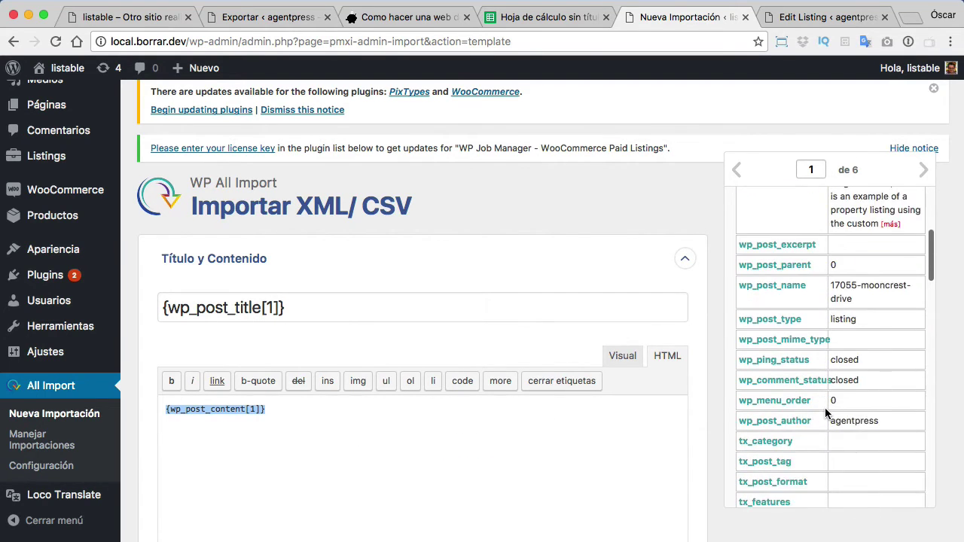
pyautogui.scroll(-8, 826, 413)
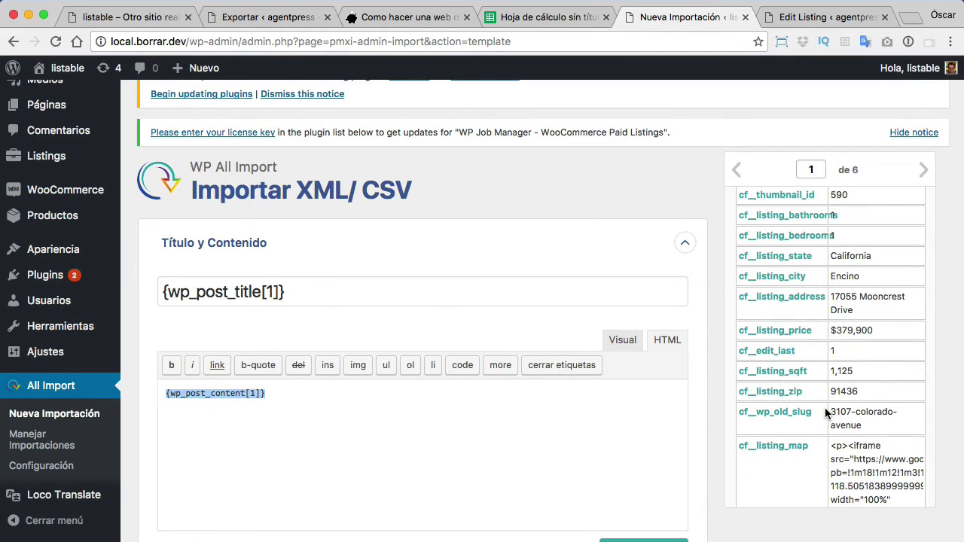
pyautogui.click(280, 436)
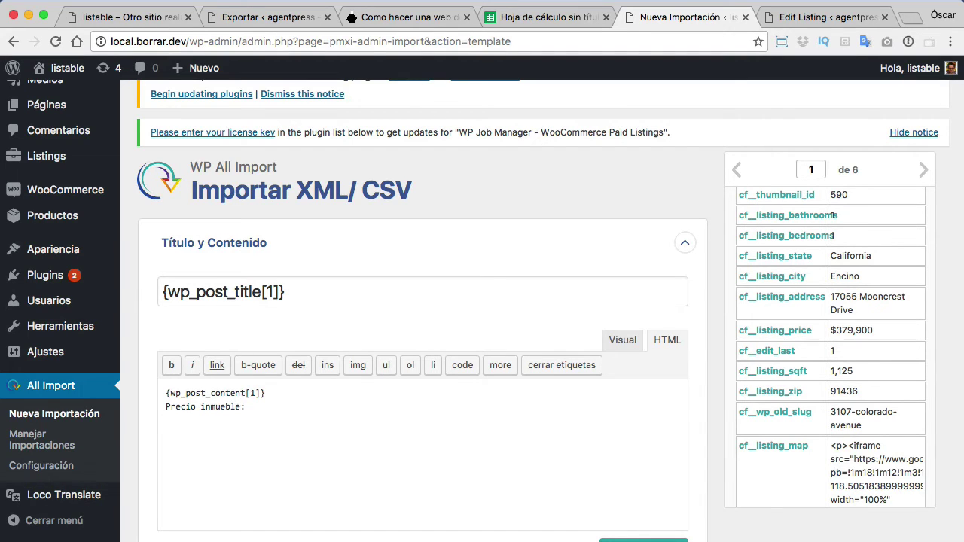
pyautogui.press('Return')
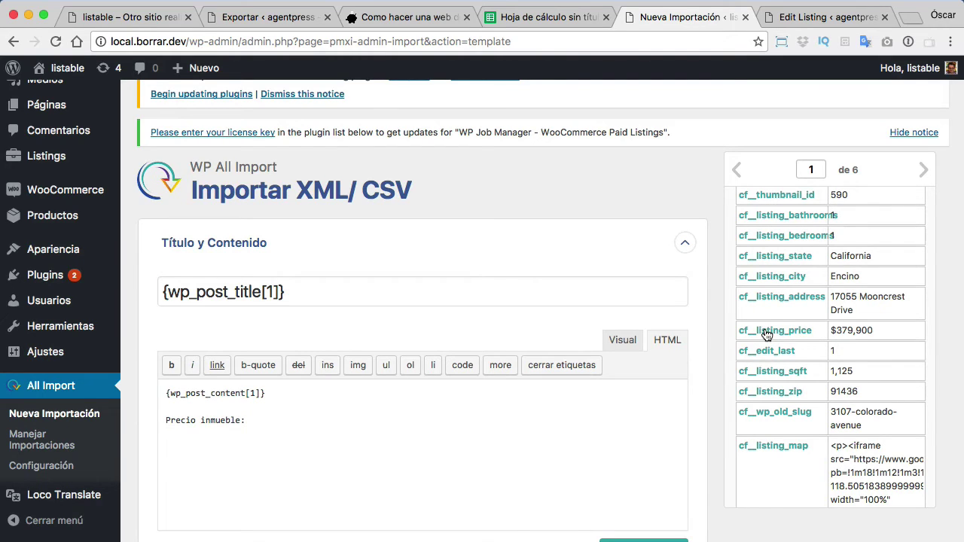
pyautogui.moveTo(767, 335); pyautogui.dragTo(349, 435)
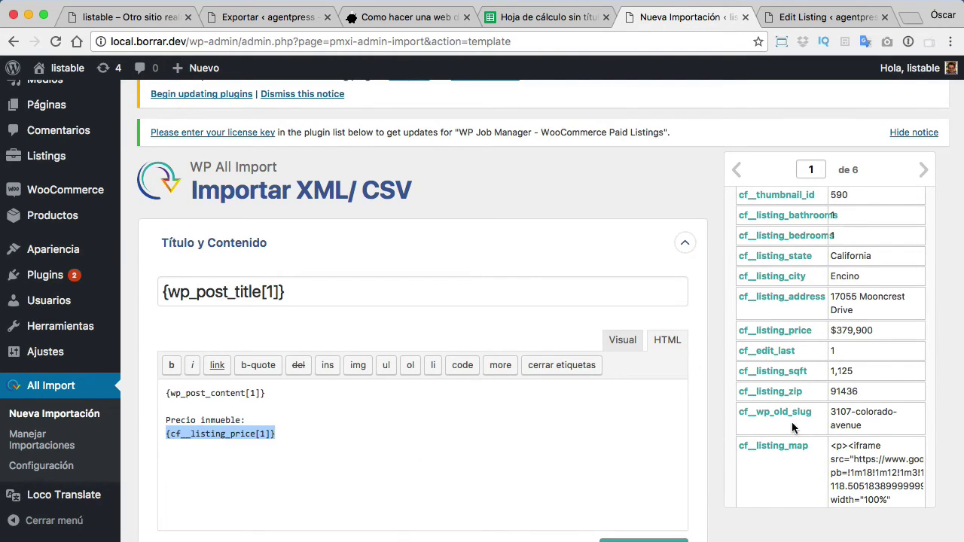
# Step: Add a "Localización:" label below the price, followed by the cf__listing_map field
pyautogui.scroll(-3, 791, 428)
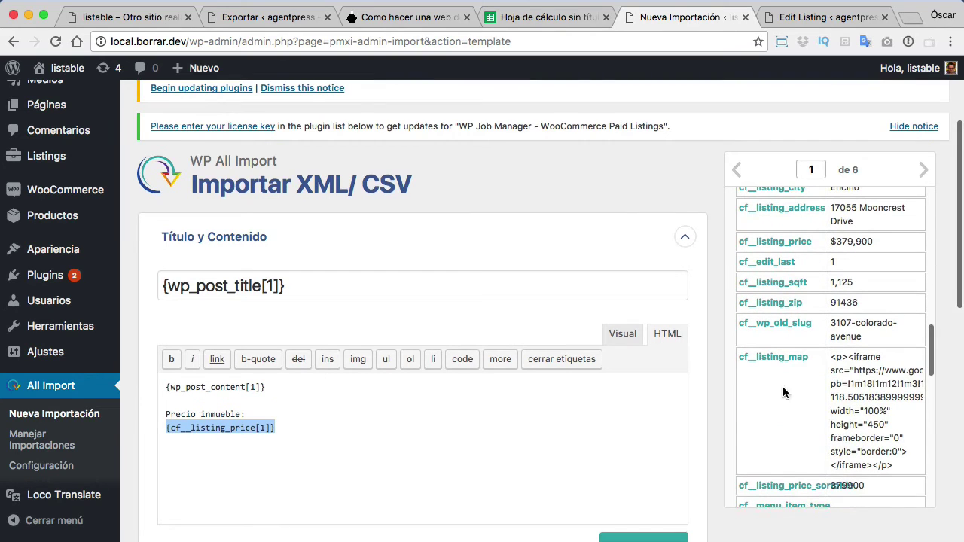
pyautogui.click(408, 439)
pyautogui.press('Return')
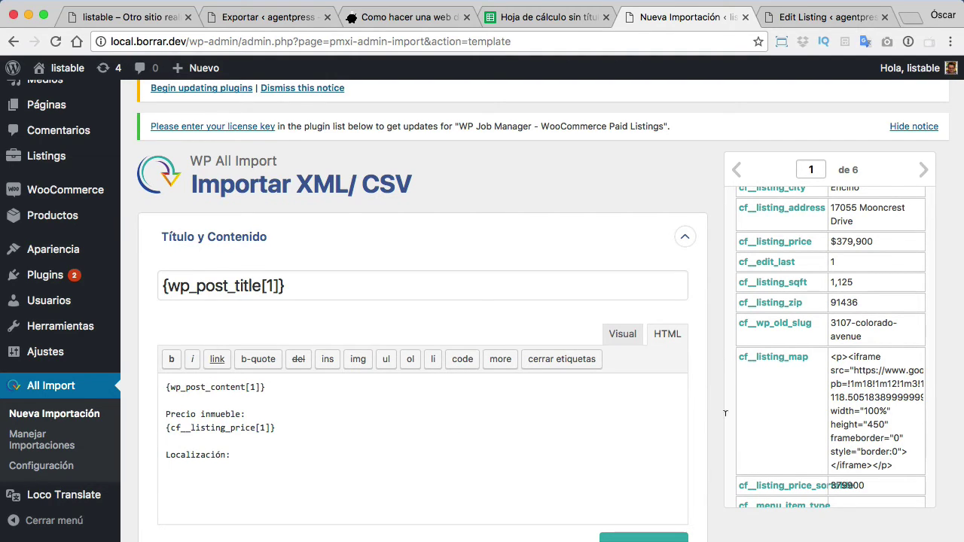
pyautogui.moveTo(773, 361); pyautogui.dragTo(260, 490)
# Step: Look through the remaining record fields, then preview the mapped title and content and check the first listing's text, price and location map
pyautogui.scroll(-1, 818, 389)
pyautogui.scroll(-8, 818, 389)
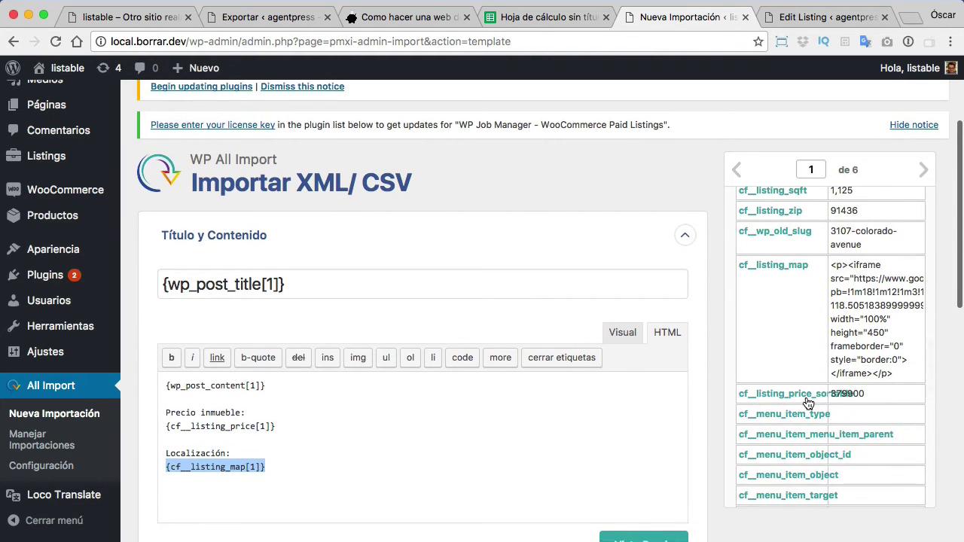
pyautogui.scroll(-10, 807, 403)
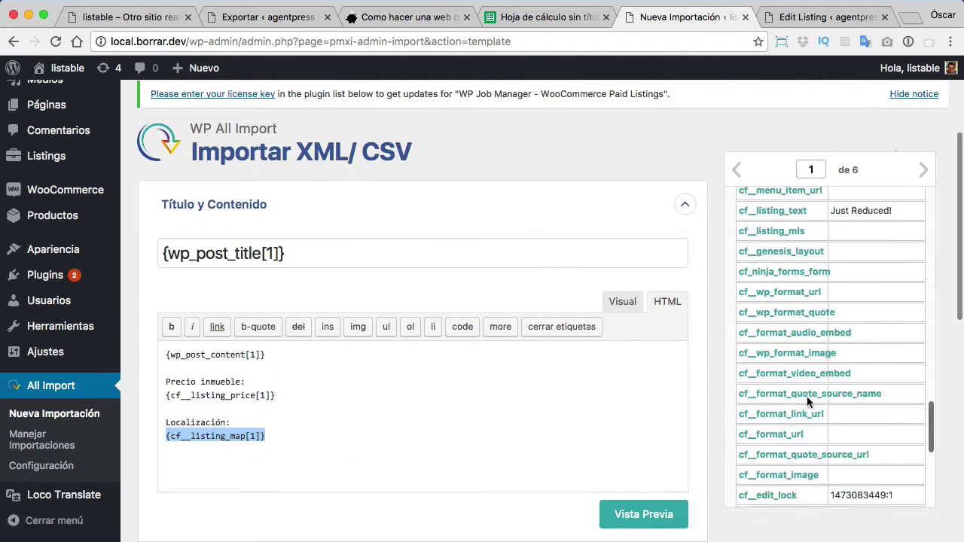
pyautogui.scroll(-3, 807, 403)
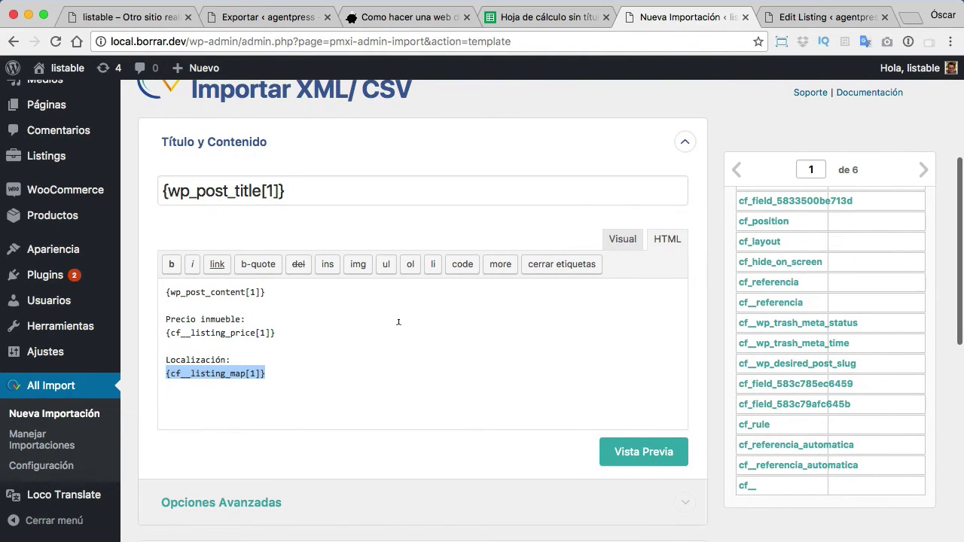
pyautogui.click(653, 455)
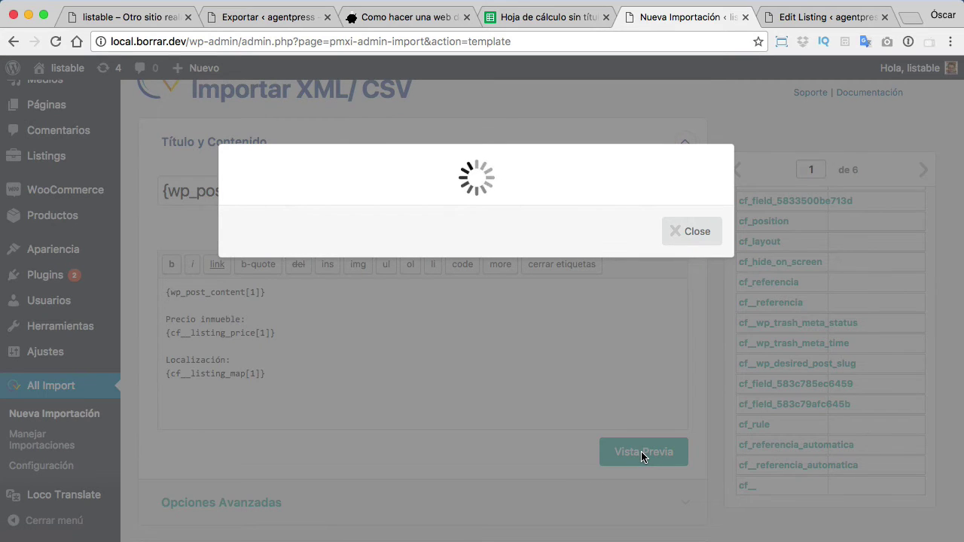
pyautogui.scroll(-5, 409, 239)
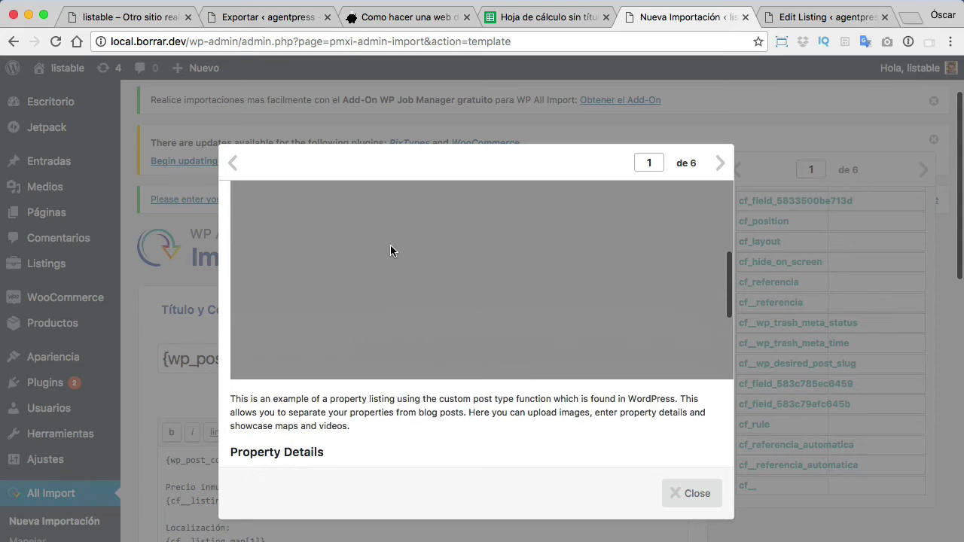
pyautogui.scroll(-3, 398, 251)
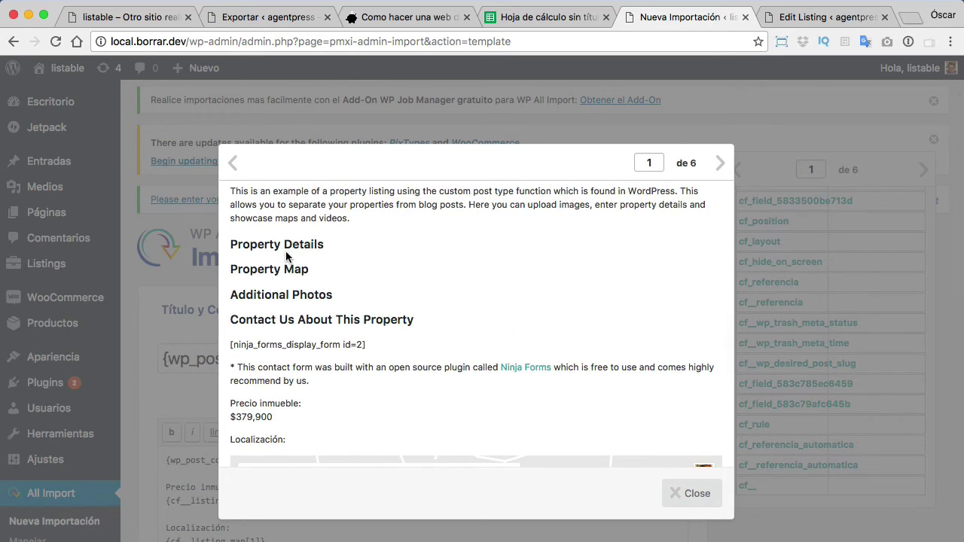
pyautogui.scroll(-6, 294, 243)
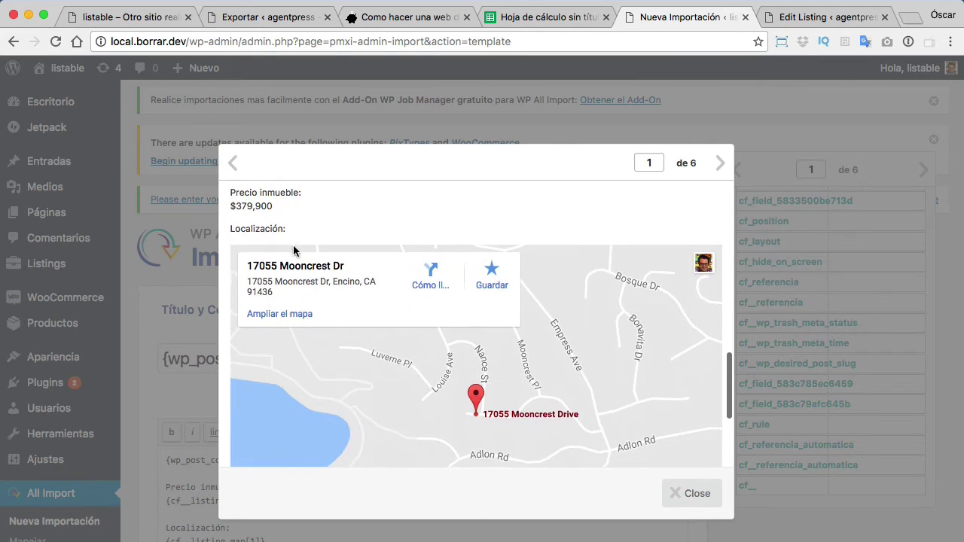
pyautogui.scroll(-4, 476, 219)
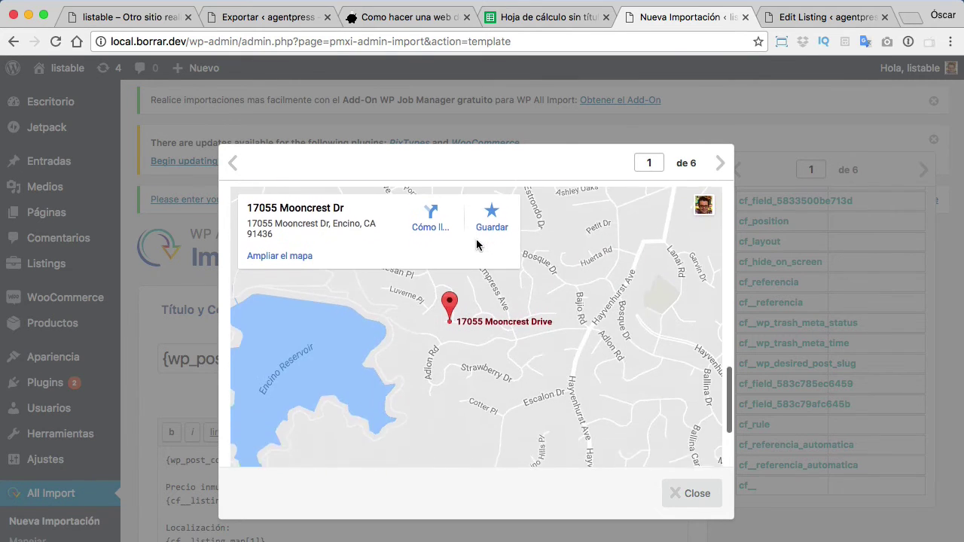
pyautogui.scroll(4, 476, 244)
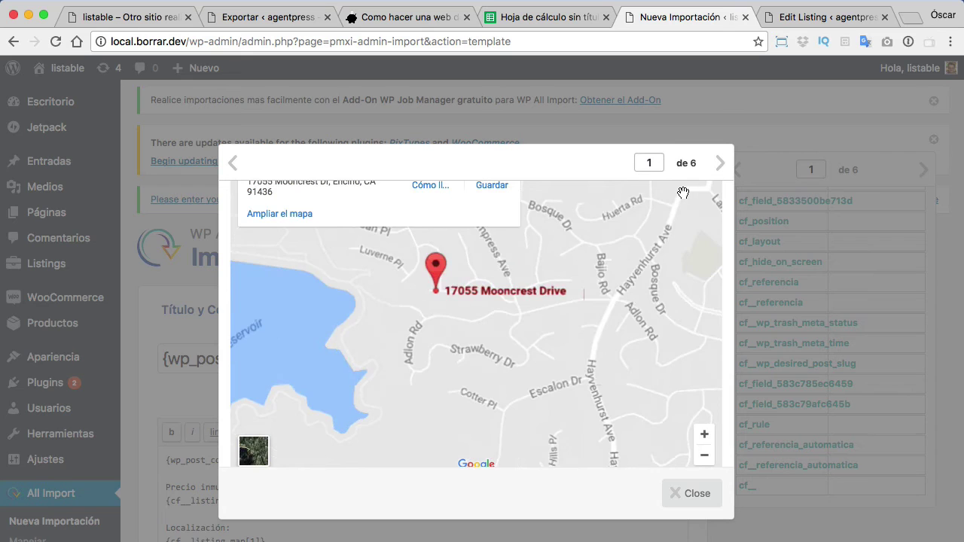
# Step: Check the property headings, price and location in the first record's preview, then close the preview
pyautogui.scroll(6, 727, 384)
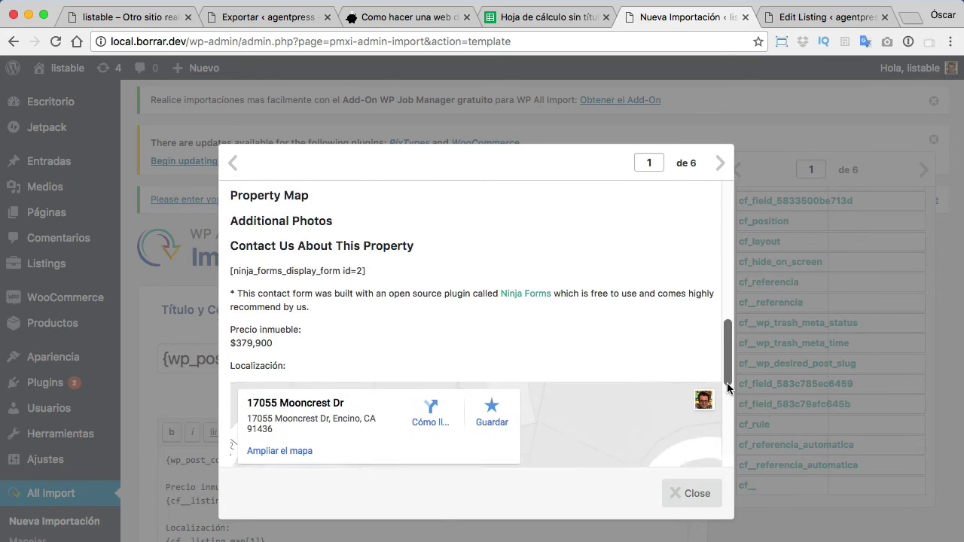
pyautogui.scroll(-1, 371, 394)
pyautogui.moveTo(383, 340); pyautogui.dragTo(246, 282)
pyautogui.scroll(3, 350, 307)
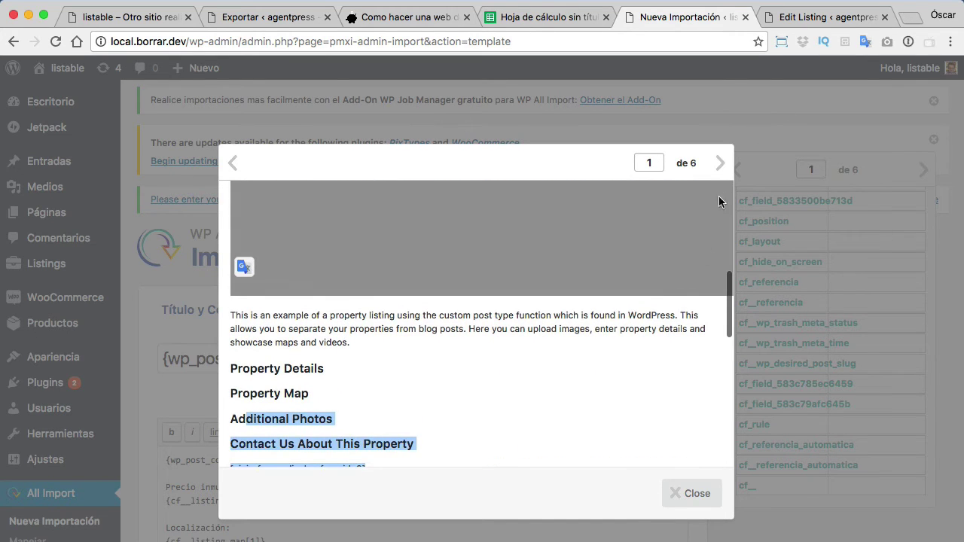
pyautogui.click(688, 493)
# Step: Expand the Taxonomías, Categorías, Etiquetas section and review its options alongside the other import template sections
pyautogui.scroll(-2, 727, 508)
pyautogui.scroll(-5, 730, 512)
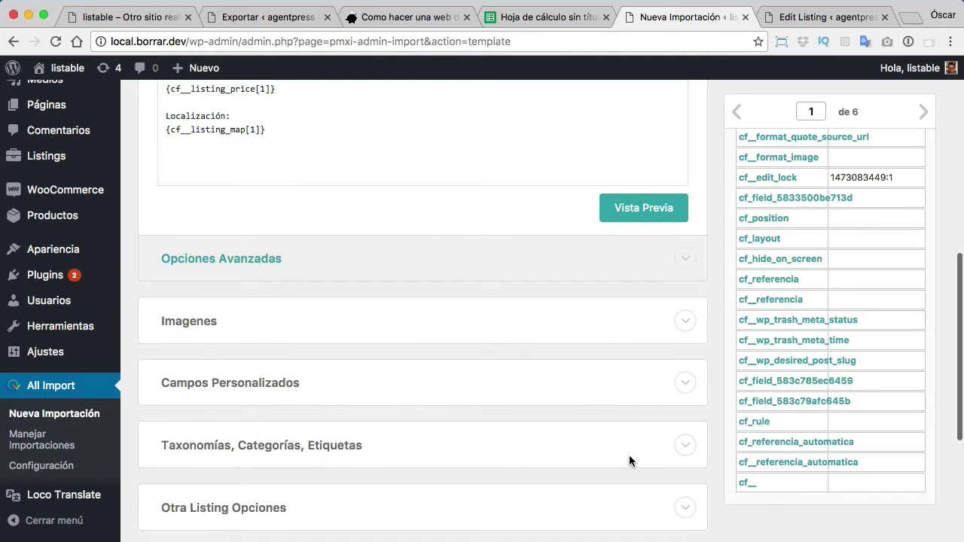
pyautogui.click(683, 448)
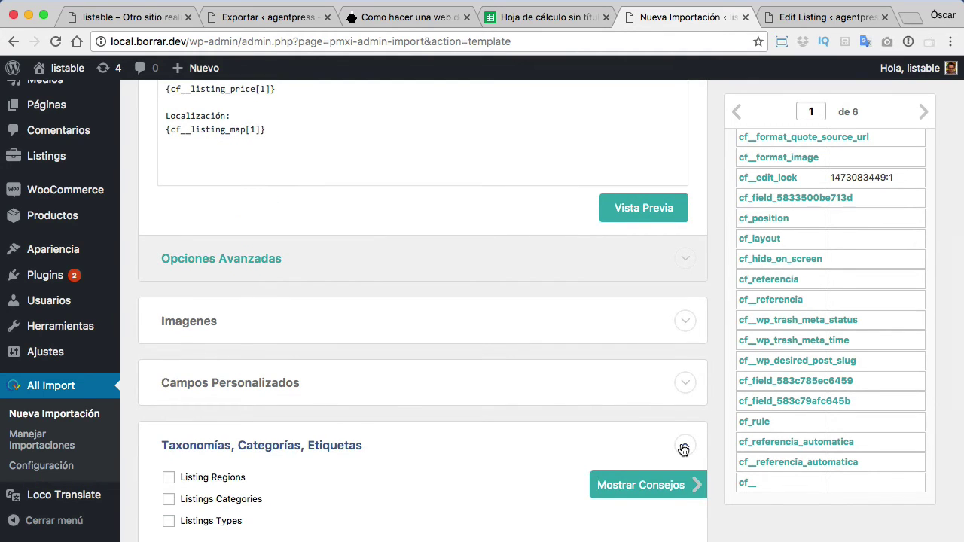
pyautogui.scroll(-2, 475, 458)
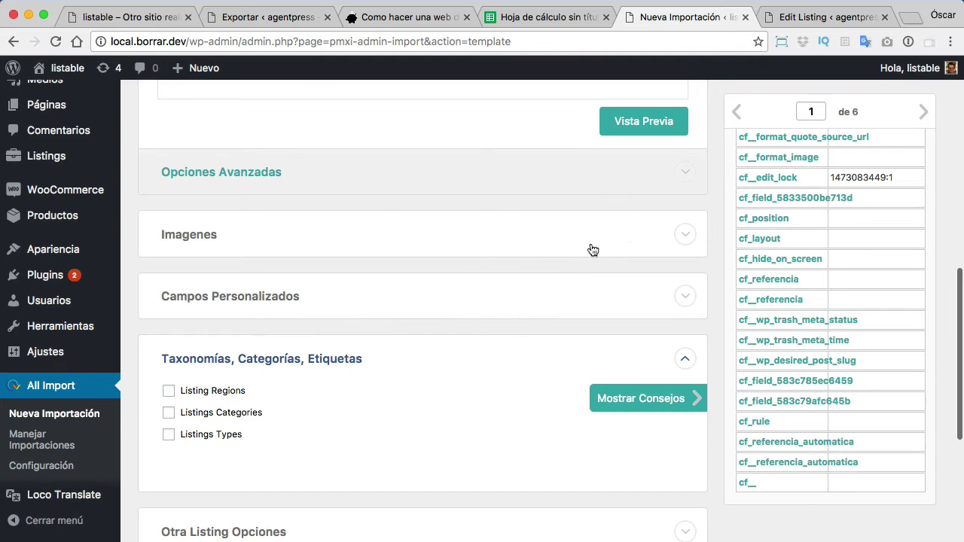
pyautogui.scroll(1, 592, 250)
pyautogui.scroll(-4, 588, 258)
pyautogui.scroll(4, 588, 258)
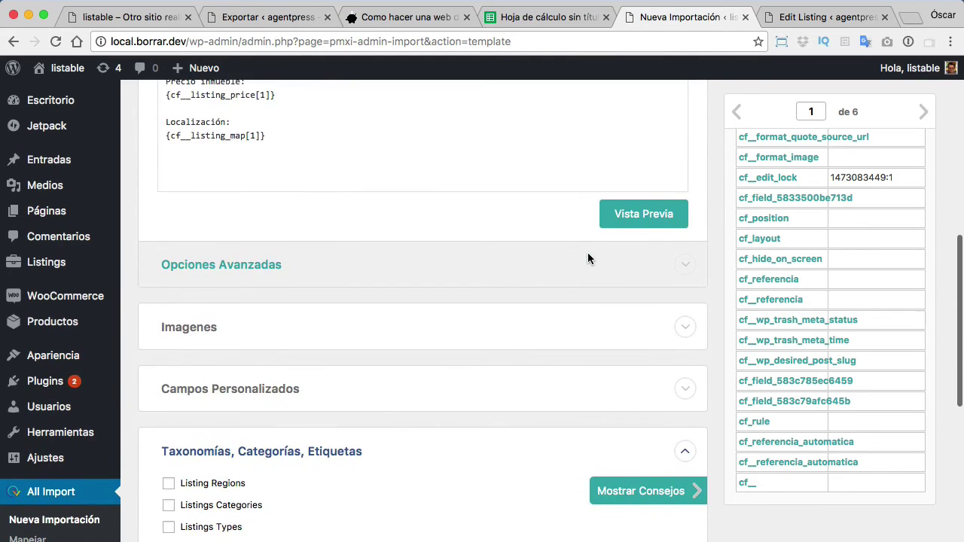
pyautogui.scroll(-6, 588, 258)
# Step: Continue to the import settings, auto-detect the unique identifier, and proceed to the confirmation with the default update options
pyautogui.click(527, 491)
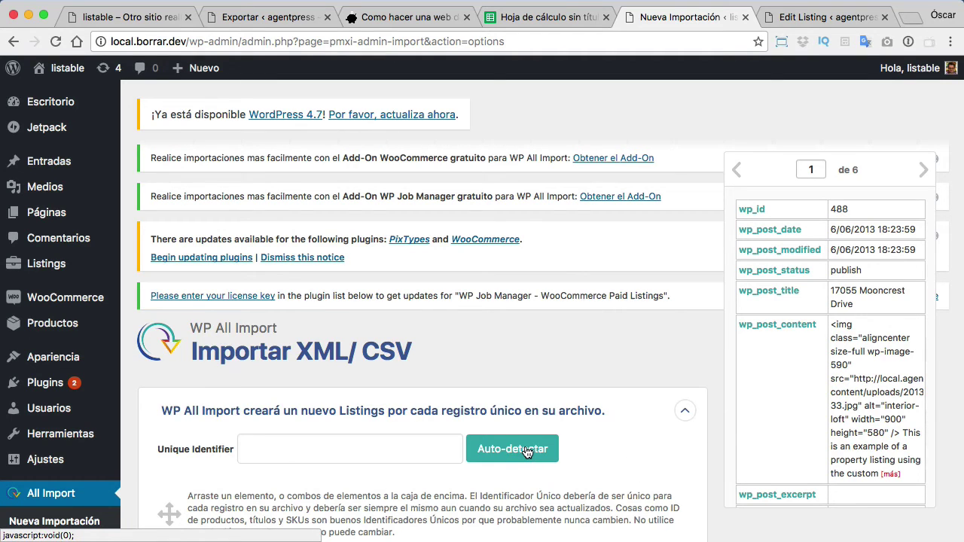
pyautogui.click(527, 450)
pyautogui.scroll(-6, 610, 448)
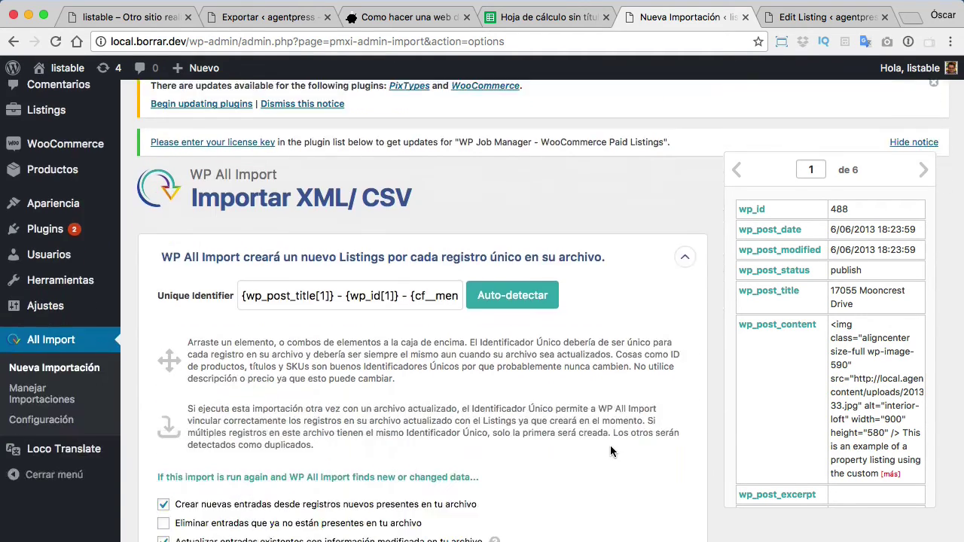
pyautogui.scroll(-1, 610, 450)
pyautogui.click(489, 520)
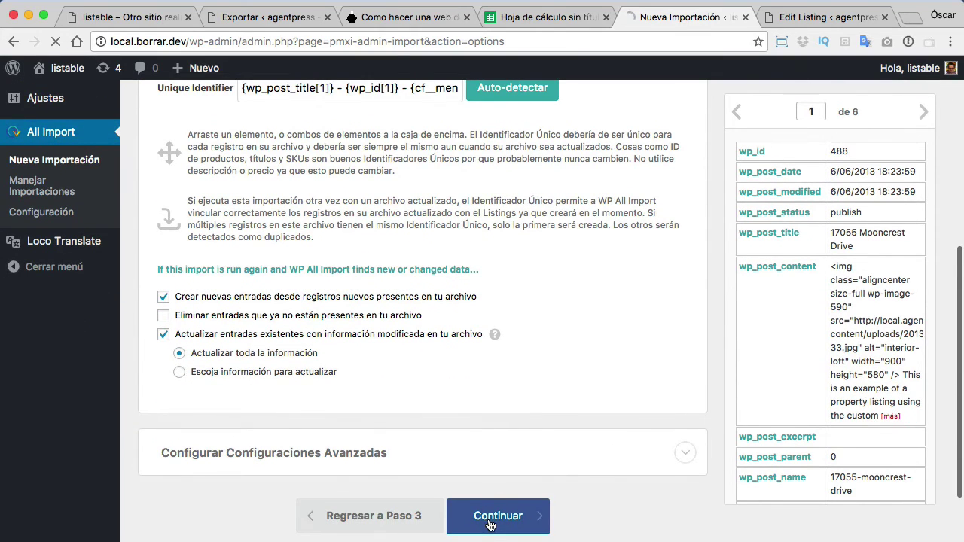
# Step: Confirm and run the import, then open the full Listings list to check the imported entries
pyautogui.scroll(-1, 488, 522)
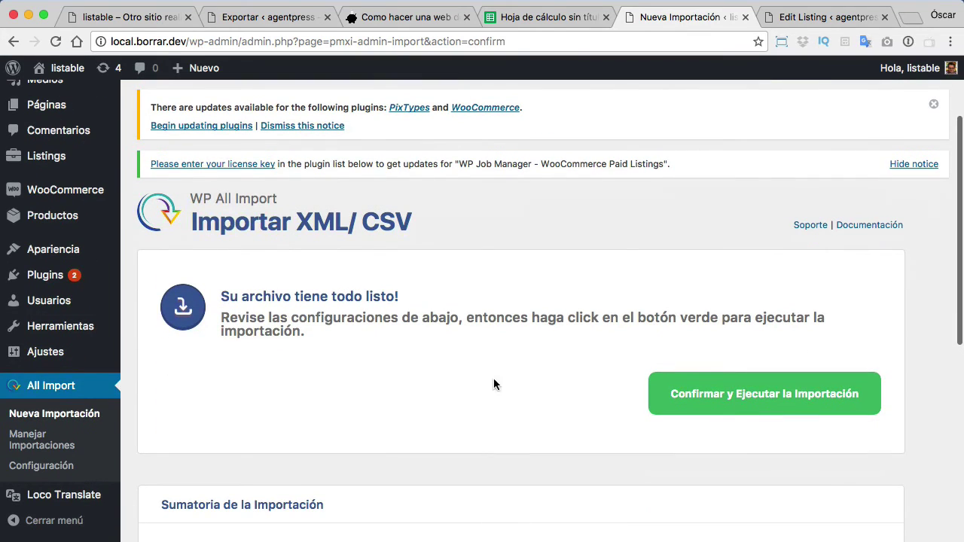
pyautogui.click(749, 399)
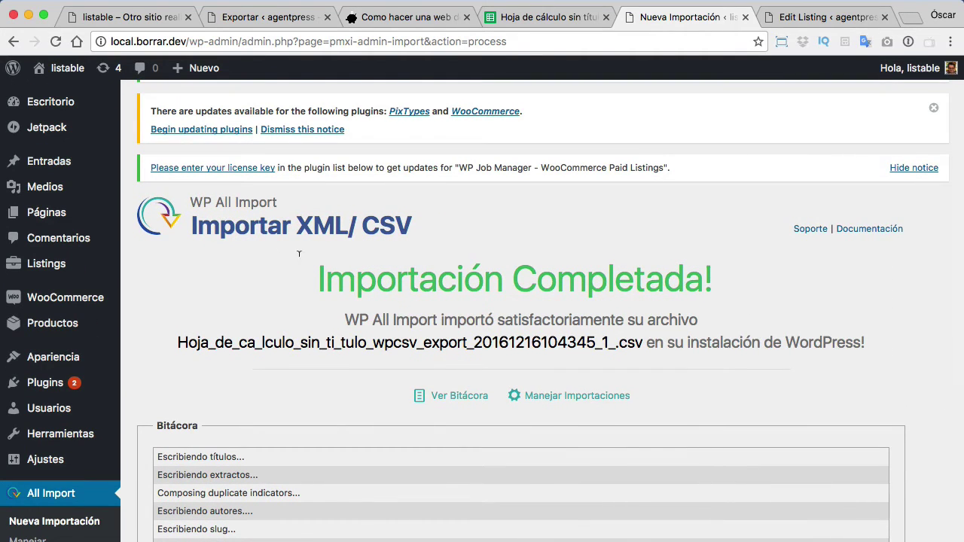
pyautogui.moveTo(67, 275)
pyautogui.click(166, 270)
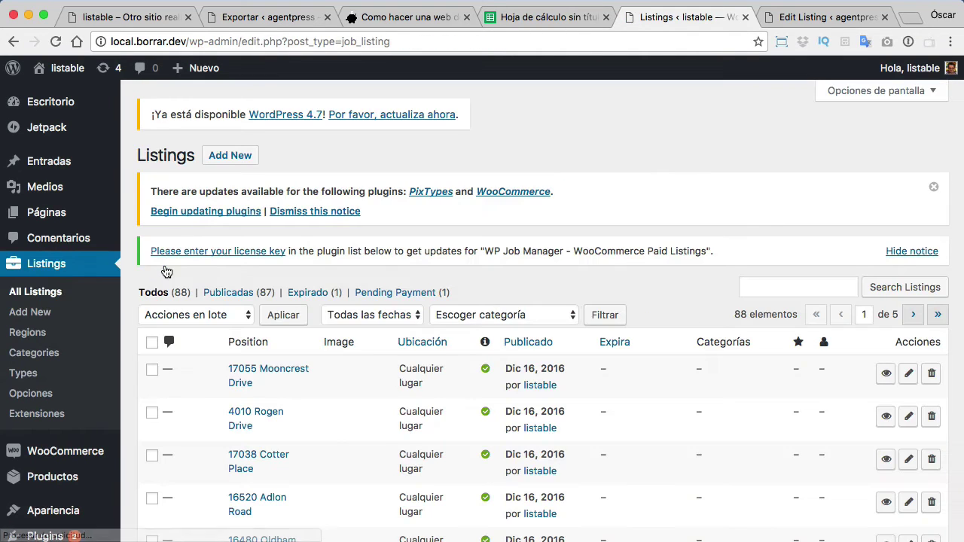
pyautogui.scroll(-3, 550, 377)
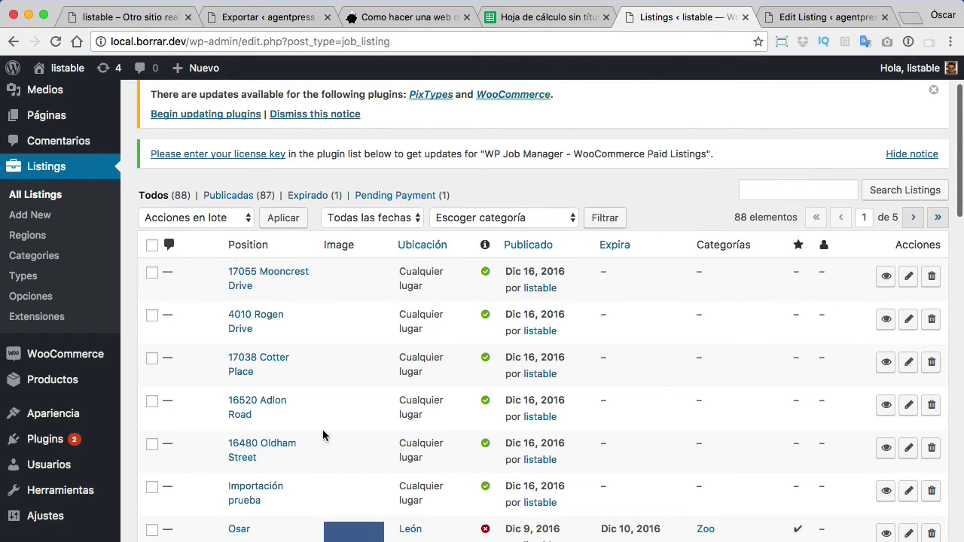
# Step: Switch to the agentpress site's home page, open the featured listing priced 125000 and examine its property details
pyautogui.click(274, 18)
pyautogui.moveTo(75, 68)
pyautogui.click(65, 96)
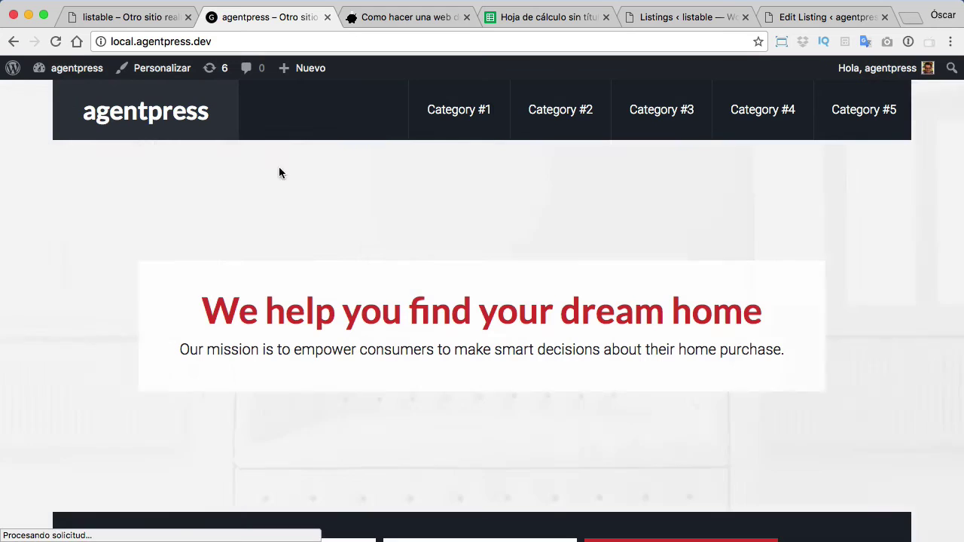
pyautogui.scroll(-10, 531, 274)
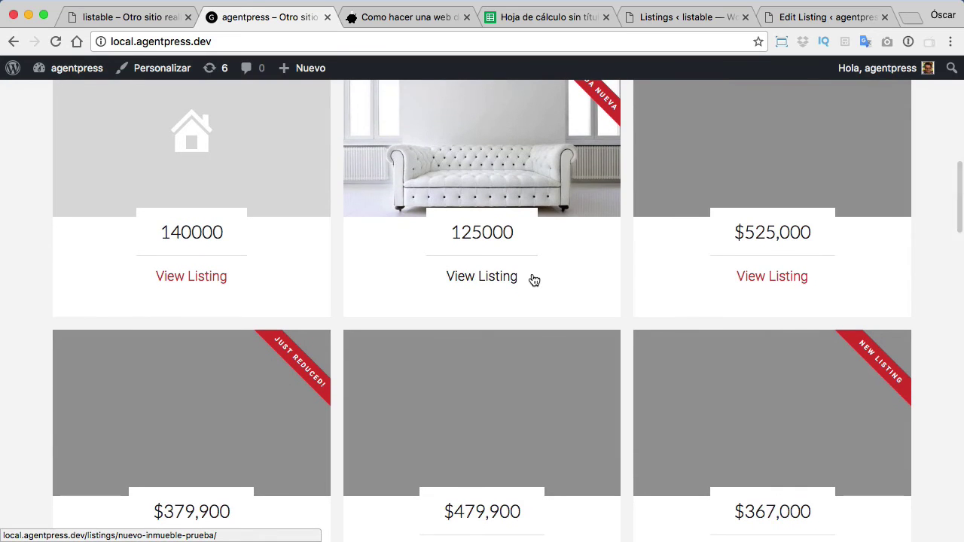
pyautogui.scroll(-2, 536, 280)
pyautogui.scroll(4, 536, 280)
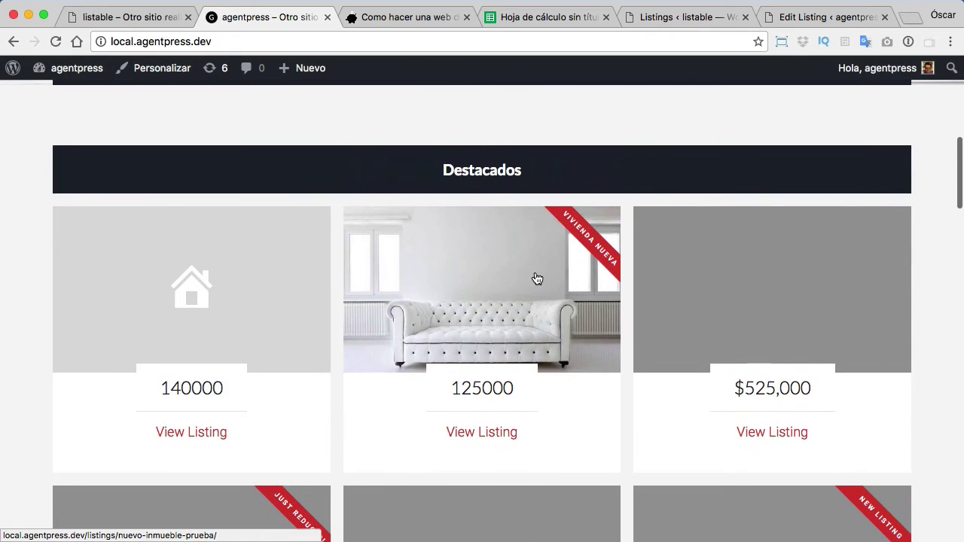
pyautogui.click(521, 289)
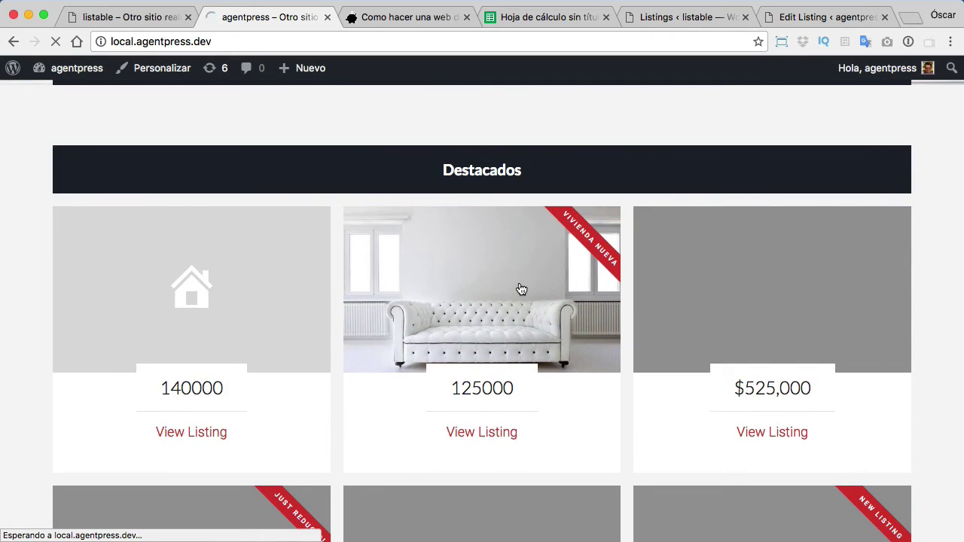
pyautogui.scroll(-10, 589, 279)
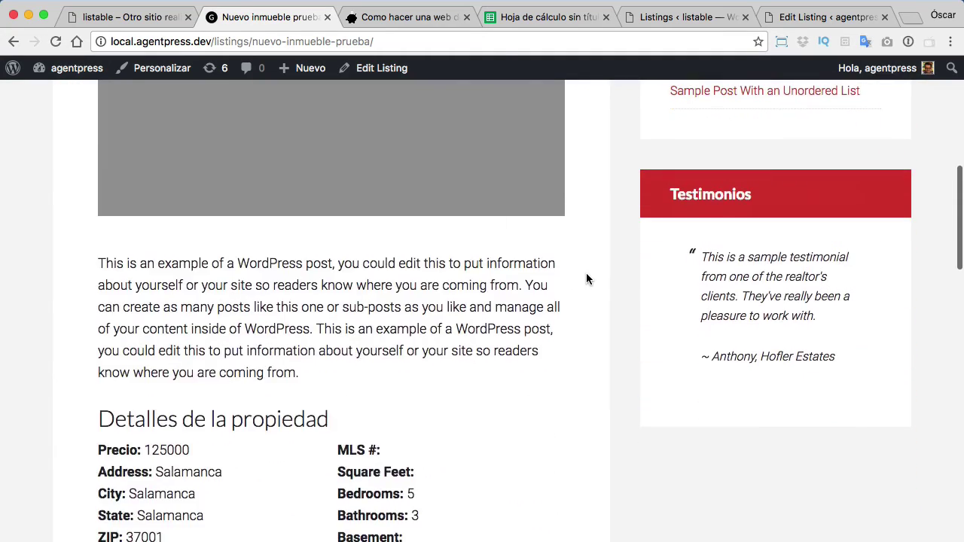
pyautogui.scroll(5, 536, 174)
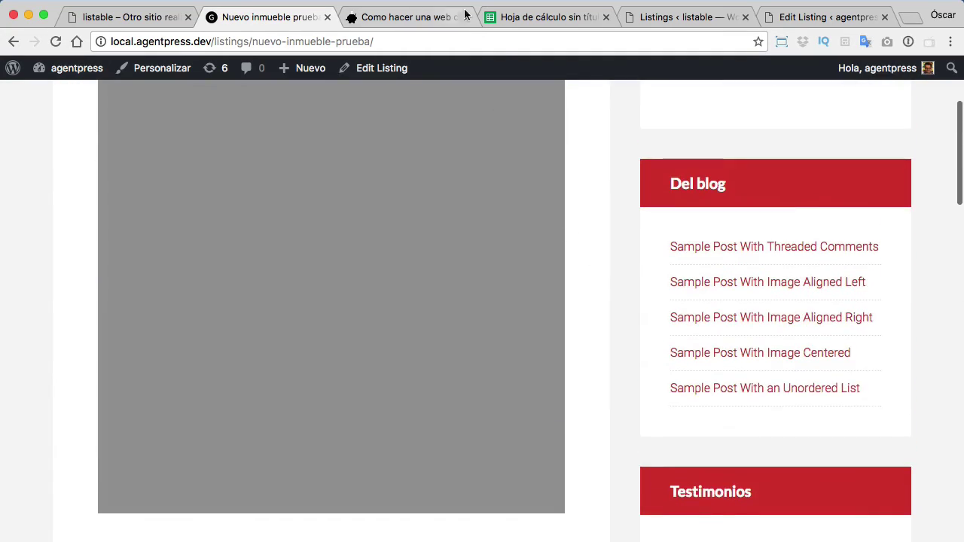
# Step: Return to the listable Listings list, open the first imported listing for editing and inspect its price and map embed code
pyautogui.click(708, 17)
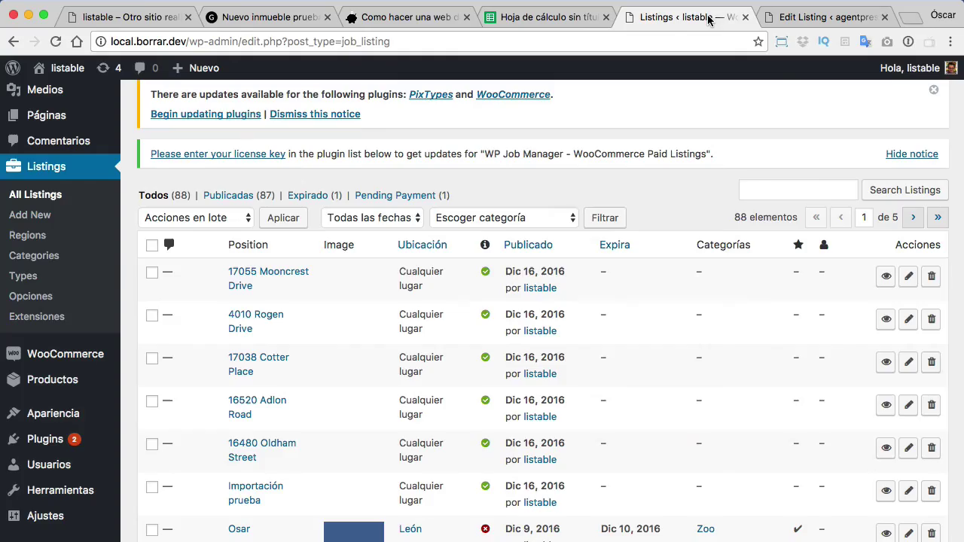
pyautogui.click(293, 279)
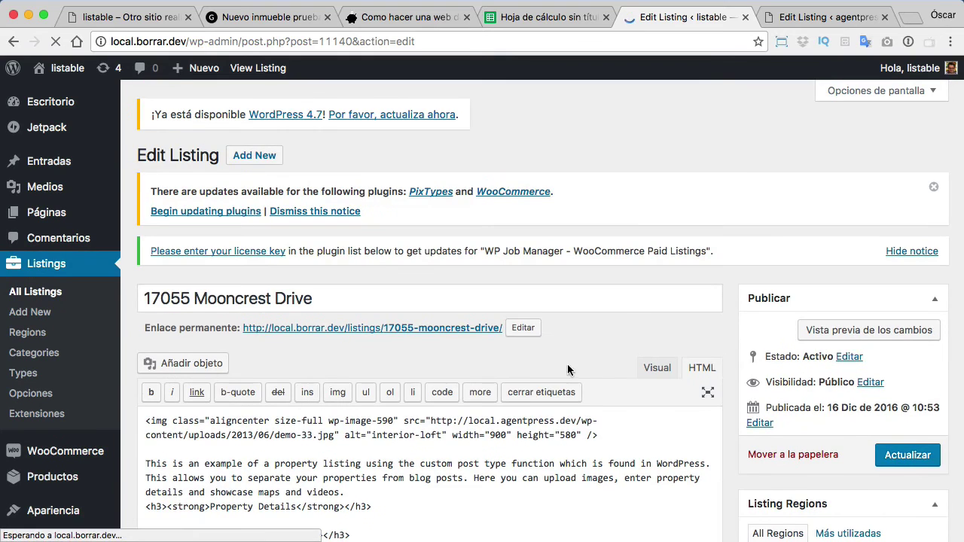
pyautogui.scroll(-8, 600, 375)
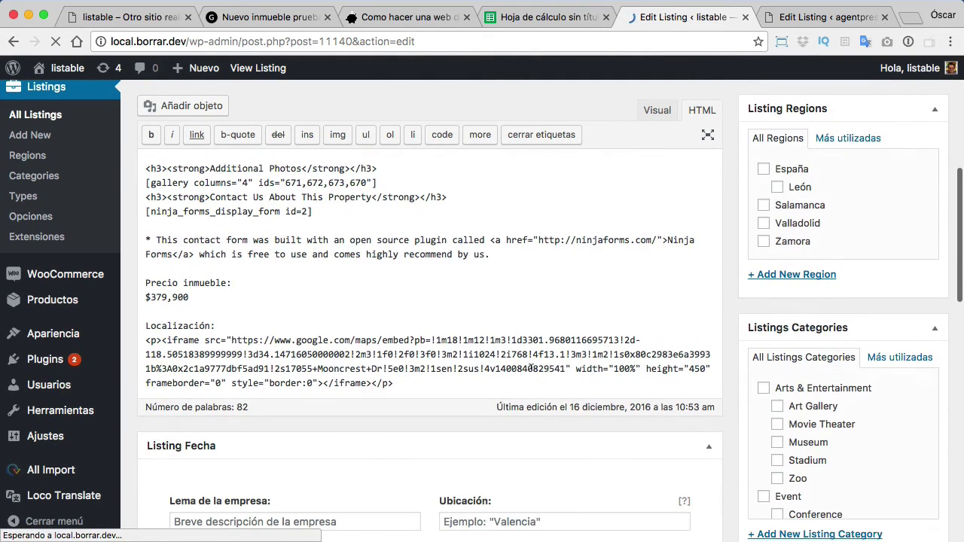
pyautogui.moveTo(416, 382); pyautogui.dragTo(225, 353)
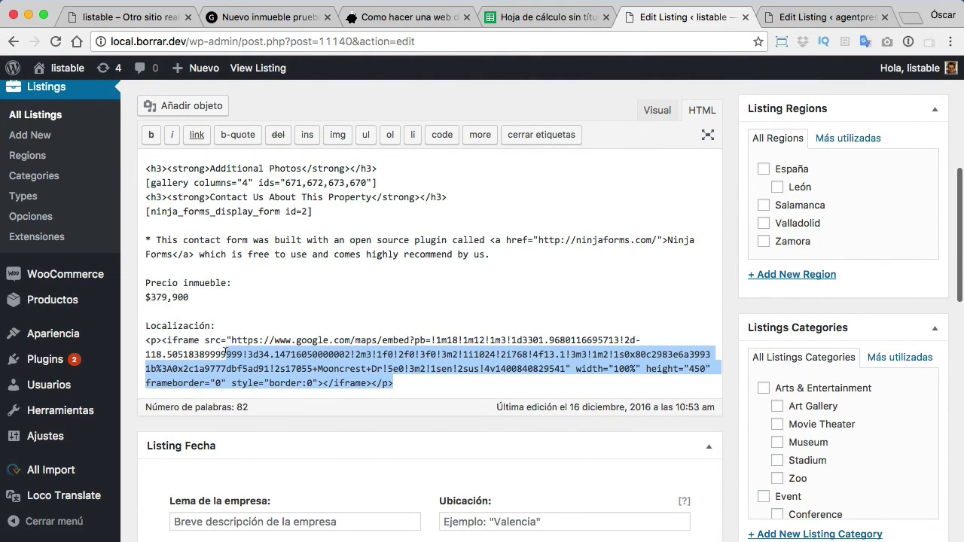
# Step: View the first imported listing's public page and check its description, property headings, price and location map
pyautogui.click(257, 69)
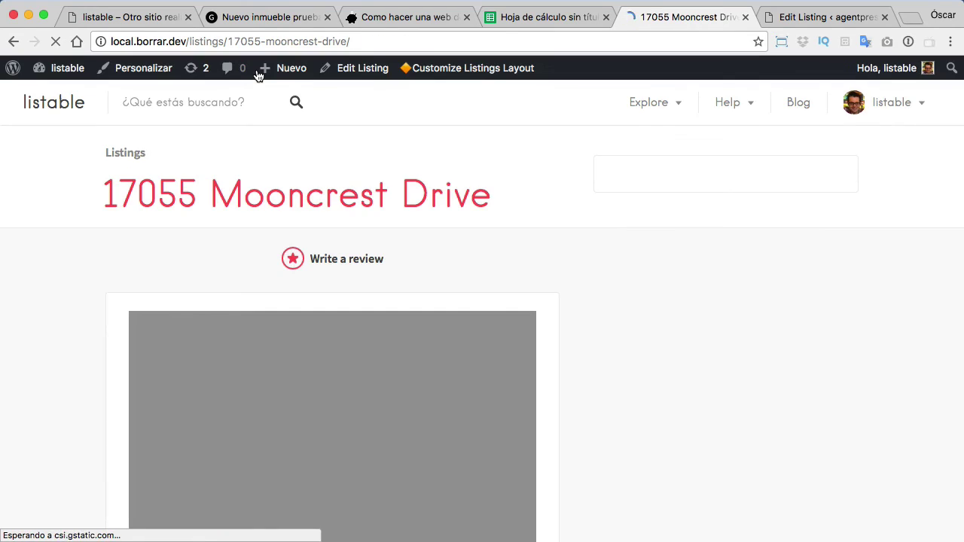
pyautogui.scroll(-10, 69, 268)
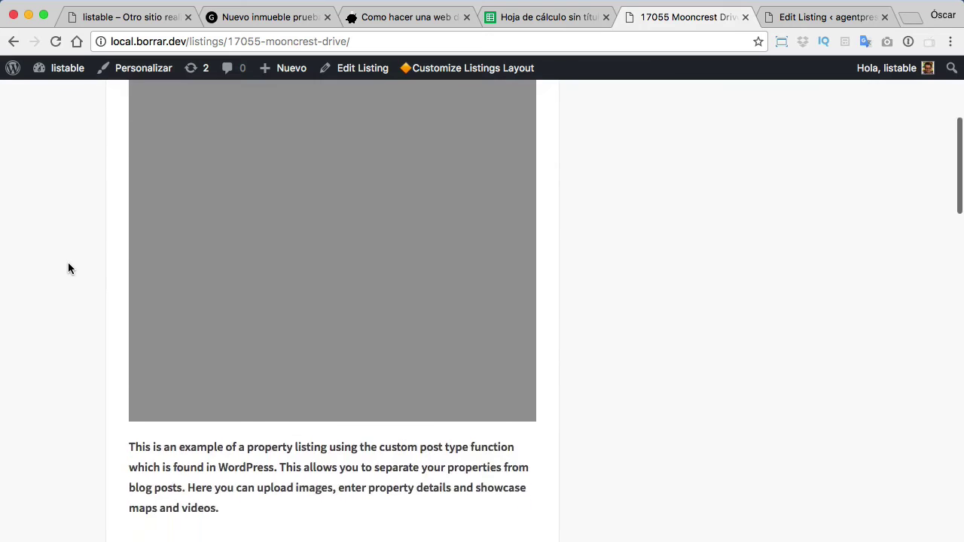
pyautogui.scroll(-5, 69, 268)
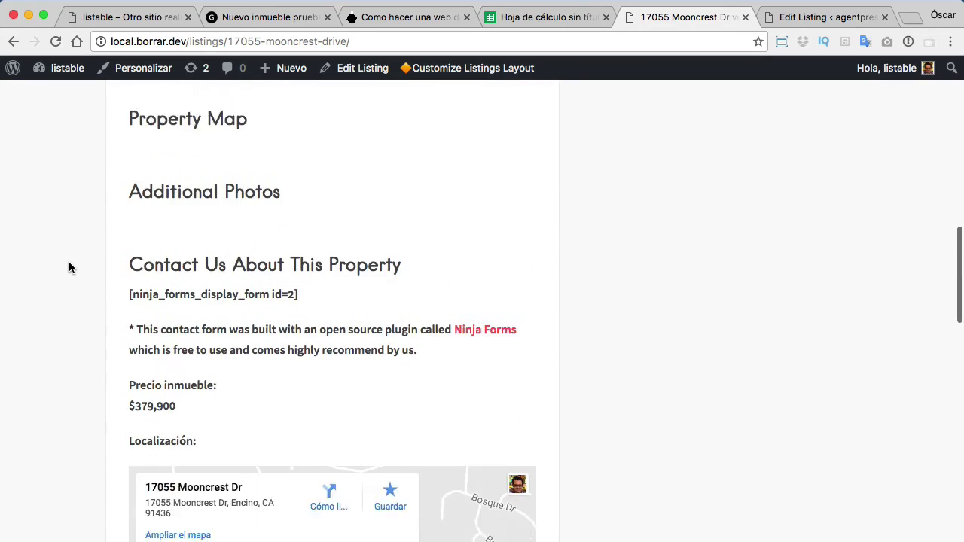
pyautogui.scroll(-1, 55, 328)
pyautogui.scroll(-2, 57, 321)
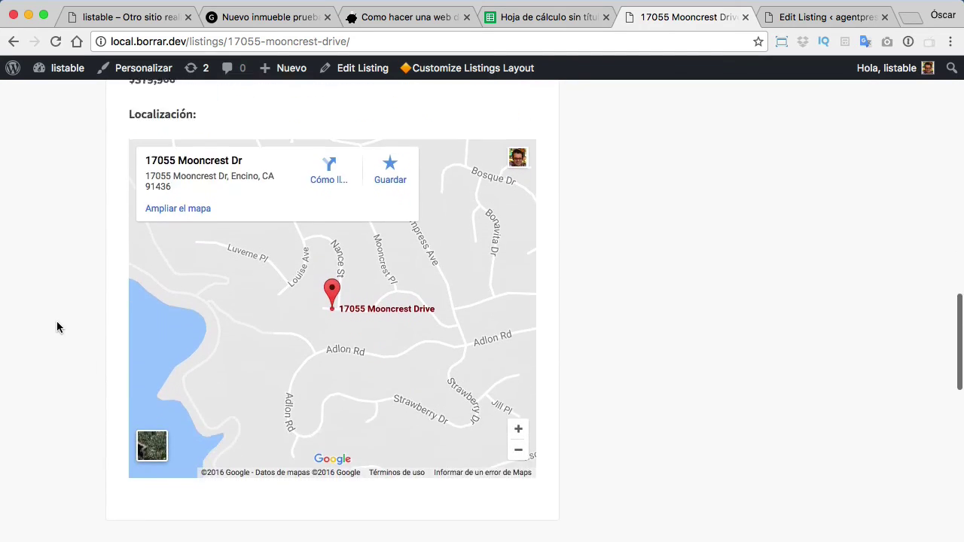
pyautogui.scroll(6, 57, 320)
pyautogui.scroll(2, 59, 327)
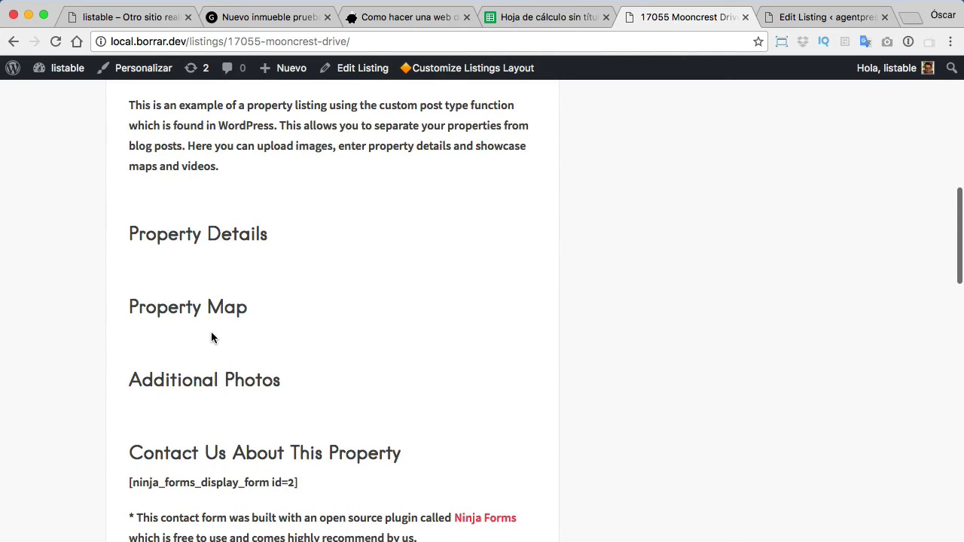
pyautogui.moveTo(244, 316); pyautogui.dragTo(131, 232)
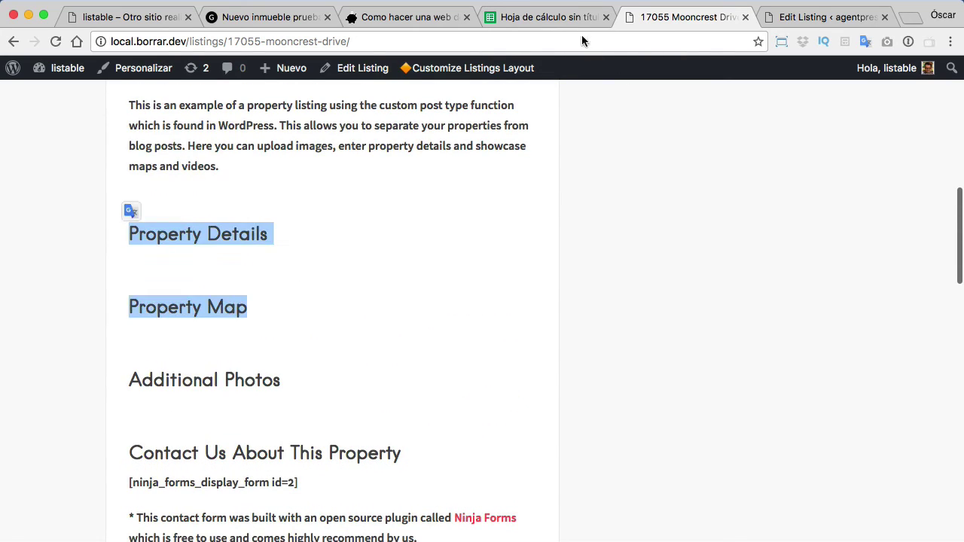
# Step: In the Google Sheets export, open the first listing's wp_post_content cell and examine its Property Details and Property Map headings
pyautogui.click(573, 23)
pyautogui.click(481, 277)
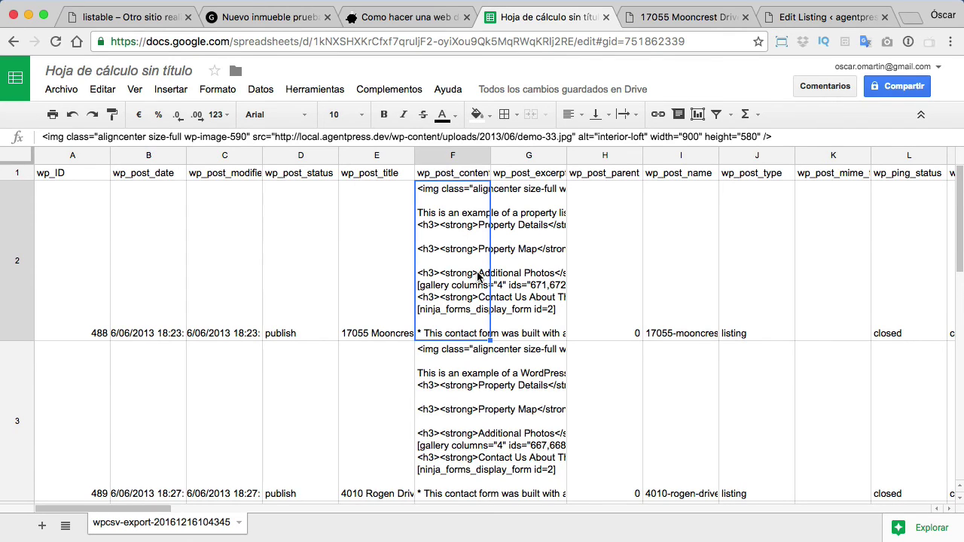
pyautogui.click(494, 230)
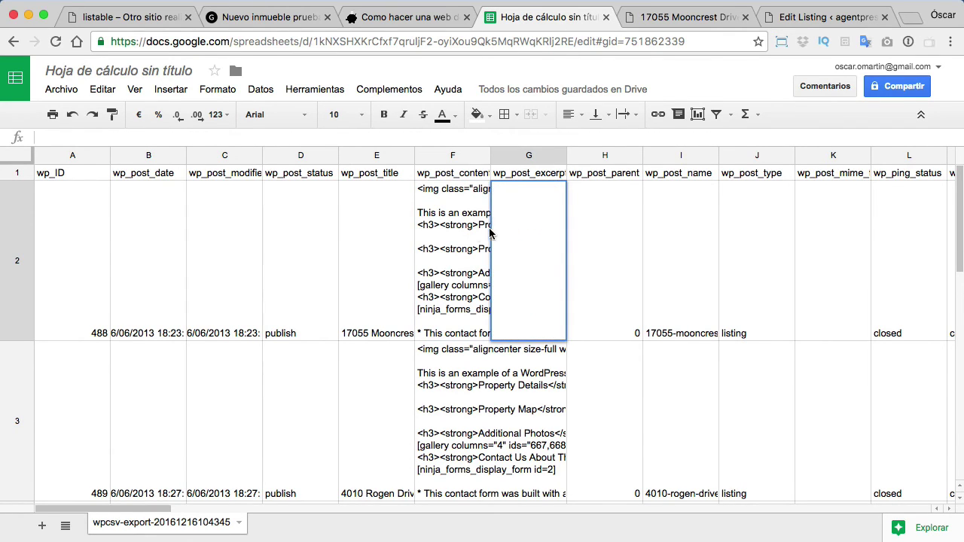
pyautogui.doubleClick(471, 234)
pyautogui.moveTo(616, 257); pyautogui.dragTo(419, 256)
pyautogui.moveTo(603, 278); pyautogui.dragTo(428, 278)
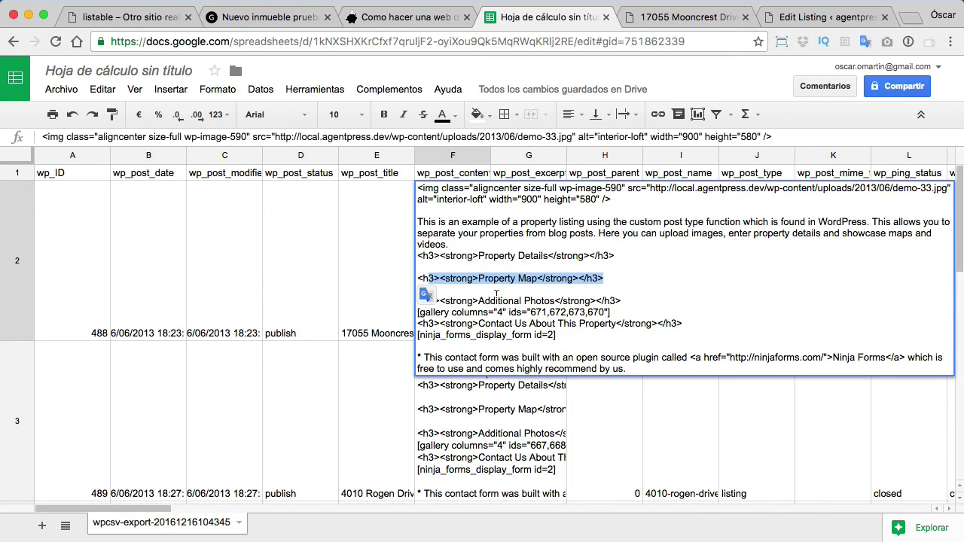
pyautogui.click(513, 289)
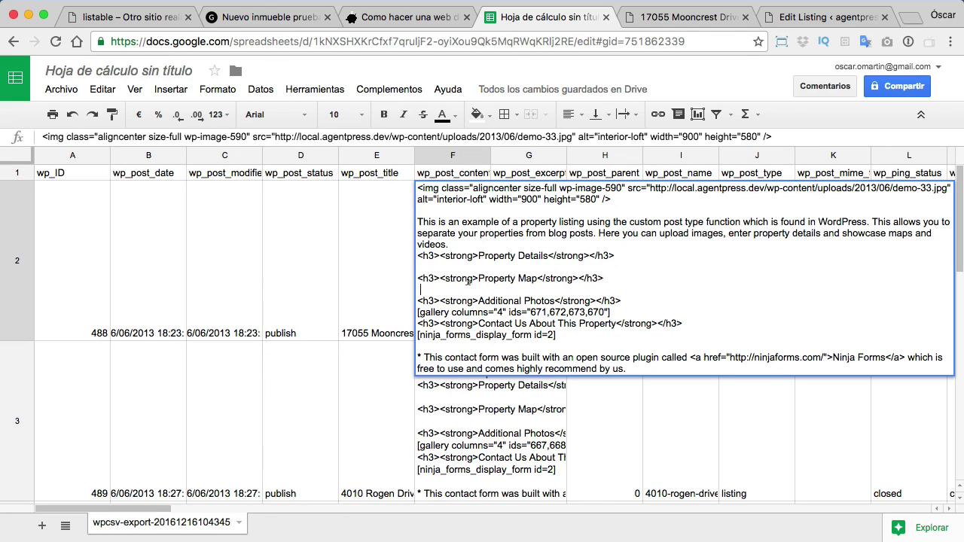
# Step: Go back to the imported listing's public page, recheck its sections, price and location map, and reload the page
pyautogui.click(709, 22)
pyautogui.click(419, 184)
pyautogui.scroll(-5, 462, 210)
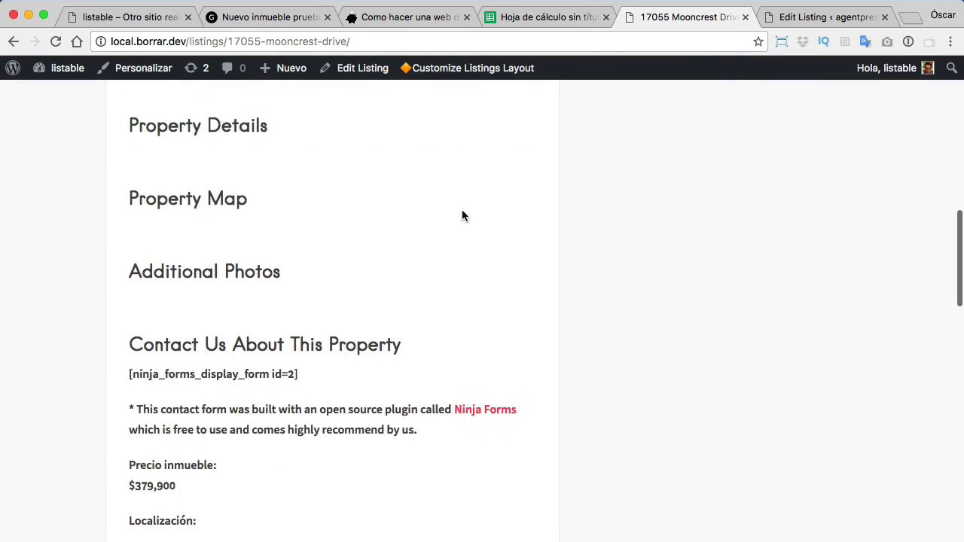
pyautogui.scroll(-3, 672, 206)
pyautogui.moveTo(525, 324); pyautogui.dragTo(497, 324)
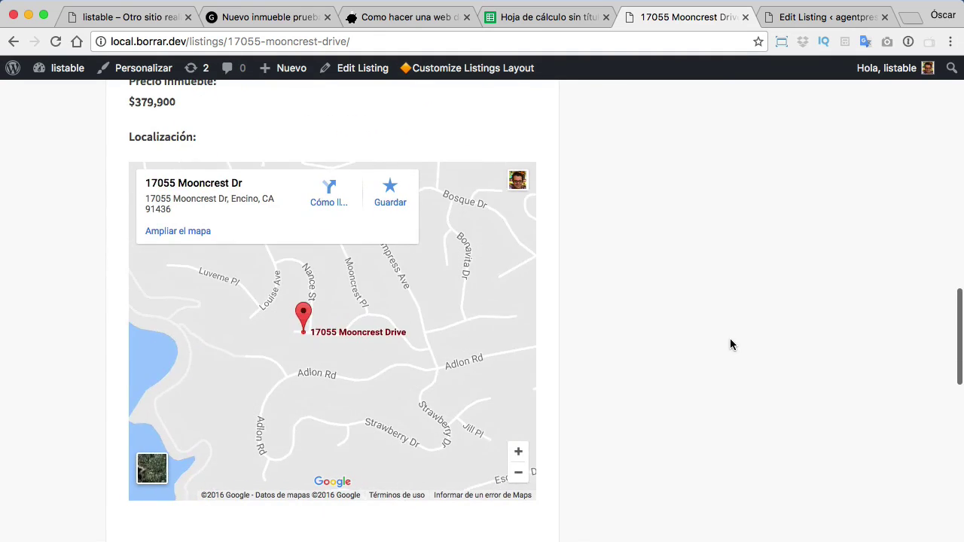
pyautogui.scroll(10, 728, 341)
pyautogui.scroll(3, 728, 345)
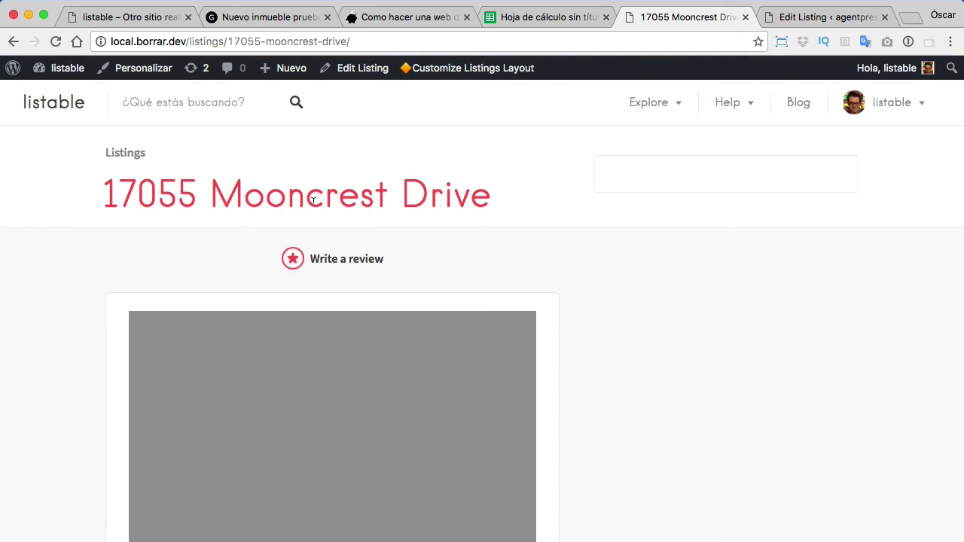
pyautogui.scroll(-10, 705, 276)
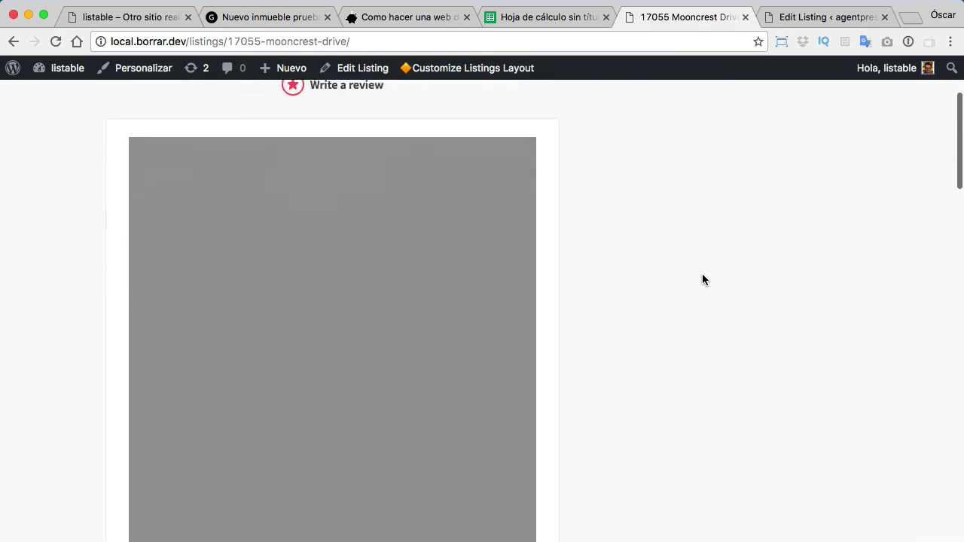
pyautogui.scroll(-1, 702, 283)
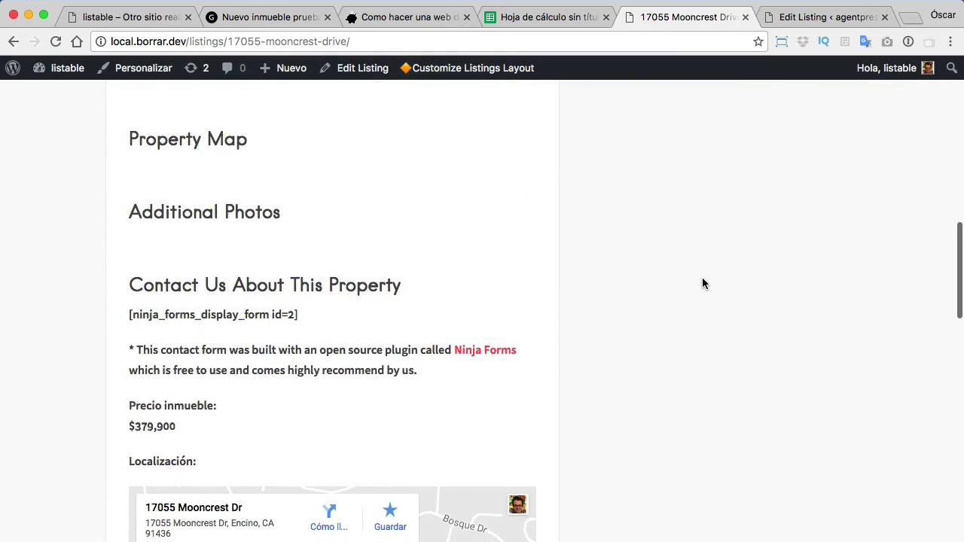
pyautogui.press('super+r')
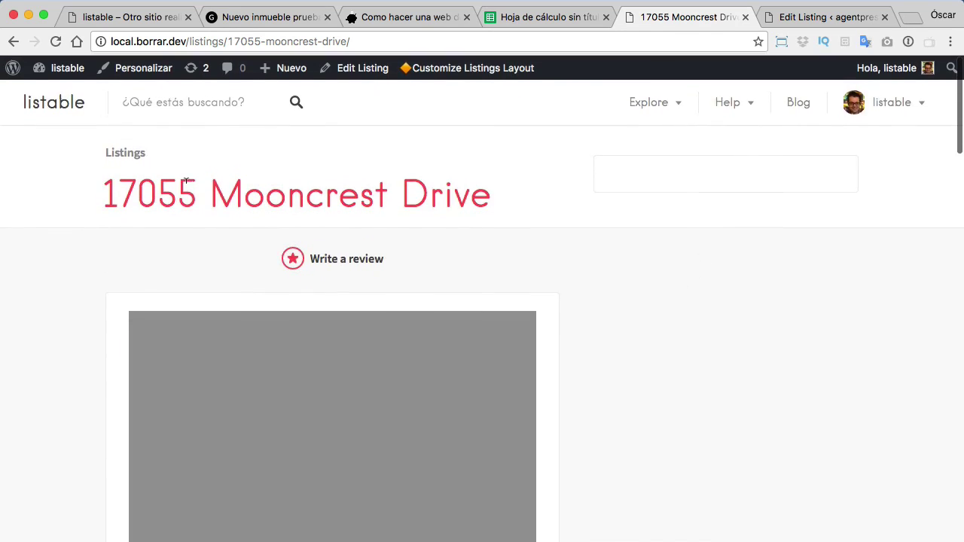